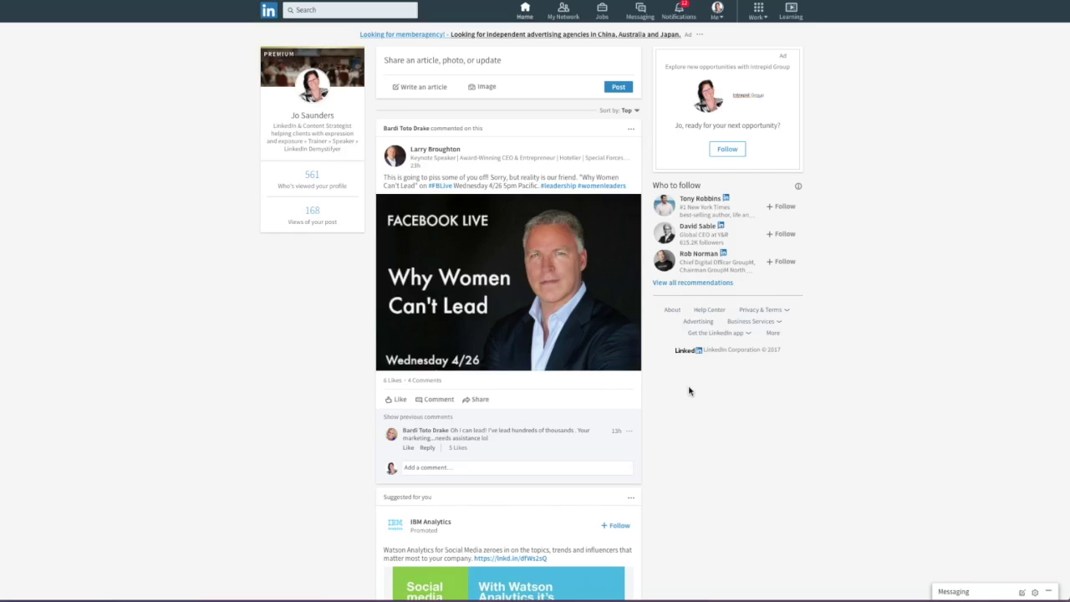
Review the Share to Feed and Send as Message options for the feed post with the blog headings image, without posting.
scroll(689, 391, "down", 5)
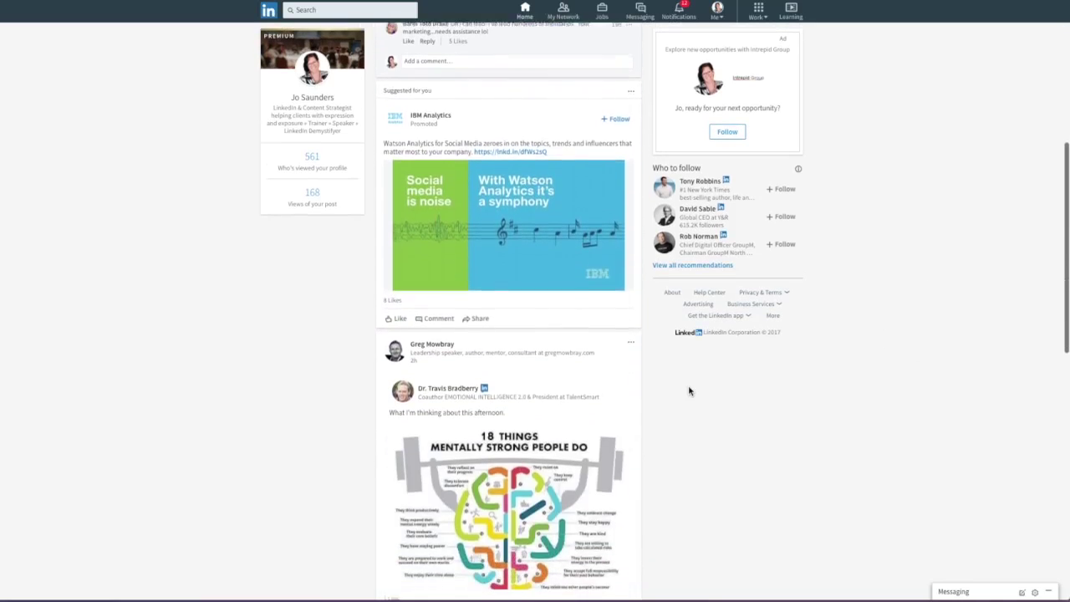
scroll(689, 391, "down", 3)
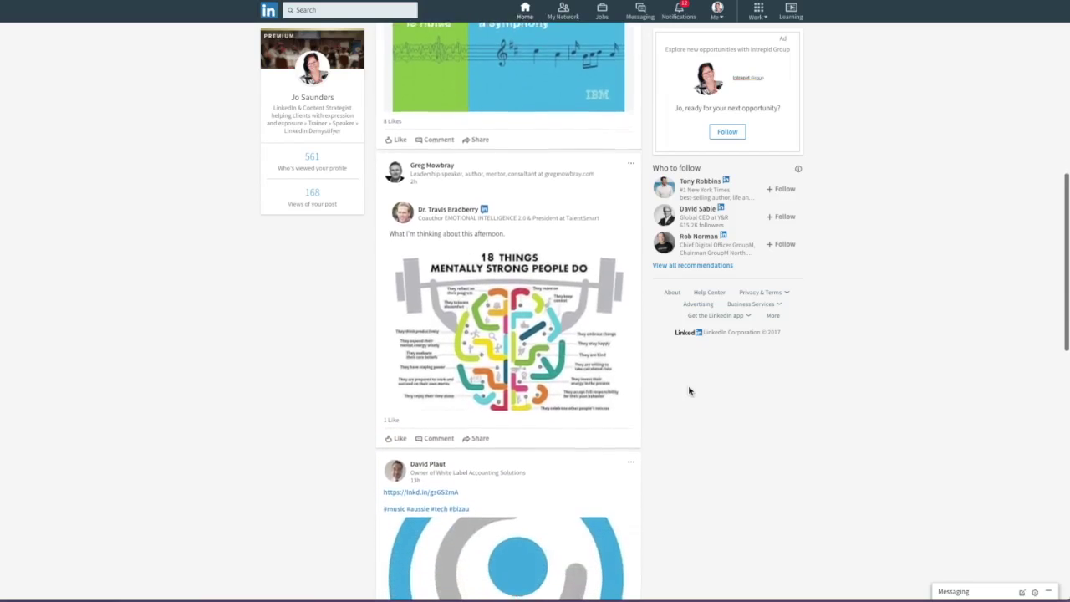
scroll(690, 390, "down", 5)
scroll(689, 390, "down", 8)
scroll(689, 390, "down", 4)
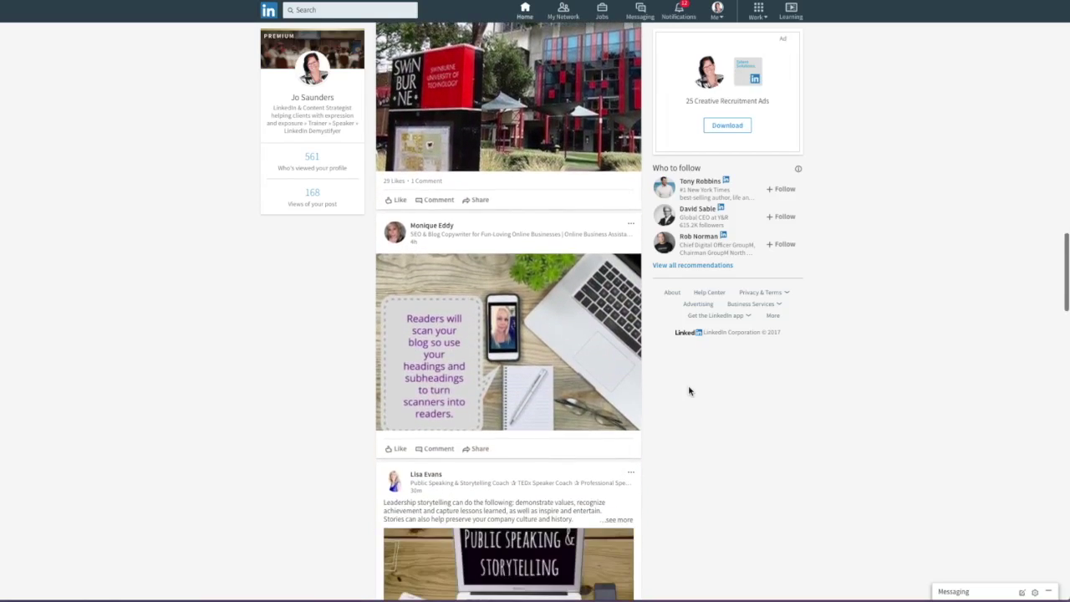
scroll(689, 390, "down", 1)
scroll(689, 391, "down", 1)
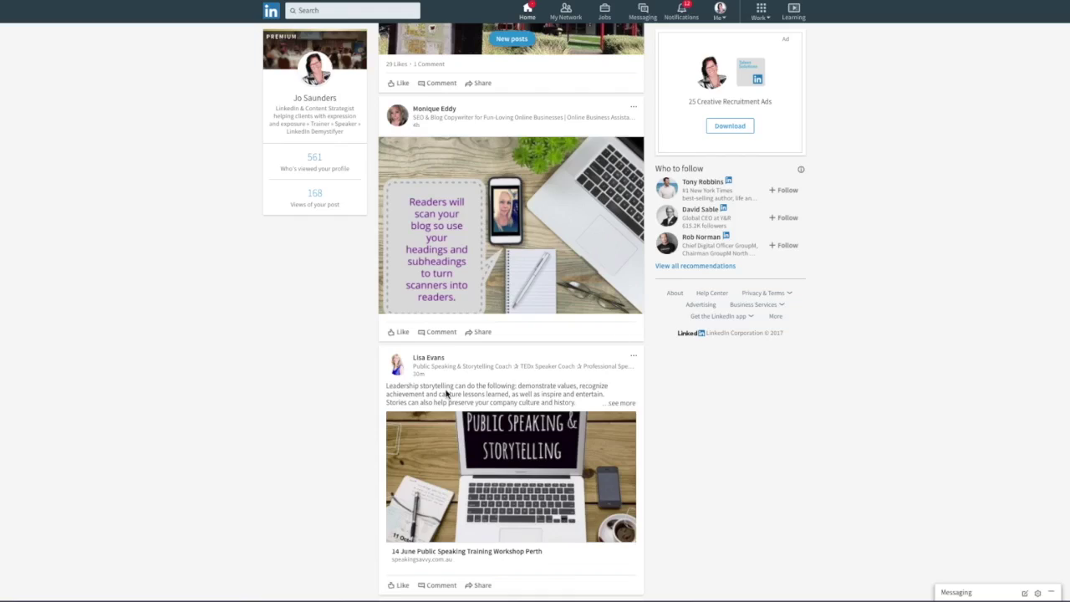
left_click(479, 333)
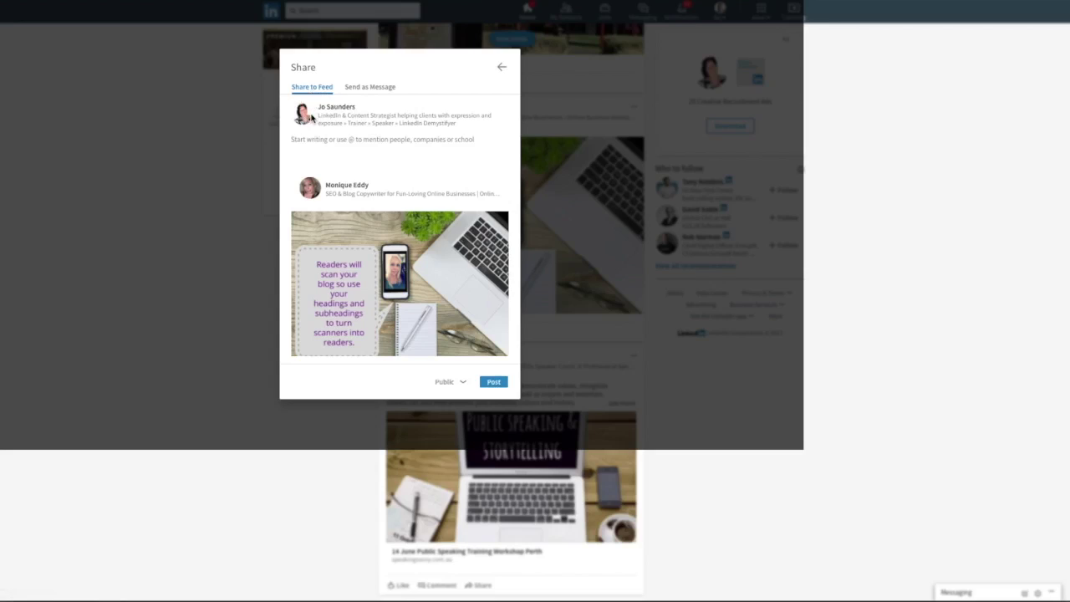
left_click(371, 88)
left_click(319, 89)
left_click(503, 72)
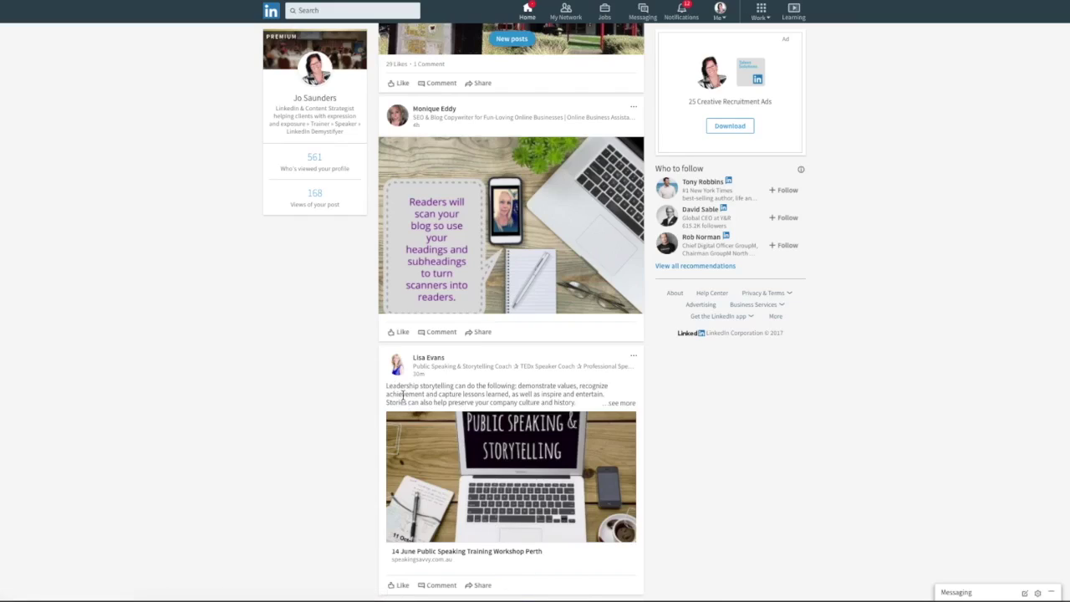
Save the full-size image from the blog headings post to the Downloads folder as Blog-subheadings.jpg and close the image view.
scroll(402, 394, "down", 5)
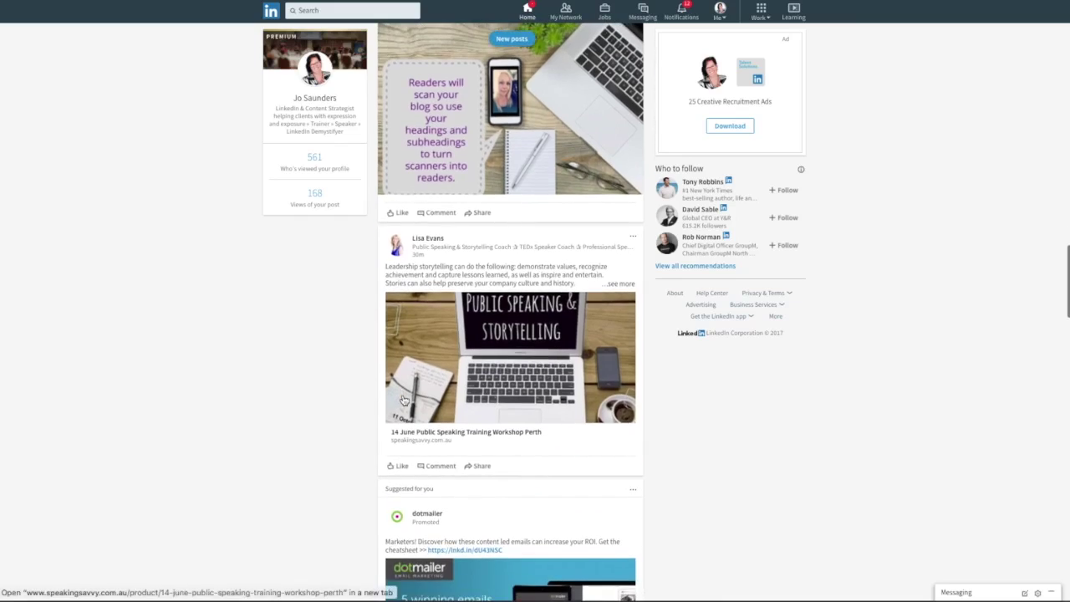
scroll(403, 400, "up", 3)
scroll(403, 400, "up", 3)
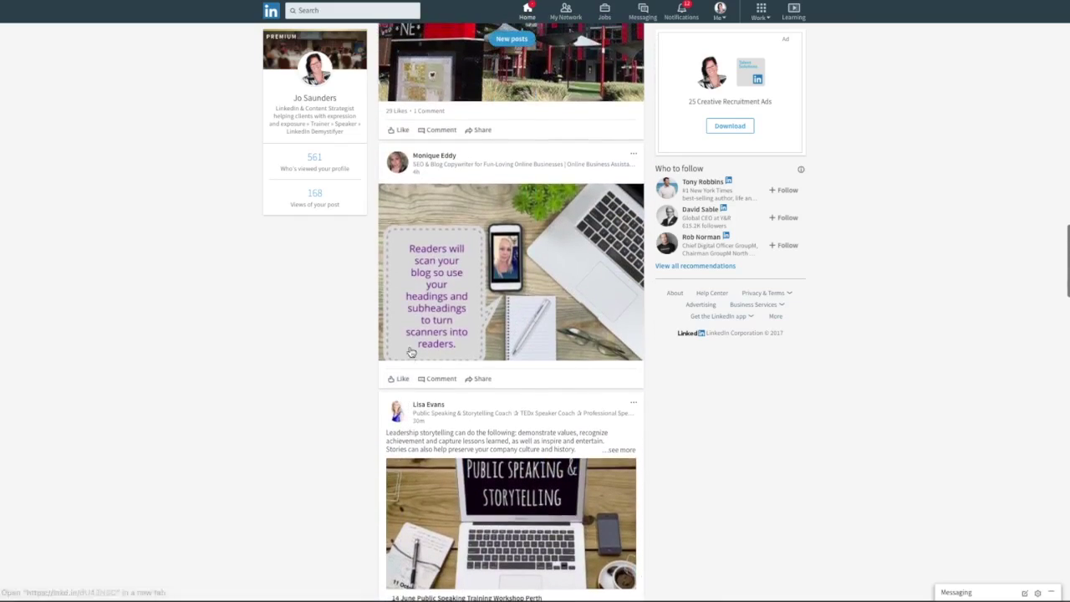
left_click(466, 282)
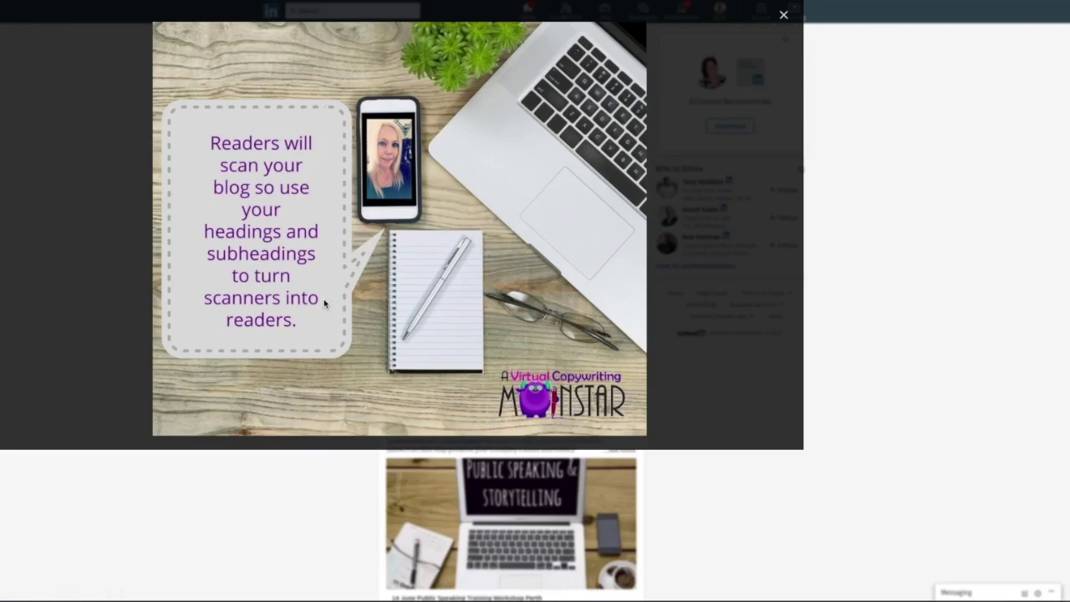
right_click(334, 262)
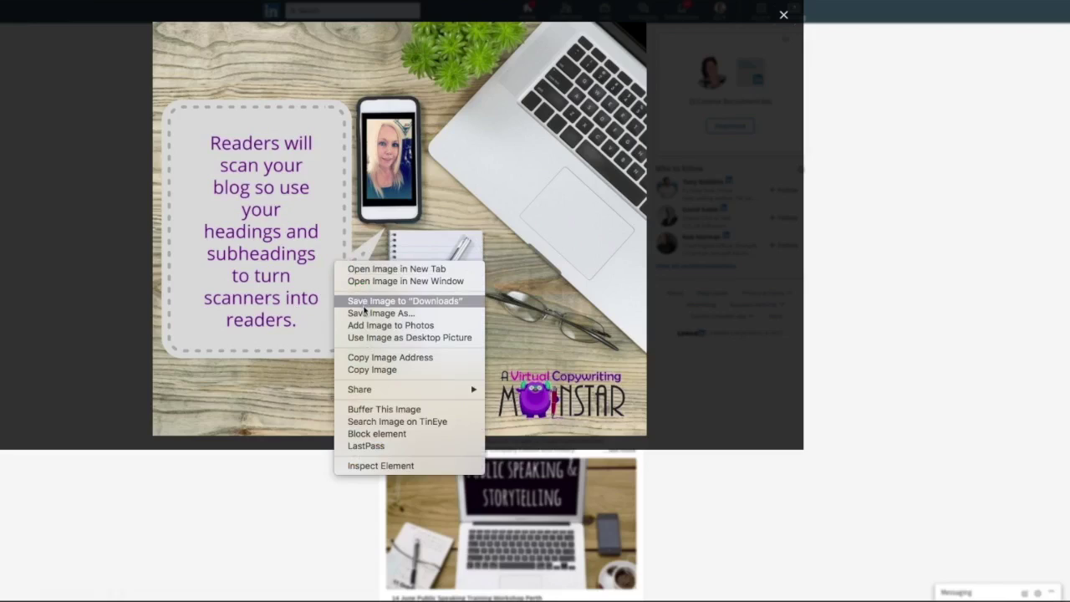
left_click(364, 313)
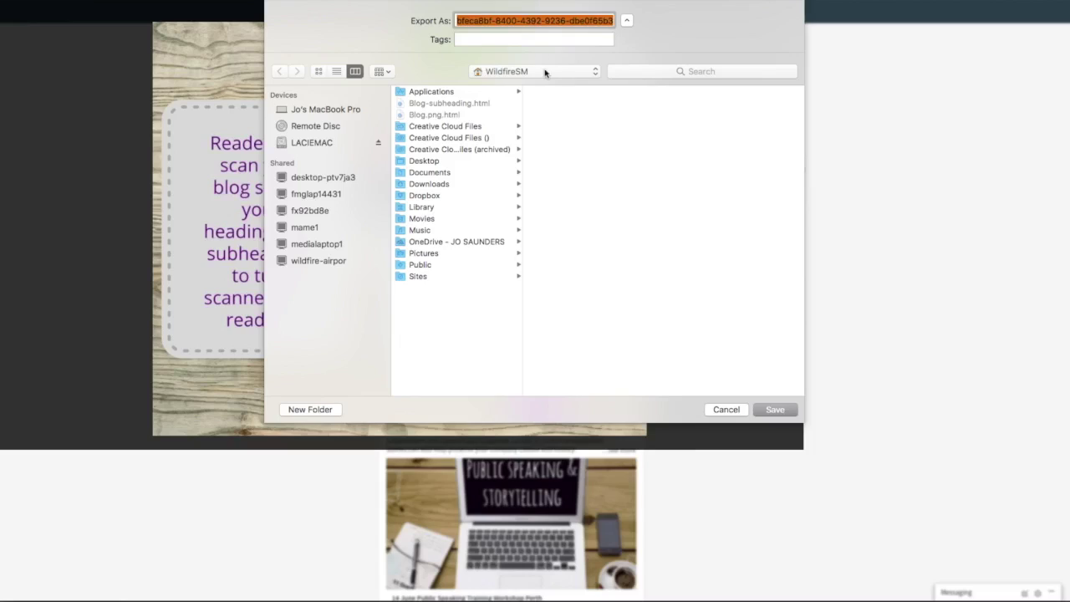
key("BackSpace")
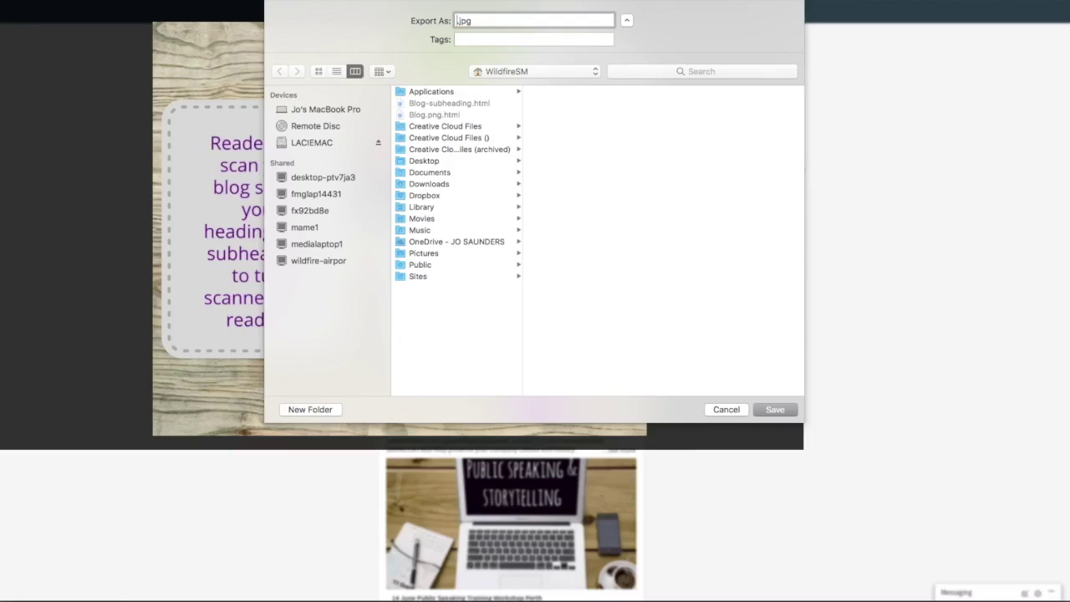
type("Blog-subheadings")
left_click(428, 185)
left_click(771, 416)
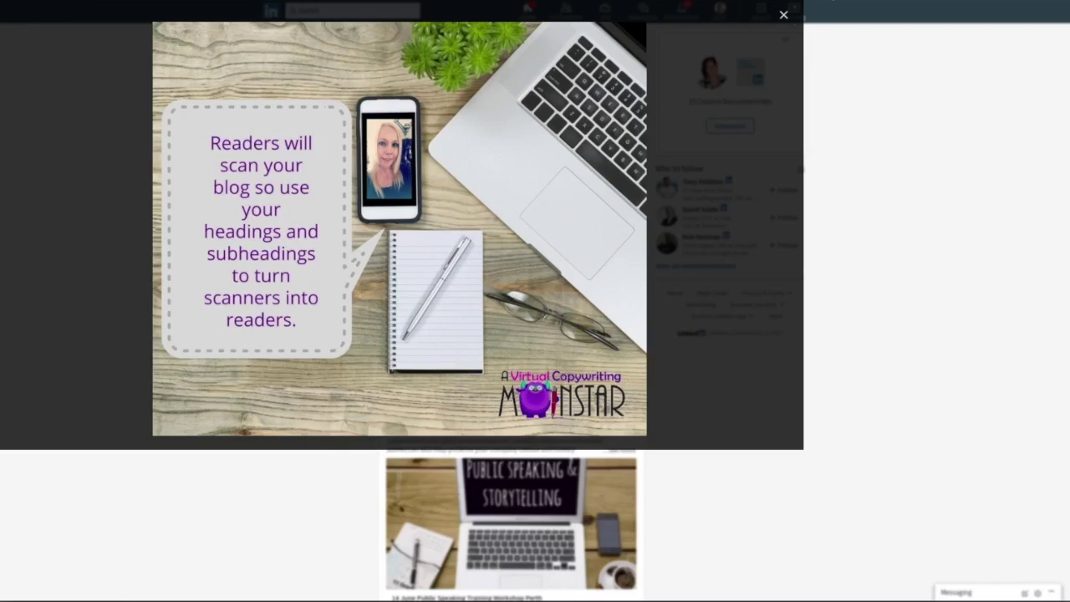
left_click(783, 14)
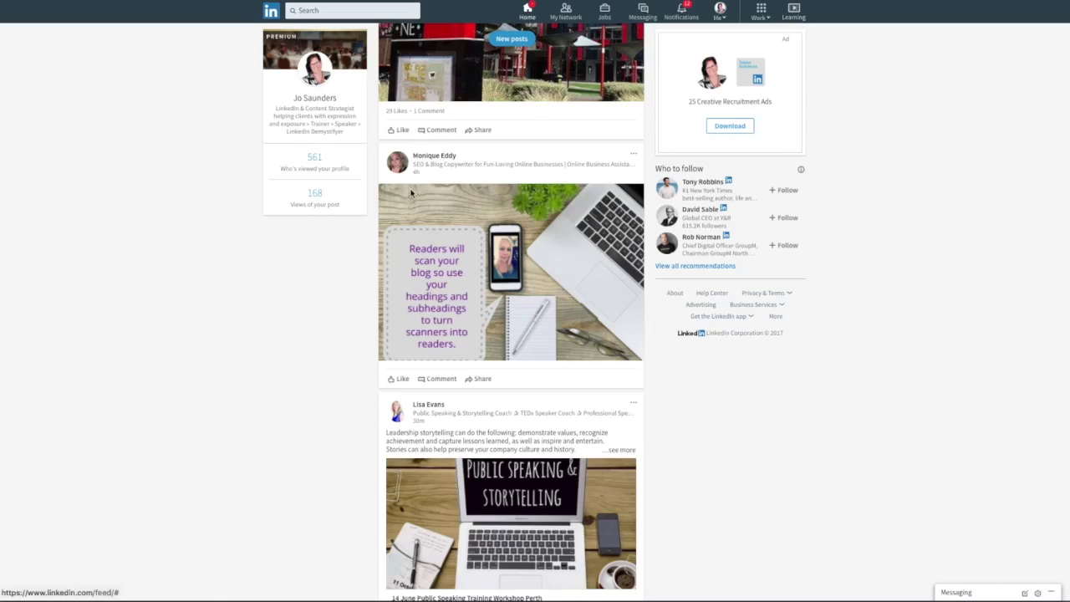
Copy the first sentence of the leadership storytelling post, from "Leadership storytelling" through "inspire and entertain.".
left_click_drag(383, 434, 612, 439)
key("ctrl+c")
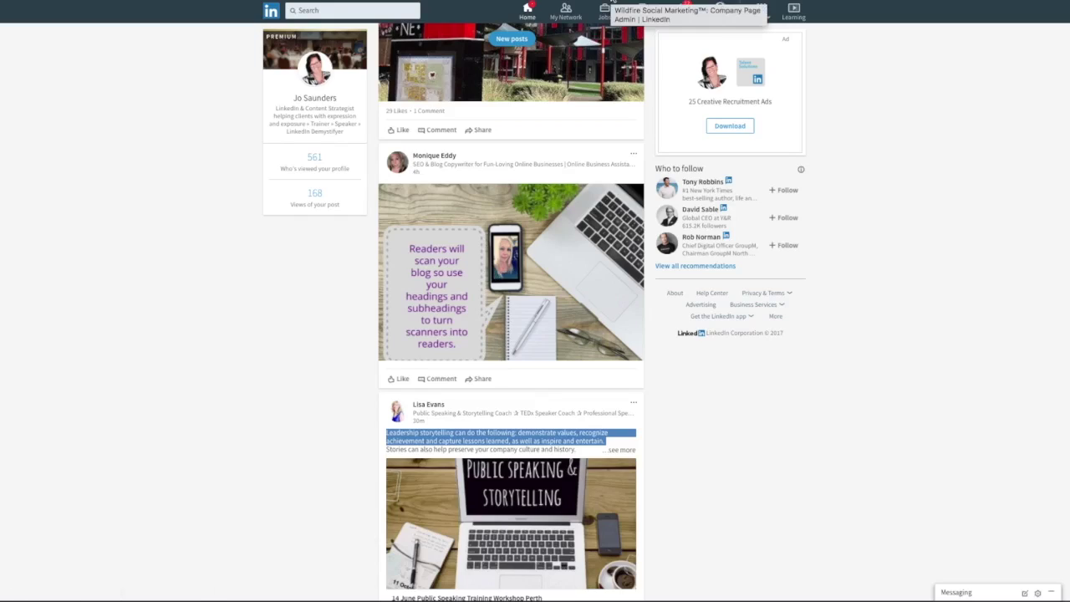
Go to the Wildfire Social Marketing company page and attach Blog-subheadings.jpg from Downloads to a new update.
left_click(613, 2)
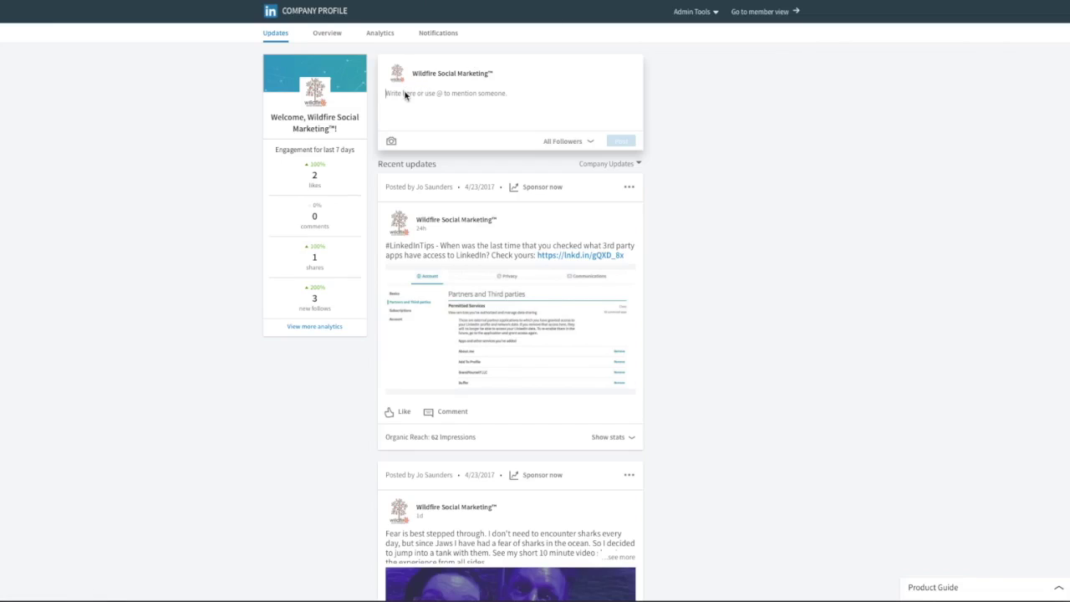
left_click(391, 141)
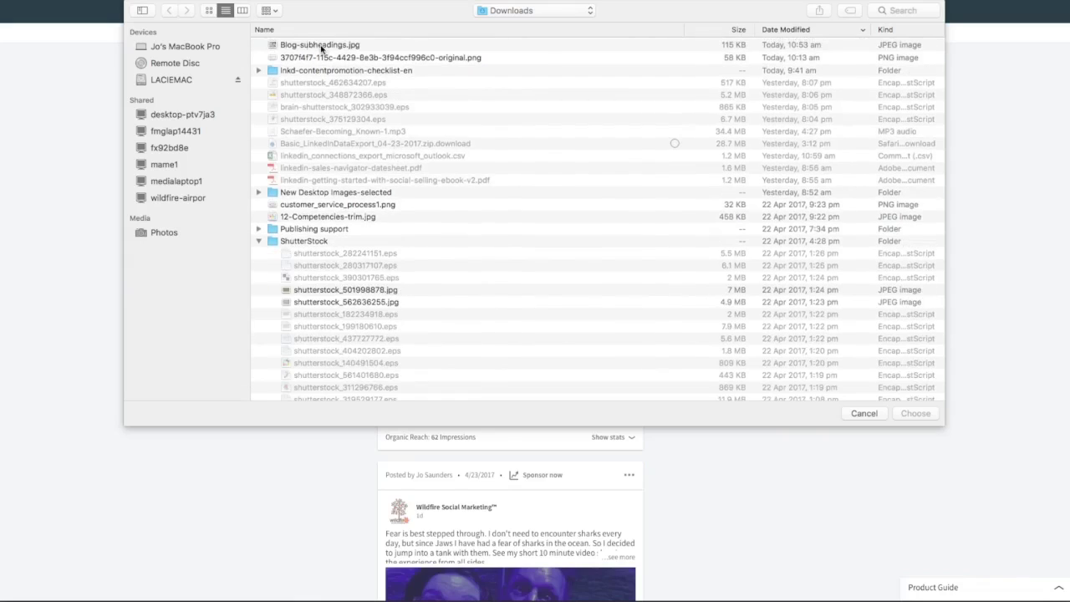
double_click(320, 43)
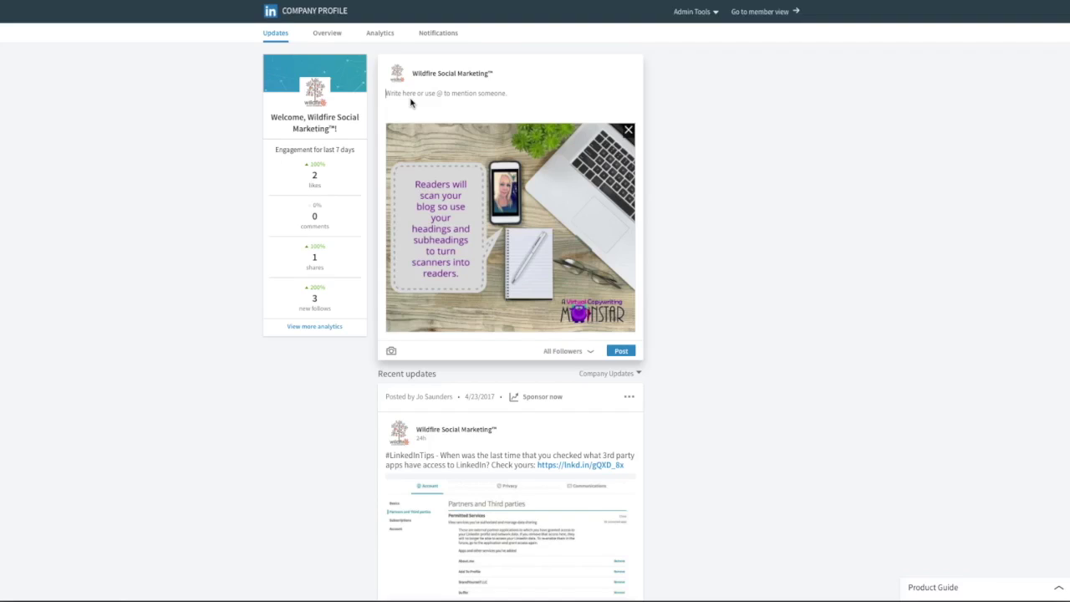
Write the update text "Headings and subheadings are important to get attention on LinkedIn, as well as your blog.".
left_click(410, 98)
type("H")
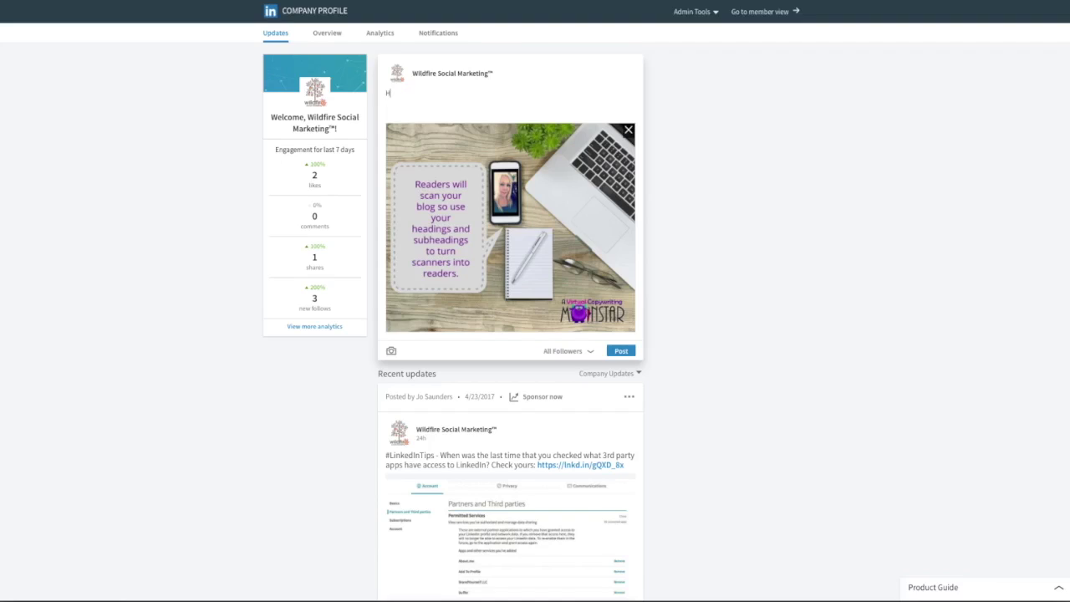
type("eadings and subheadings are important")
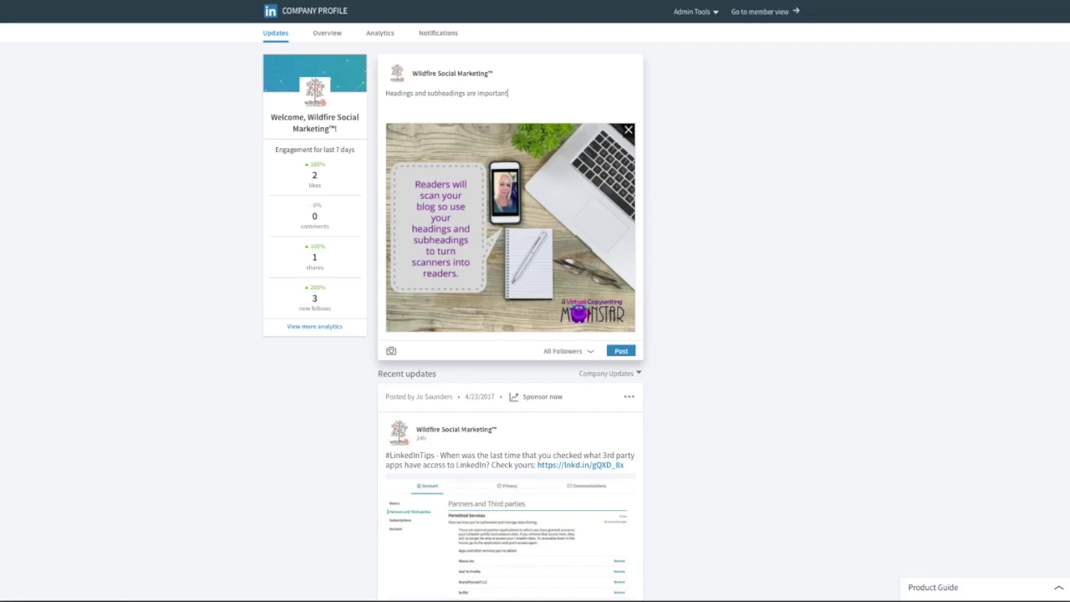
type("to get attention on LinkedIn, as well as your blog.")
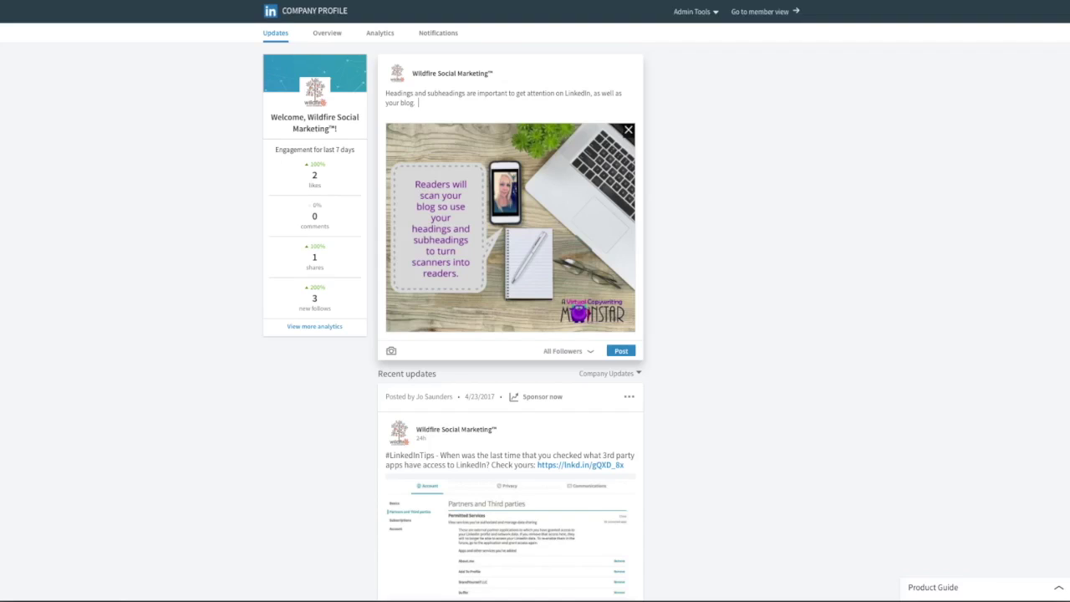
Add "Thanks" to the update, followed by a mention of the image post's author and a full stop.
type("  Thanks @Monic")
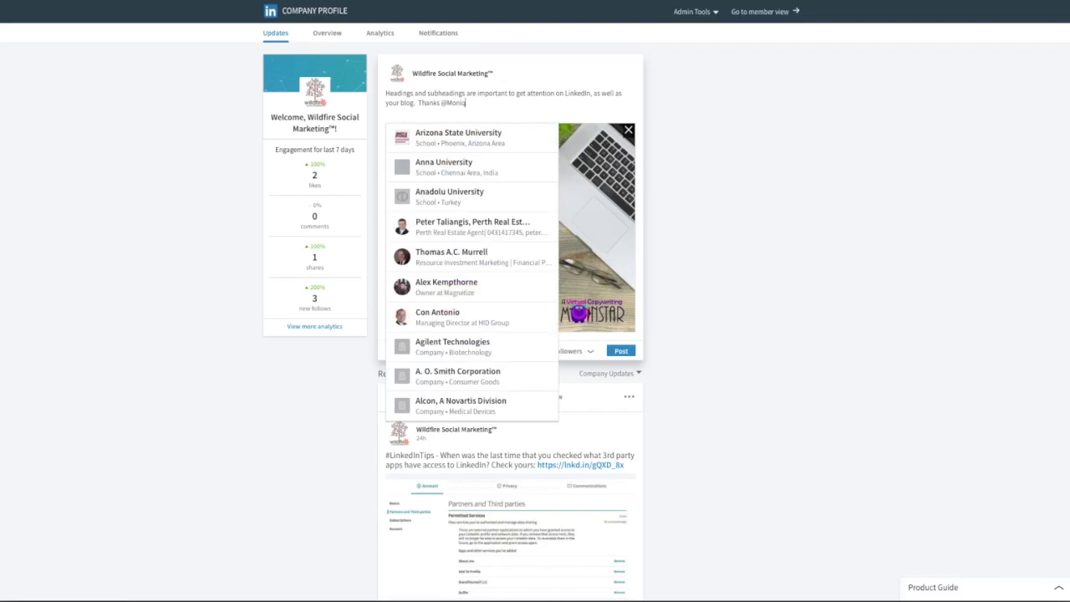
key("BackSpace")
type("q")
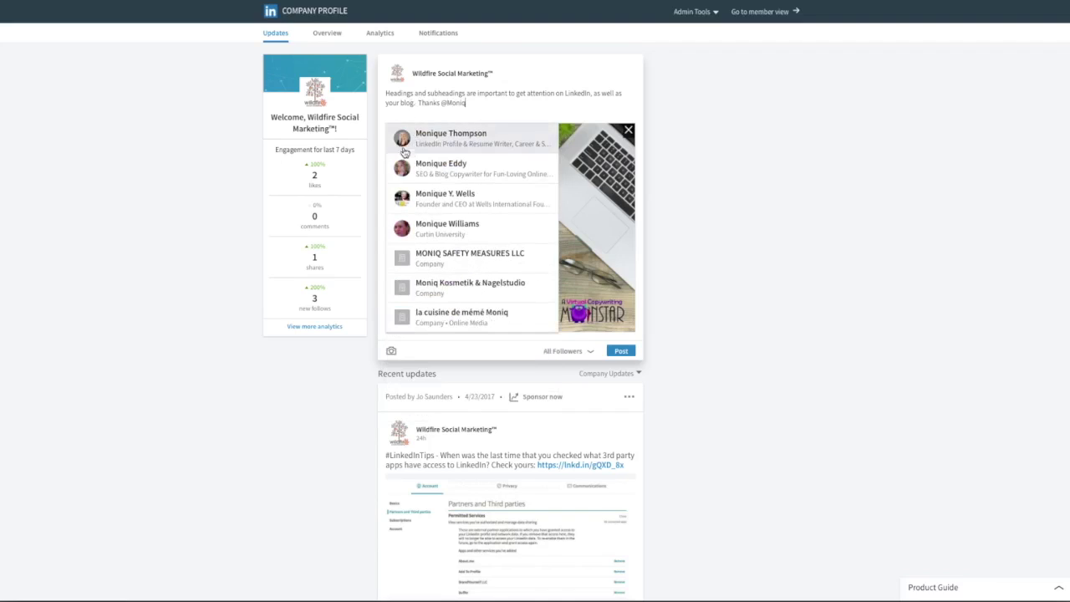
left_click(424, 166)
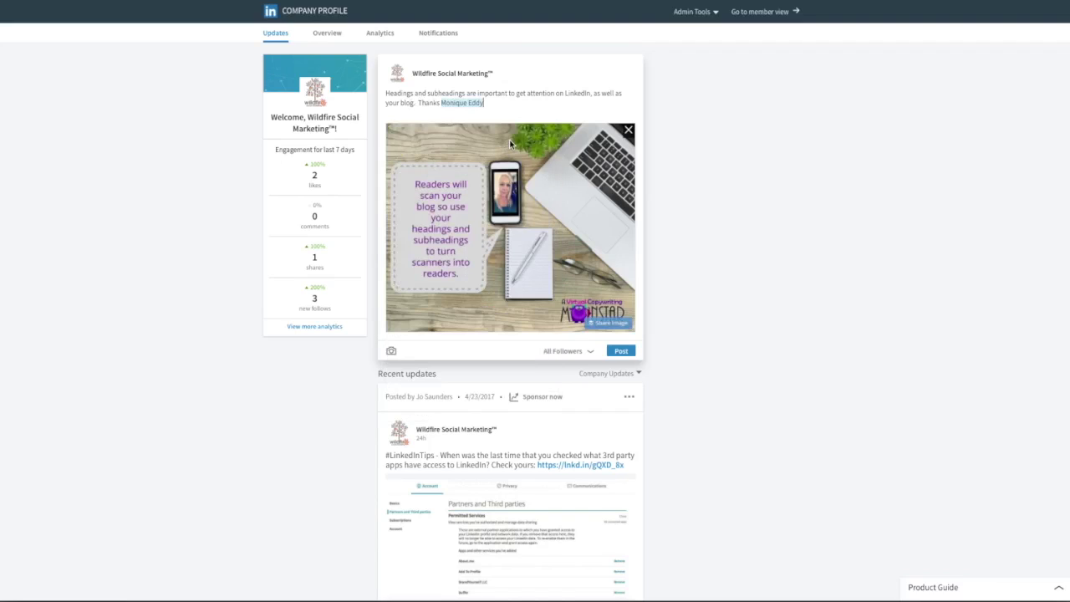
type(".")
Add the copied leadership storytelling sentence in quotation marks after the mention, and delete the quote again.
type("\"")
key("ctrl+v")
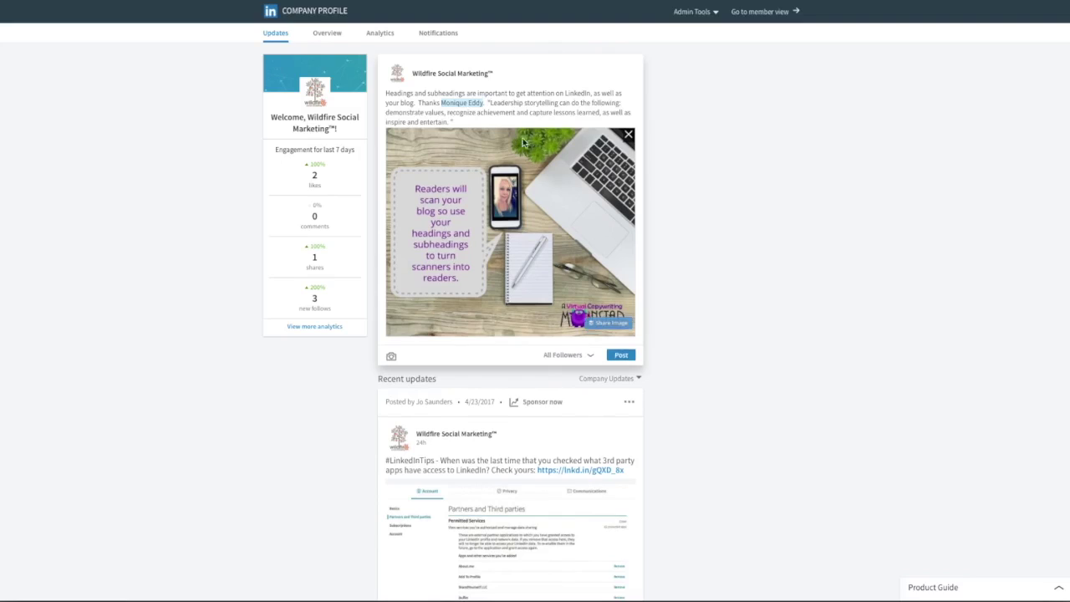
right_click(493, 107)
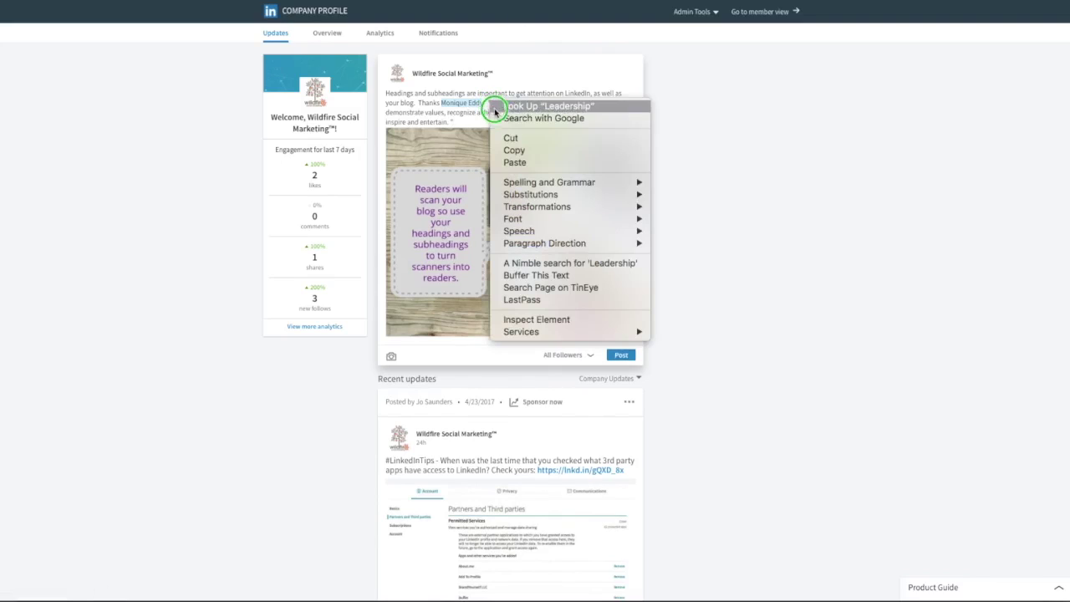
left_click(492, 103)
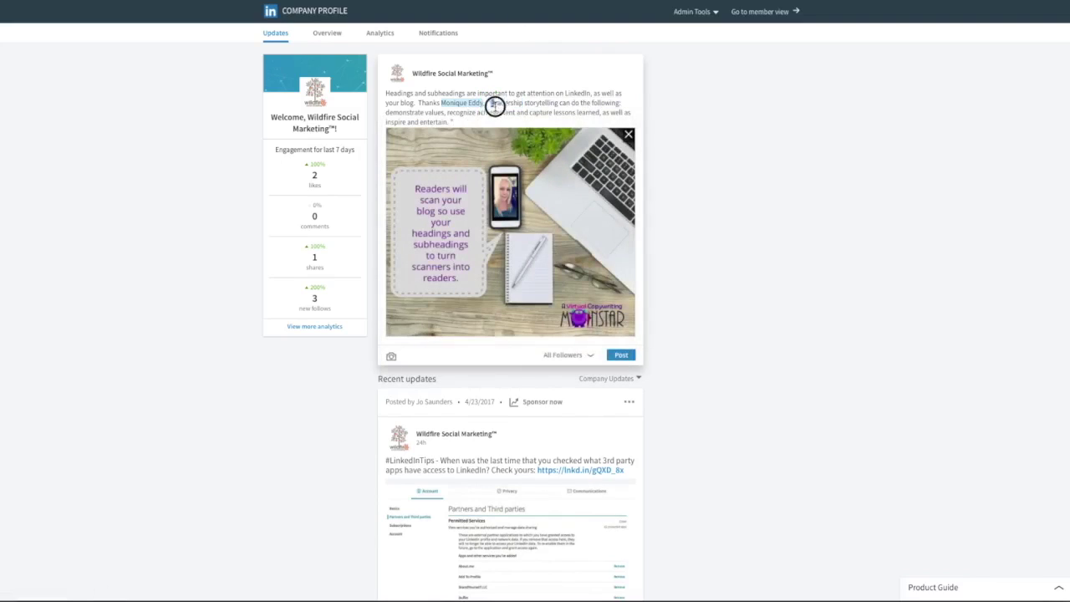
left_click_drag(491, 103, 504, 124)
key("BackSpace")
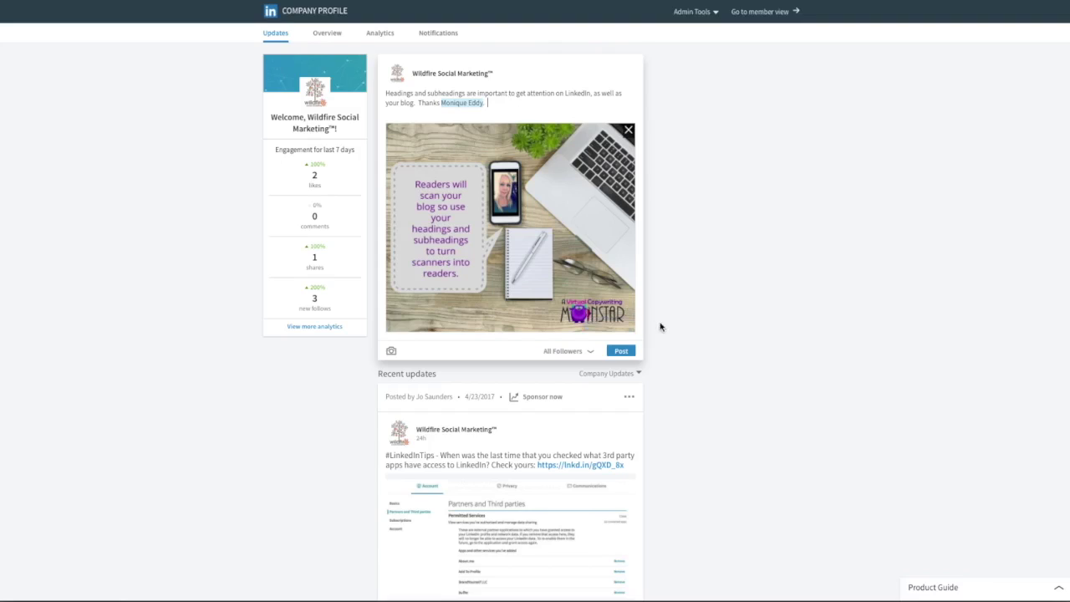
Publish the company update to All Followers and reload the personal home feed.
left_click(621, 352)
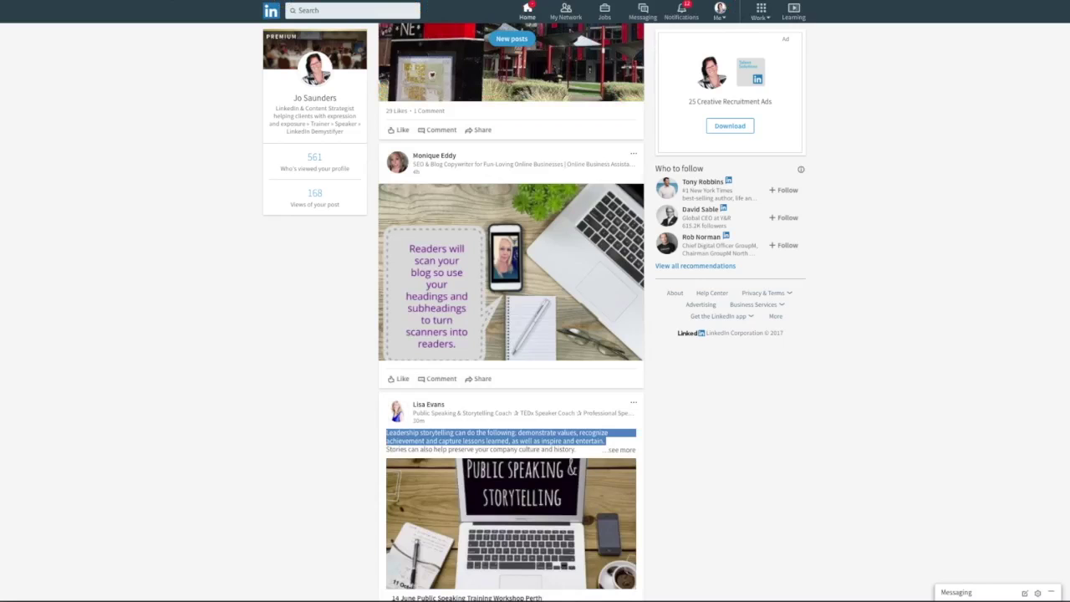
left_click(527, 12)
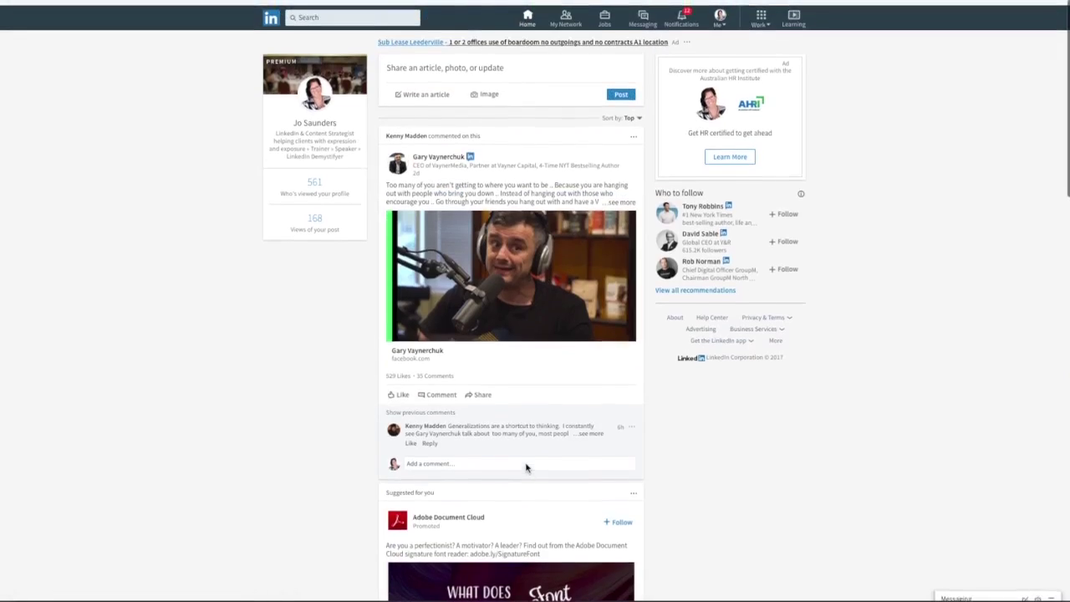
left_click(534, 13)
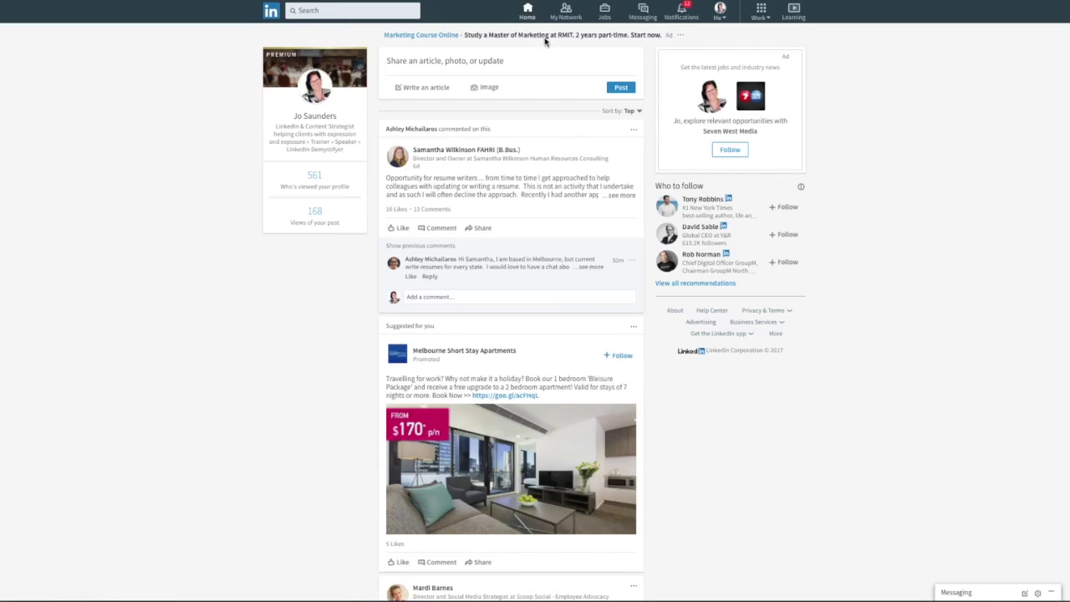
Sort the home feed by Recent and locate the company page's newly published update.
left_click(642, 116)
left_click(622, 146)
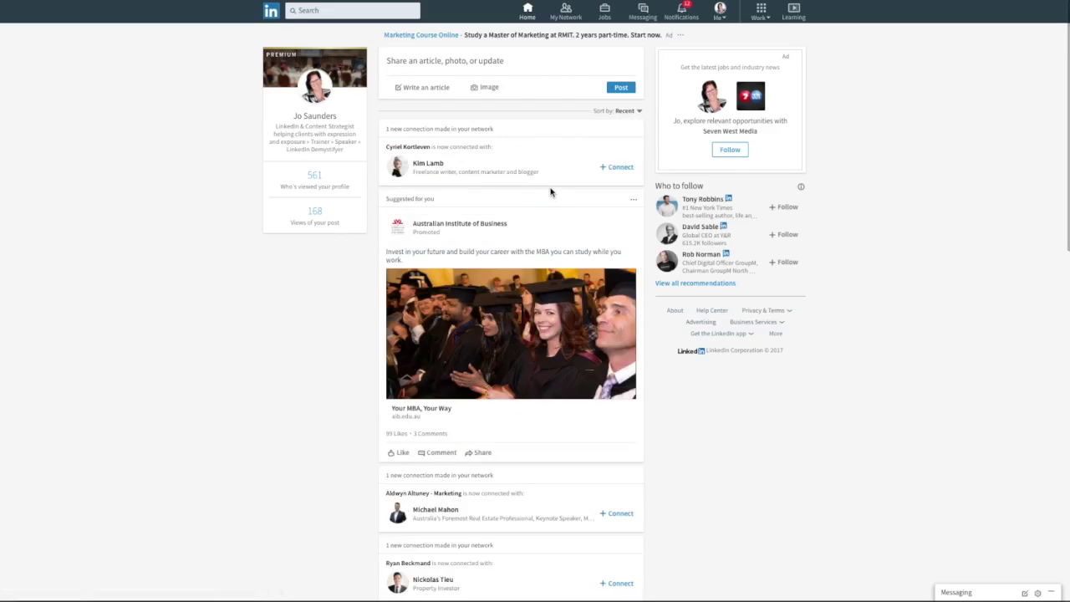
scroll(550, 191, "down", 1)
scroll(550, 192, "down", 6)
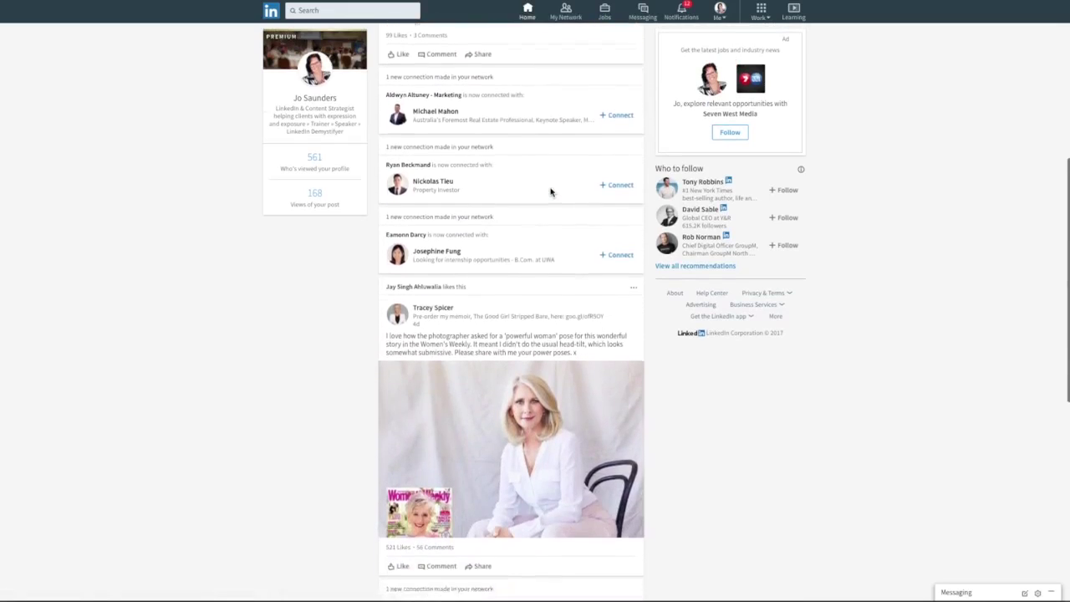
scroll(550, 192, "down", 4)
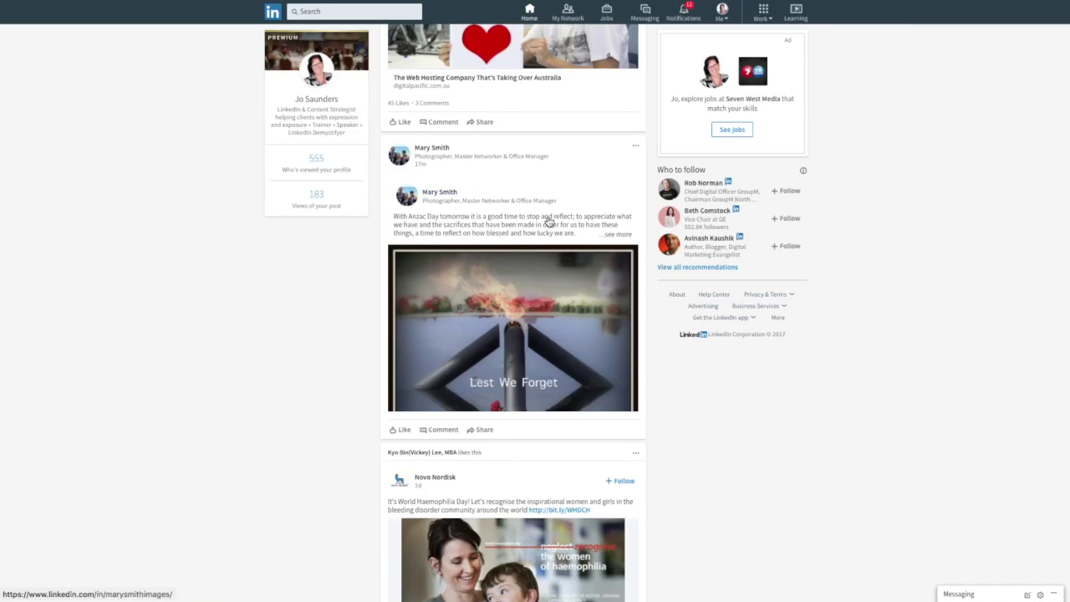
scroll(549, 222, "down", 4)
scroll(549, 222, "down", 6)
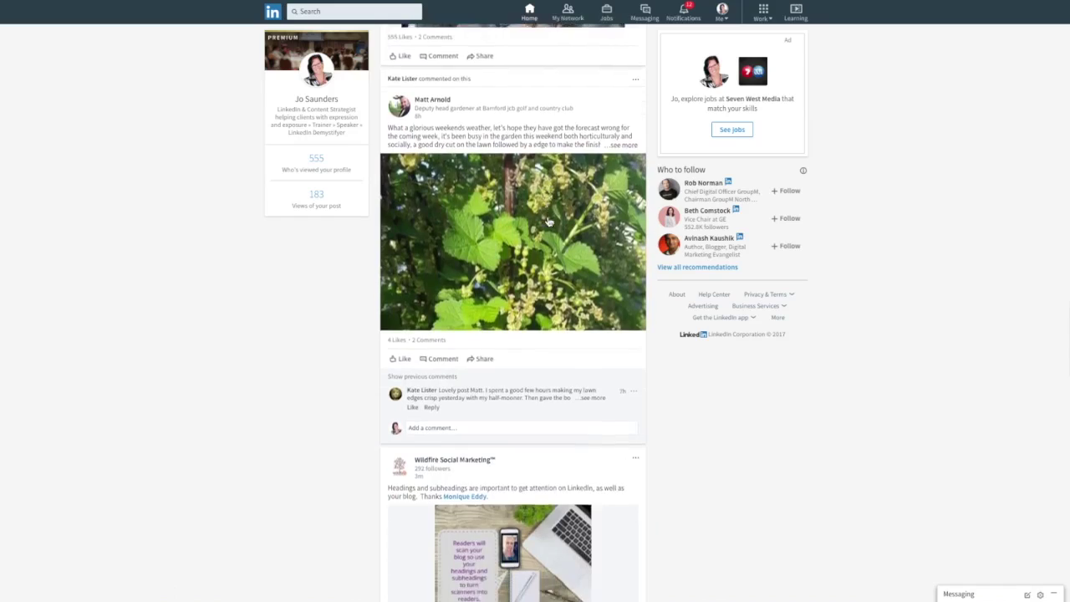
Like the company page's headings and subheadings update in the home feed and start sharing it.
scroll(550, 229, "down", 2)
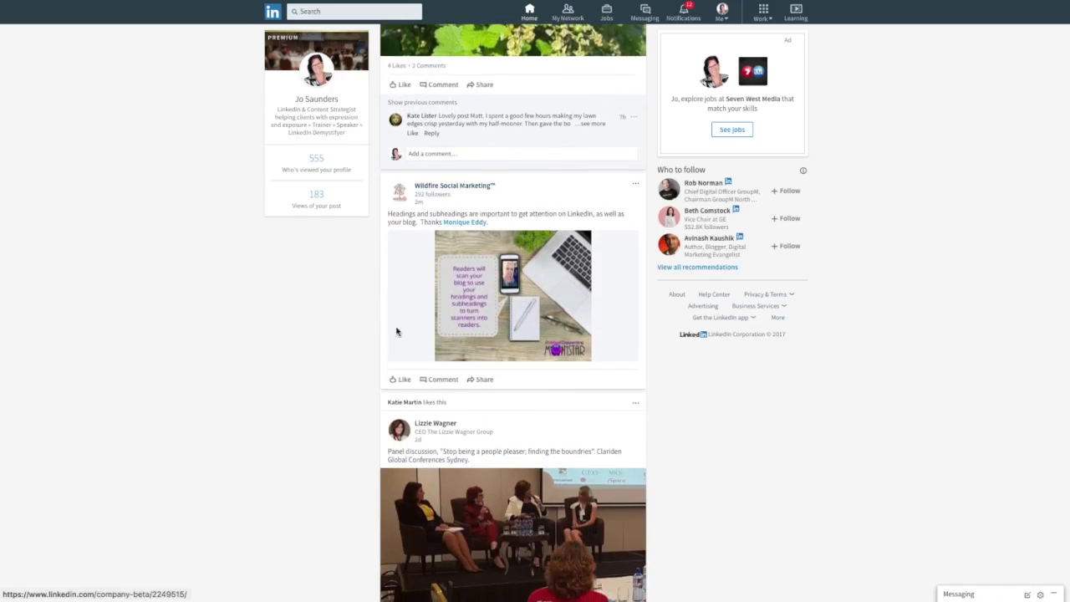
left_click(403, 385)
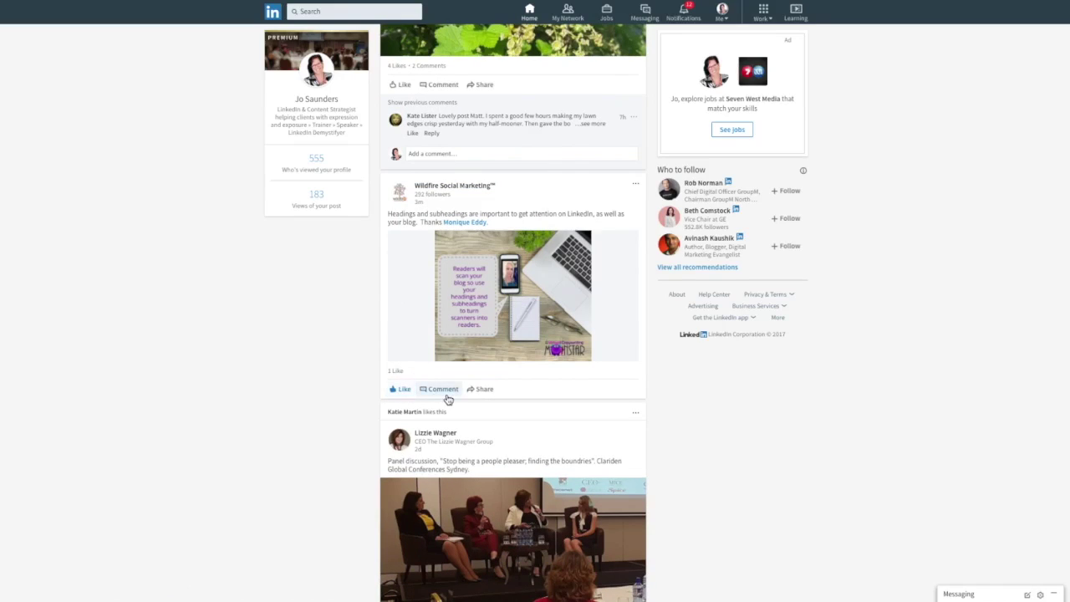
left_click(482, 389)
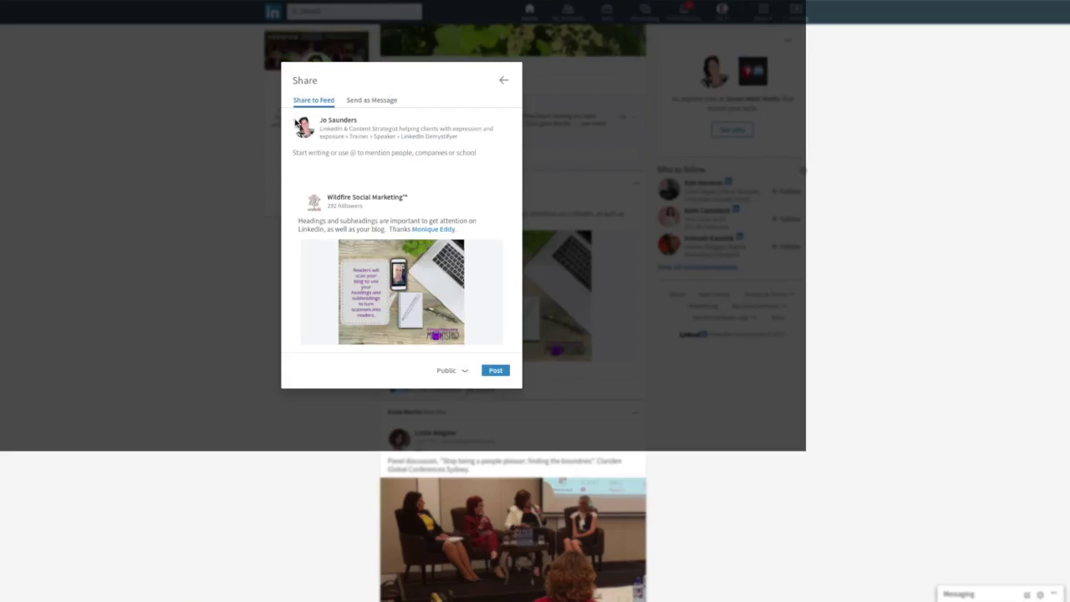
Write "Great reminder" as the share's comment, followed by a mention of the image's original author.
left_click(308, 150)
type("Great")
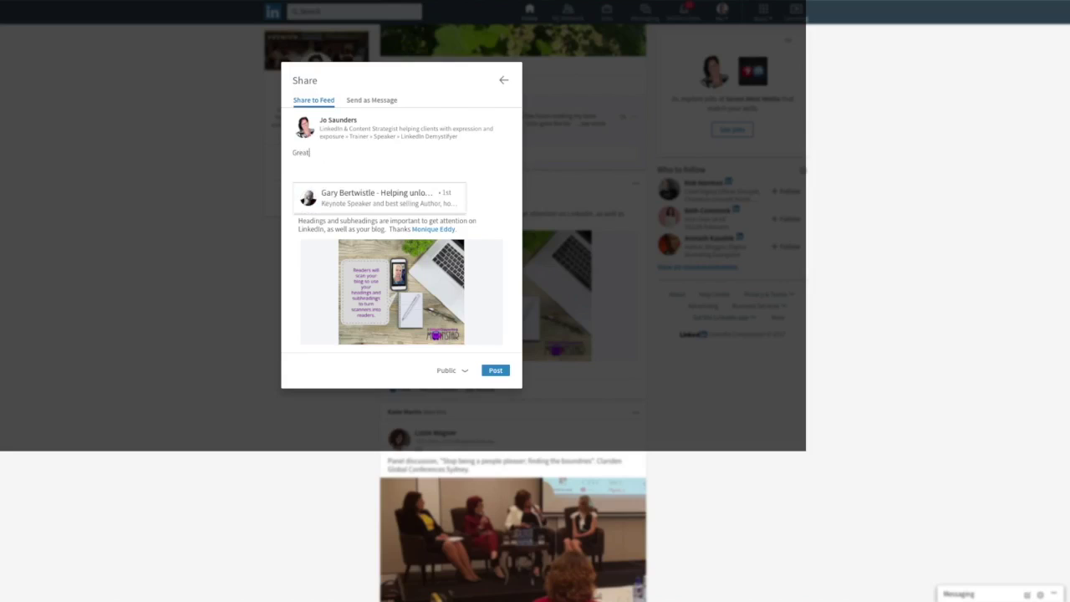
type(" reminder")
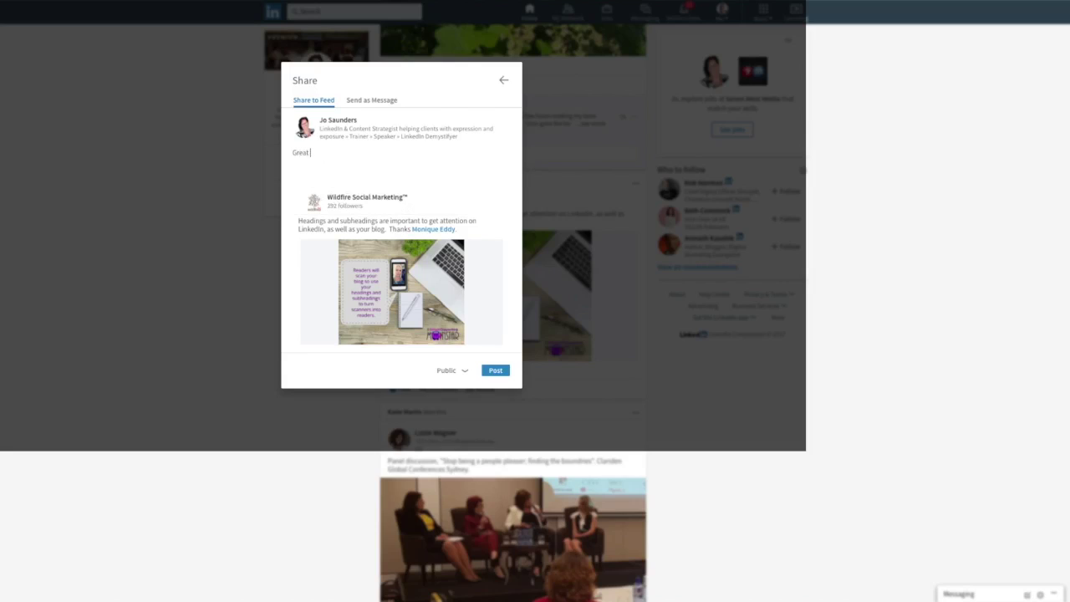
type(" @Moni")
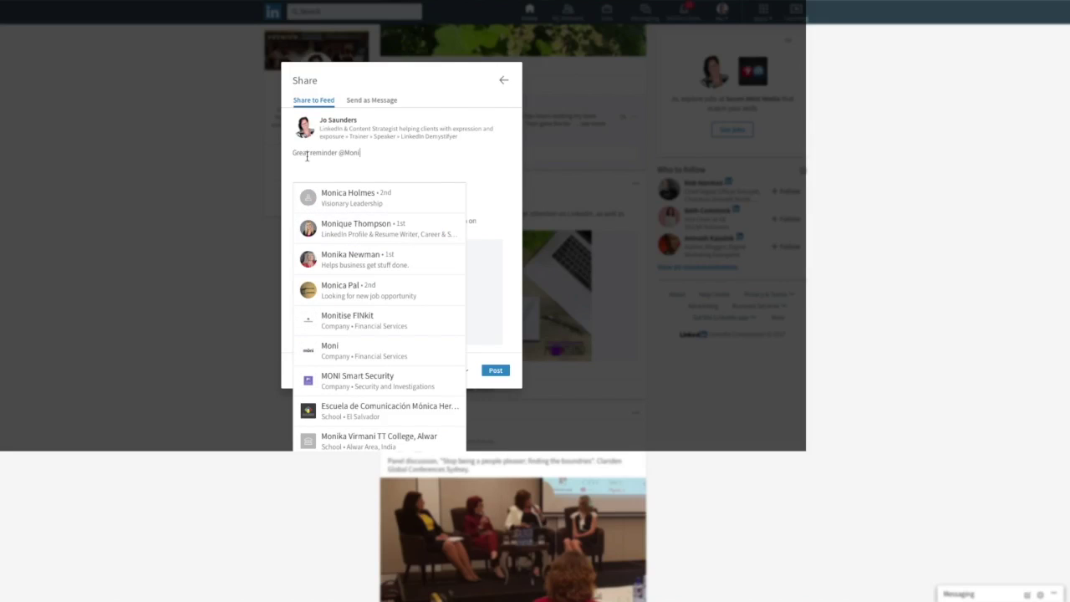
type("que")
left_click(322, 235)
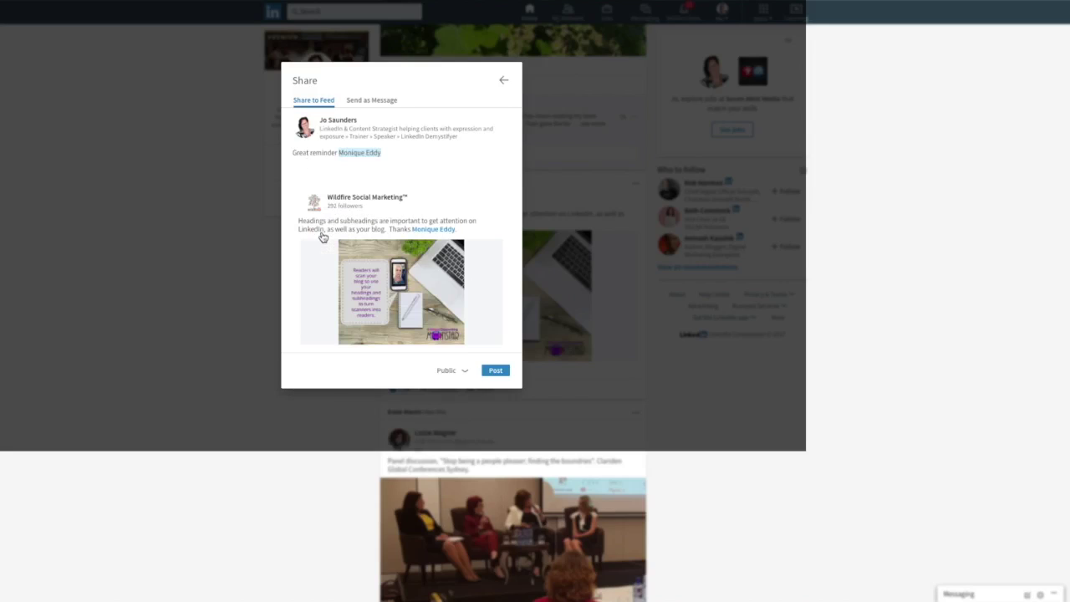
Complete the comment with a full stop after the mention and the sentence "Headings are super important.".
type(". ")
type("Headlines")
type(" are")
key("BackSpace")
key("BackSpace")
key("BackSpace")
key("BackSpace")
key("BackSpace")
key("BackSpace")
key("BackSpace")
key("BackSpace")
key("BackSpace")
type("ings are super important")
Set the share's audience to Public + Twitter and post it.
left_click(457, 373)
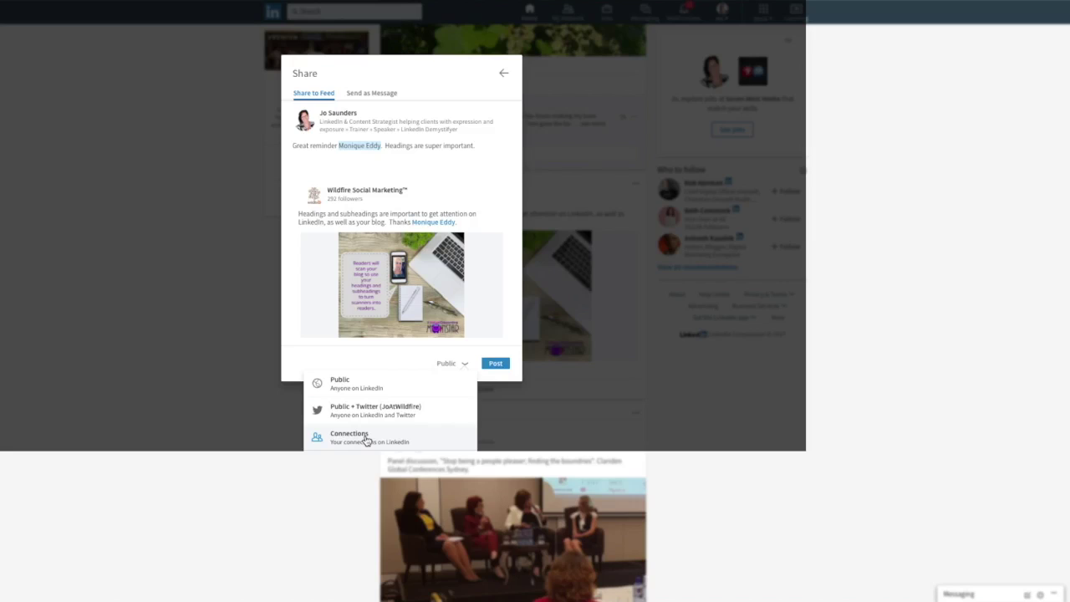
left_click(360, 411)
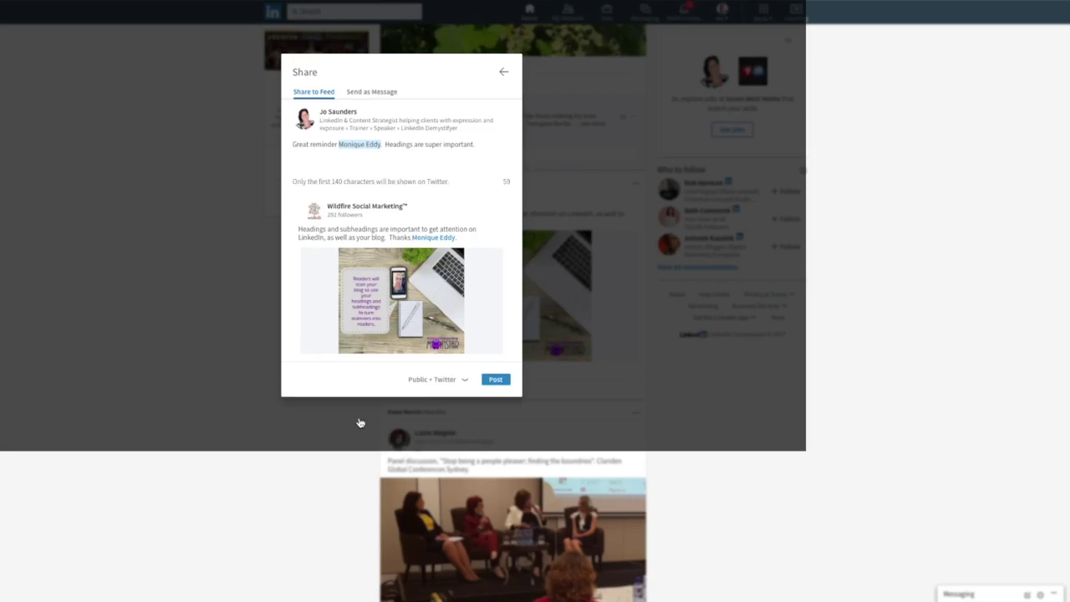
left_click(496, 382)
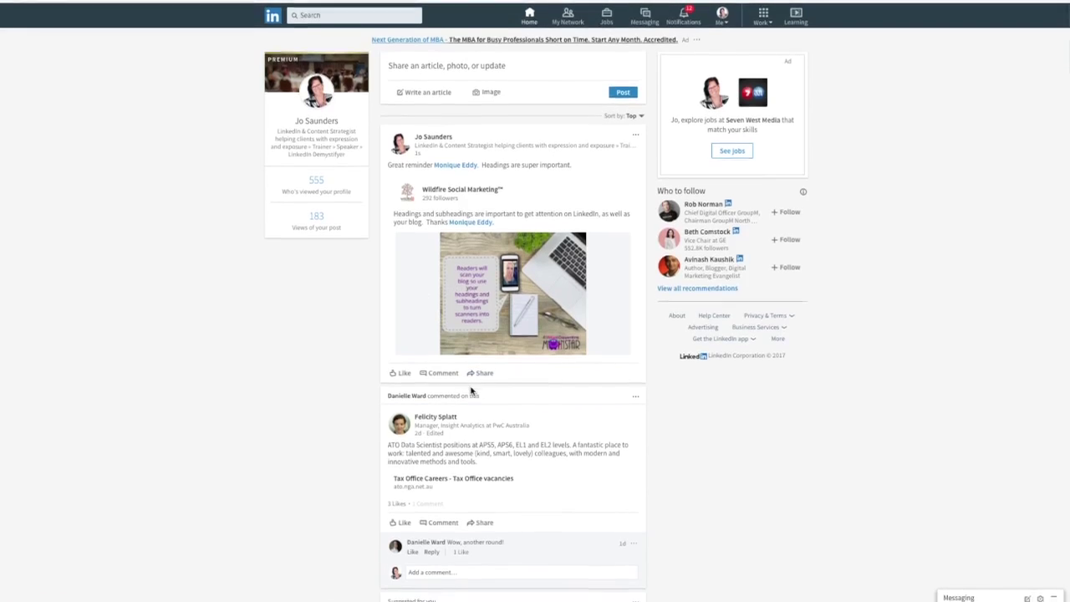
Search for Wildfire Social Marketing and open its company page.
left_click(296, 14)
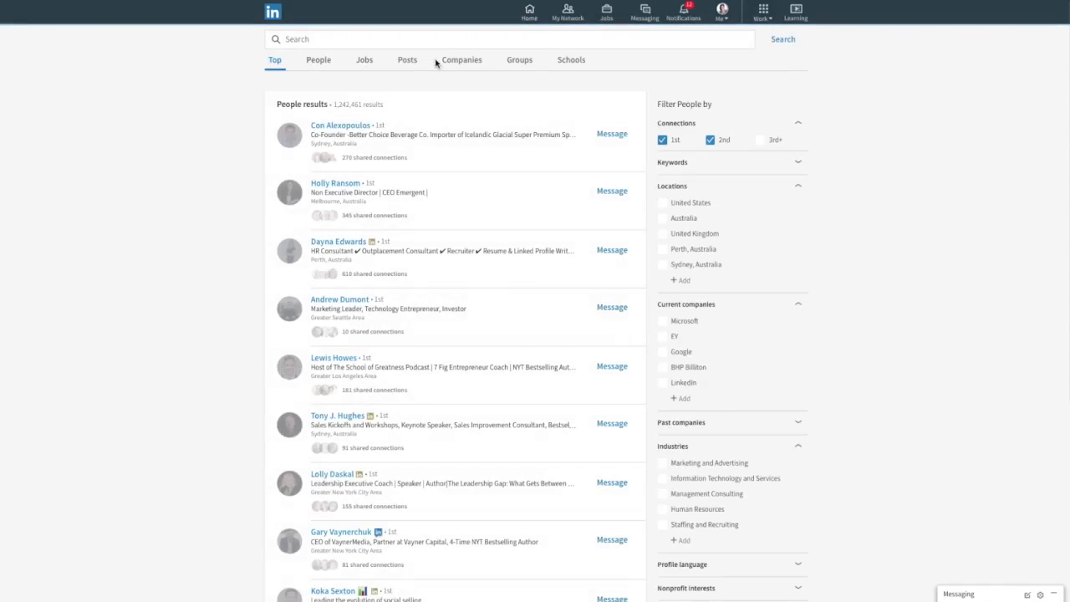
left_click(366, 39)
type("W")
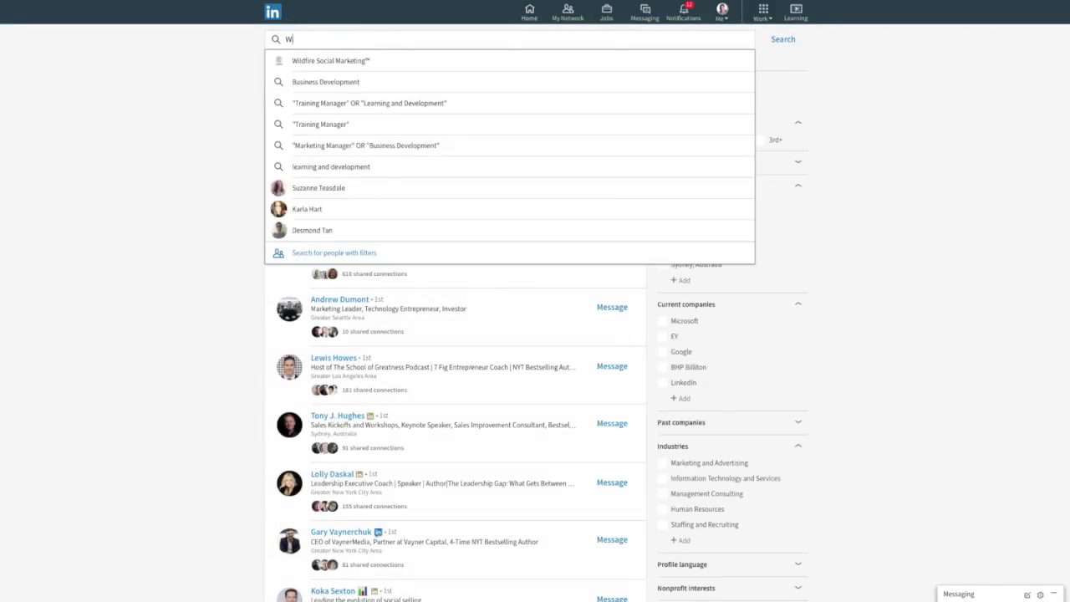
type("ildfire Social Ma")
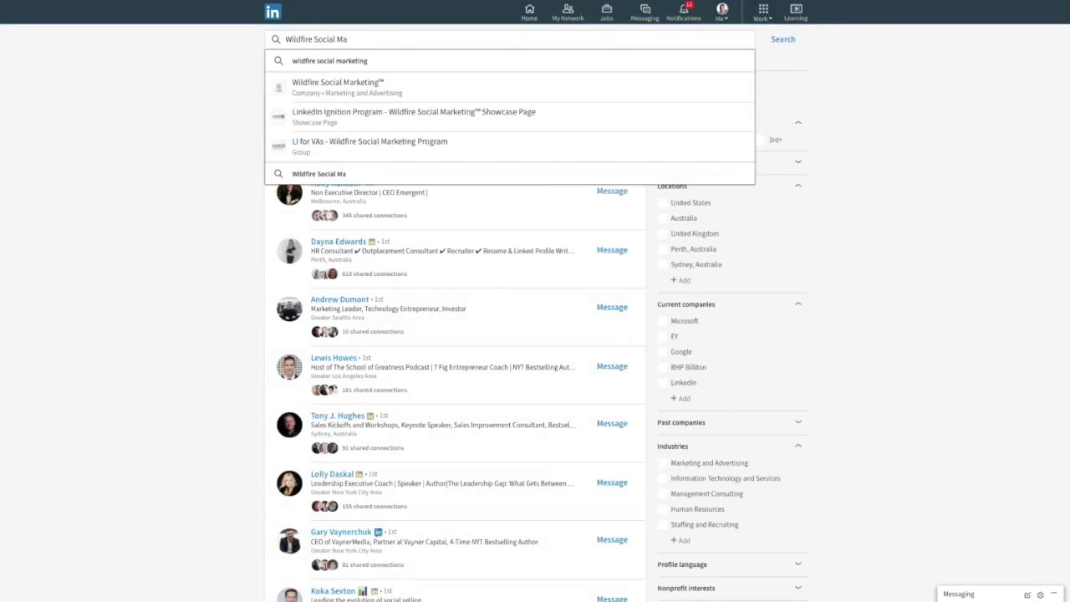
left_click(352, 90)
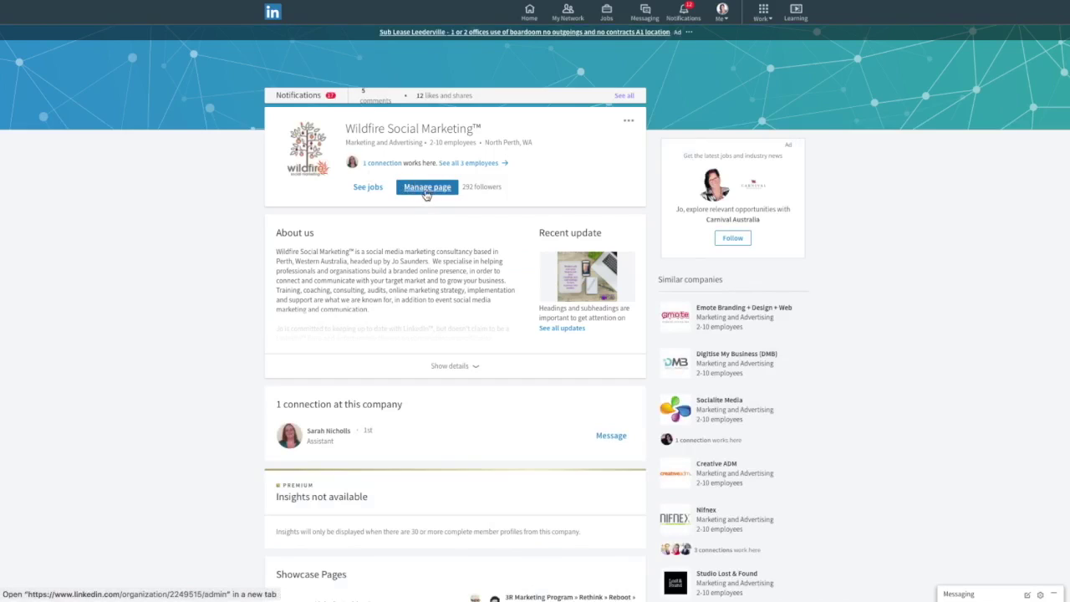
Find the newest entry under the company page's Recent updates, view its sharing options and close them without posting.
scroll(426, 195, "down", 3)
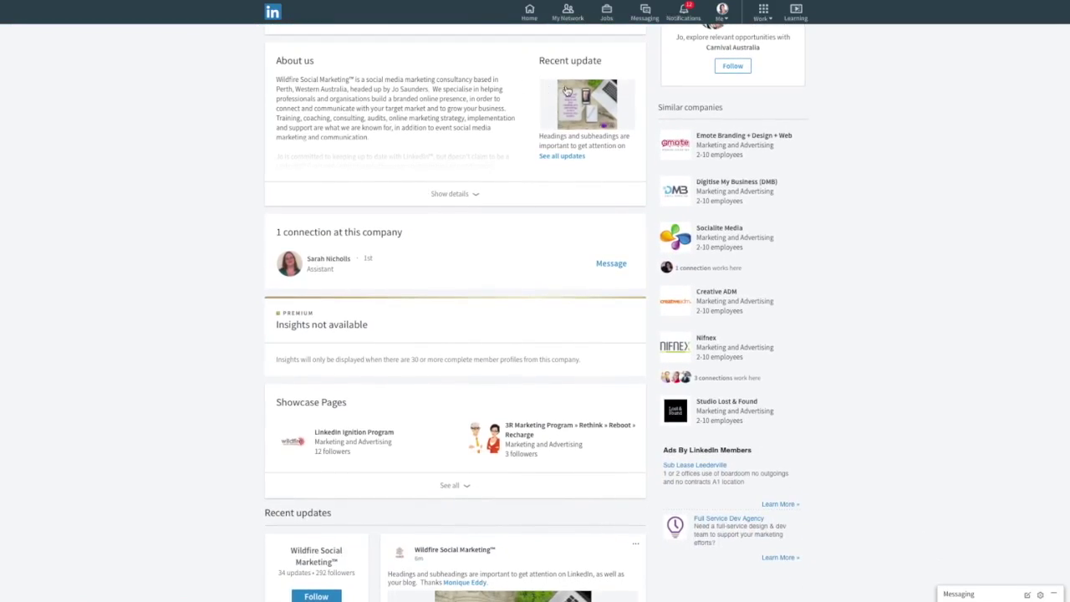
scroll(492, 358, "down", 1)
scroll(492, 358, "down", 6)
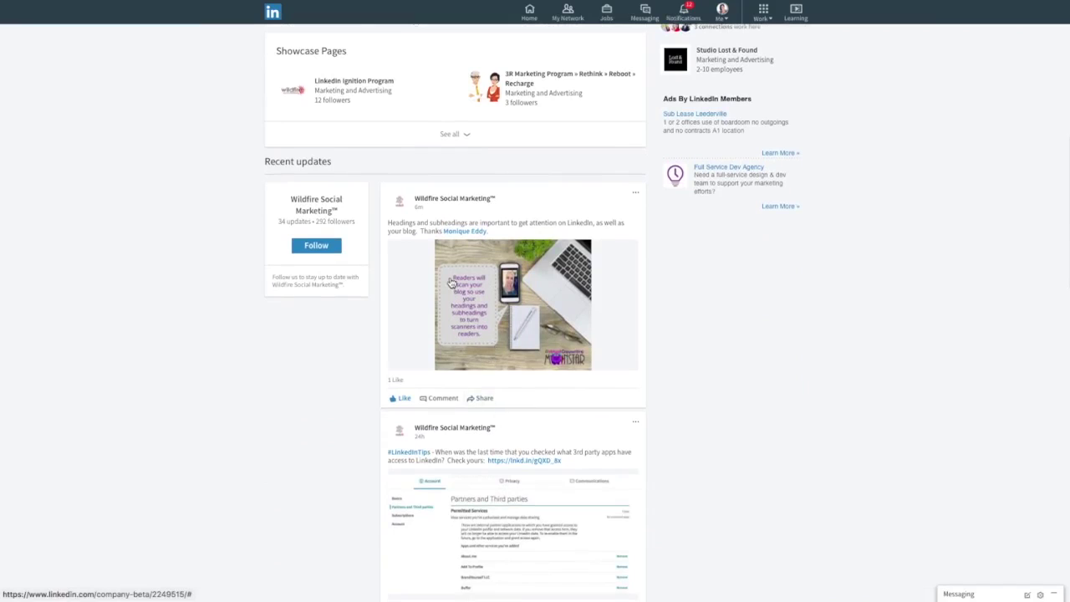
left_click(479, 399)
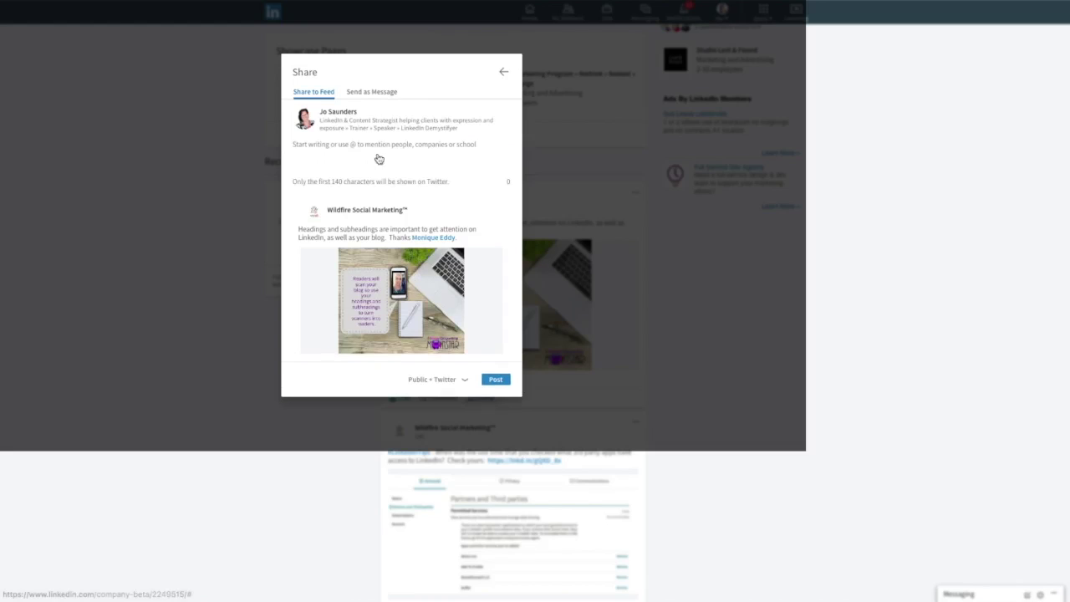
left_click(503, 73)
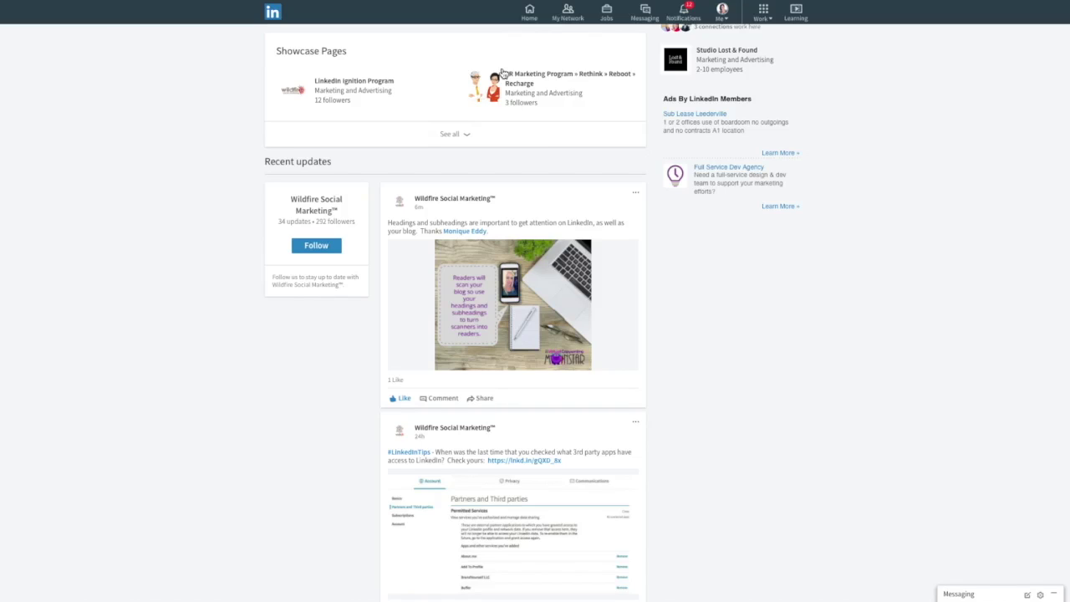
scroll(479, 332, "up", 6)
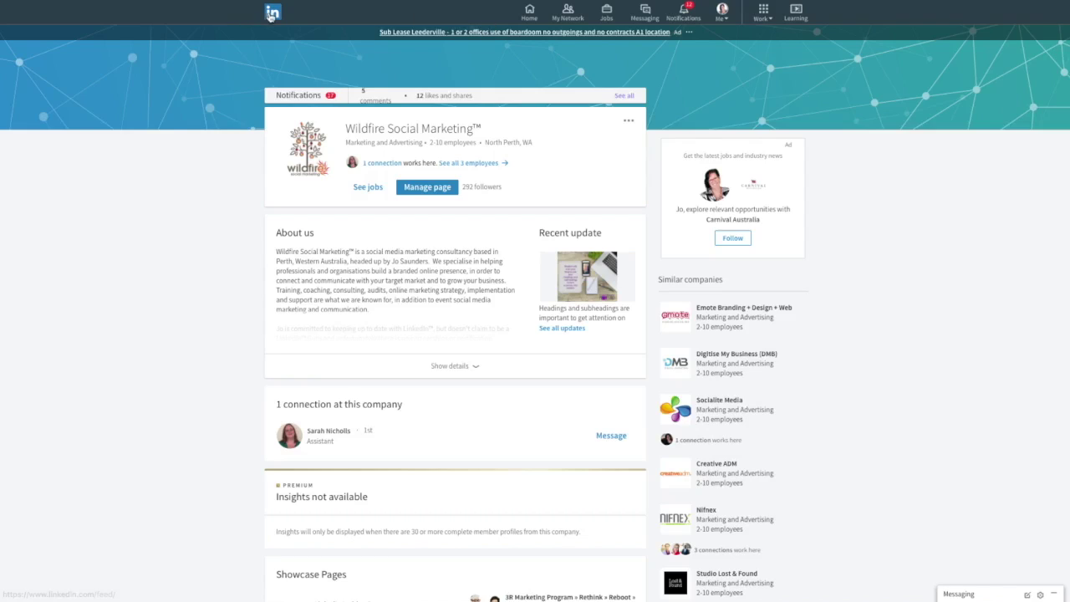
Return to the home feed and look through its posts for updates published by company pages.
left_click(273, 13)
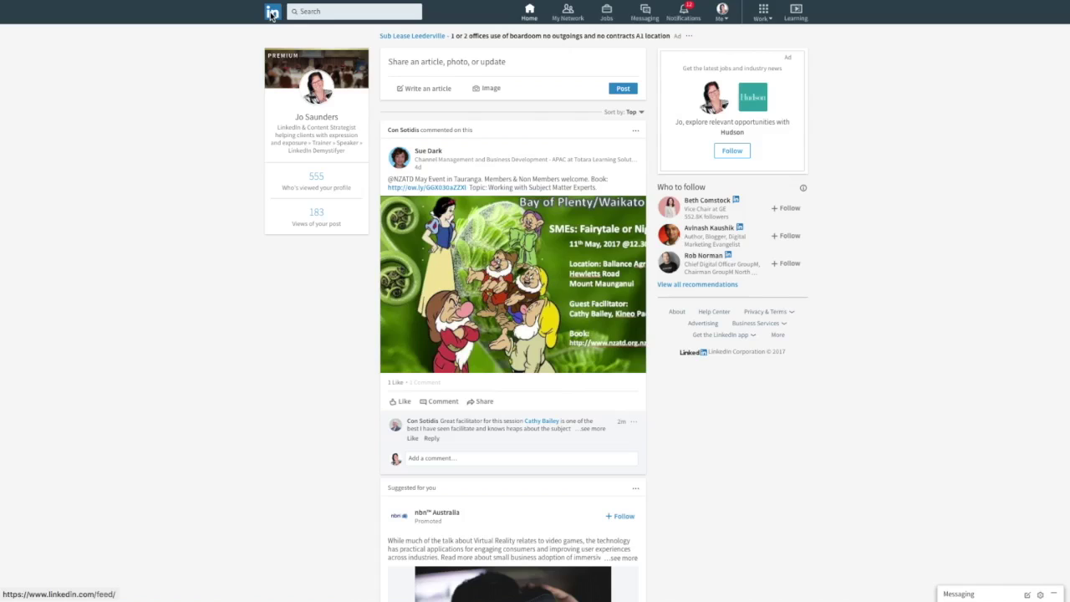
scroll(447, 230, "down", 3)
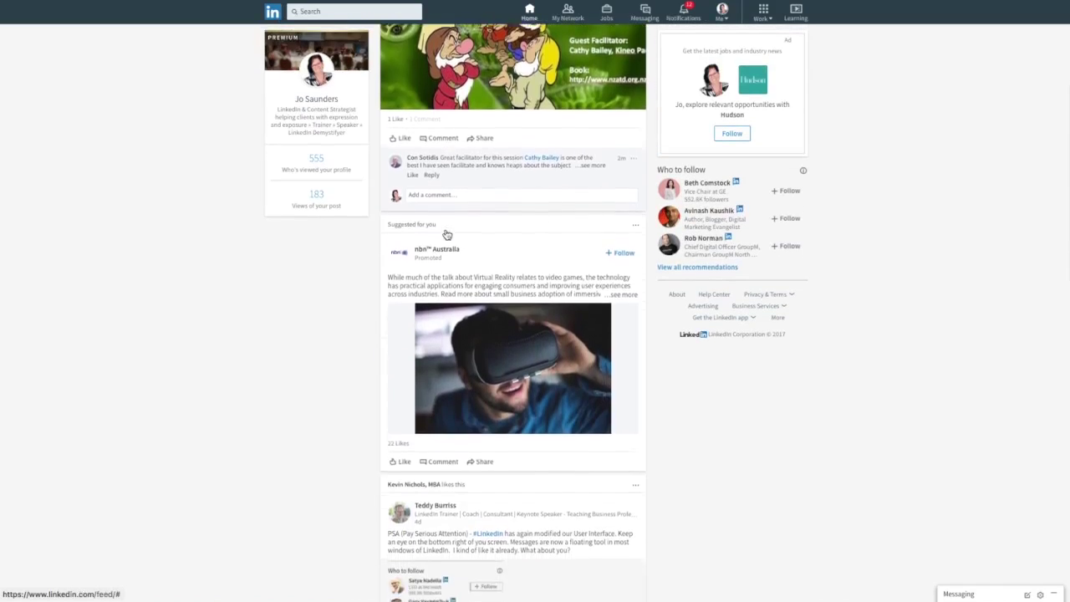
scroll(447, 234, "down", 3)
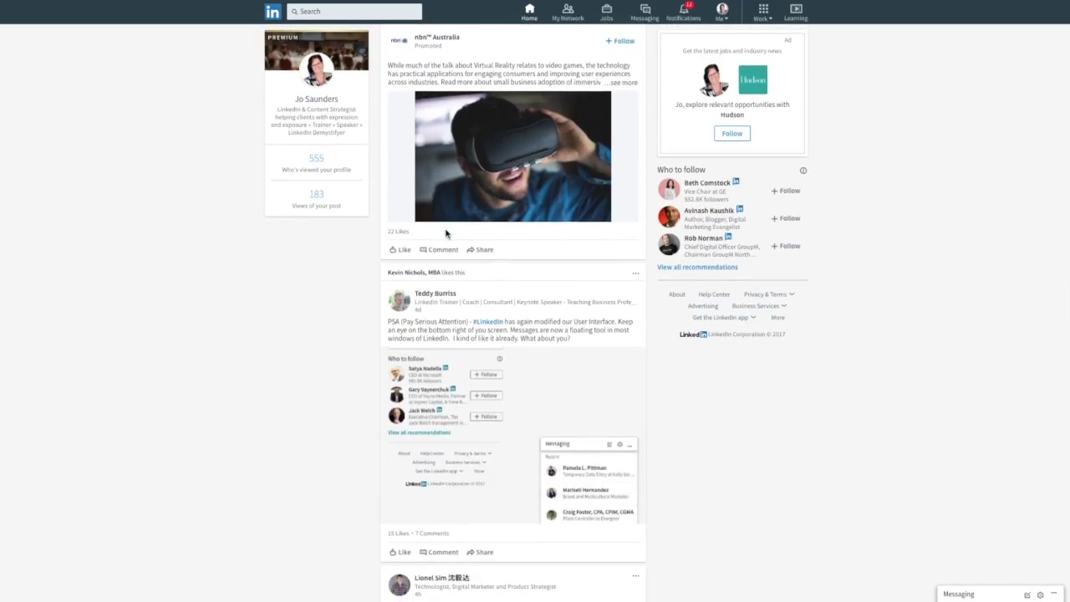
scroll(445, 233, "down", 1)
scroll(446, 234, "down", 1)
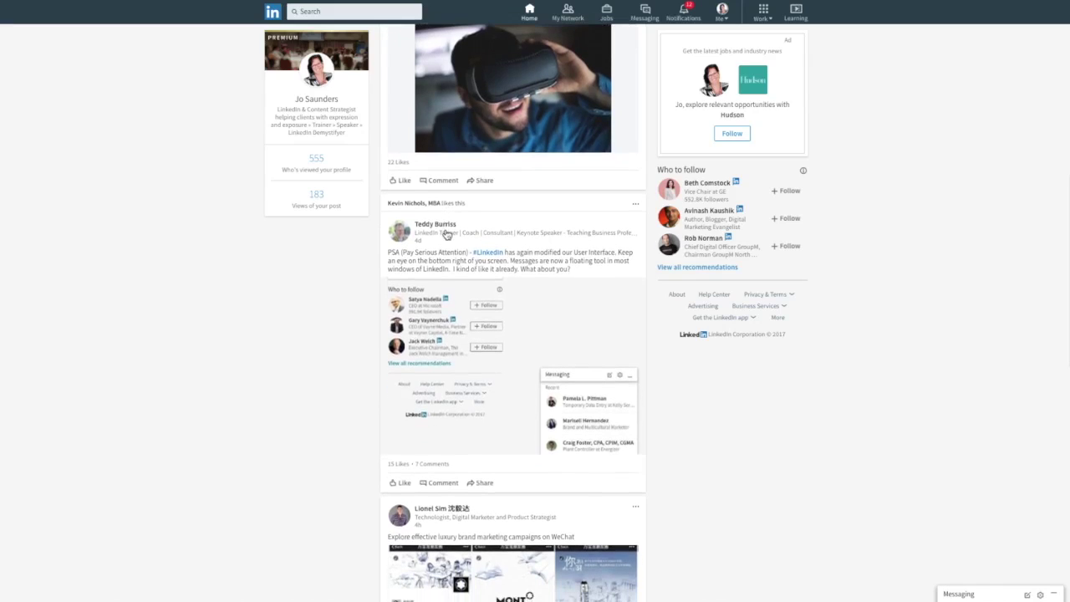
scroll(446, 234, "down", 2)
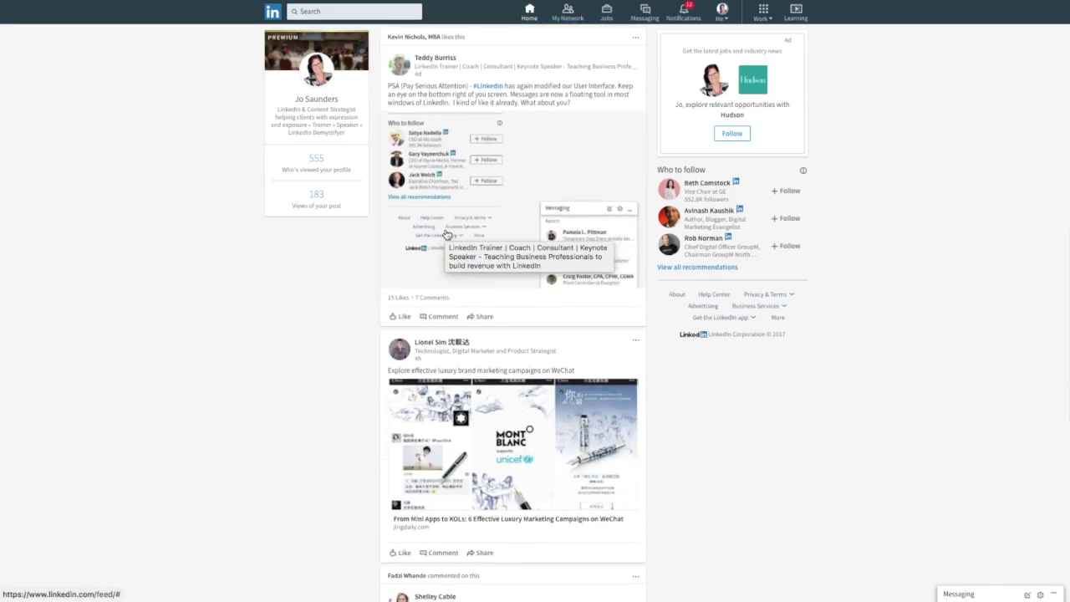
scroll(448, 235, "down", 5)
scroll(446, 233, "down", 4)
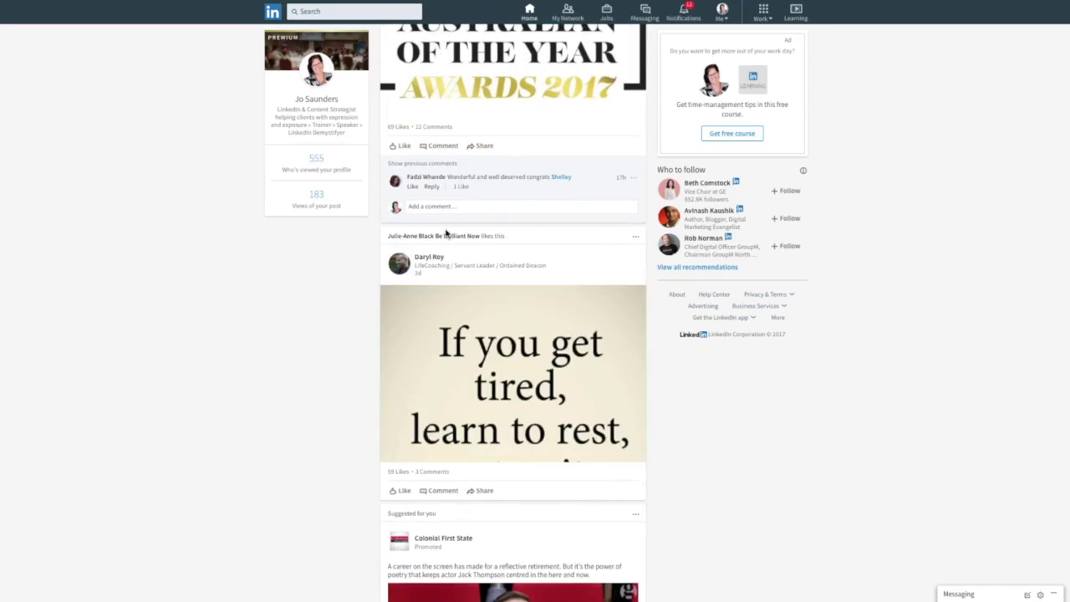
scroll(446, 234, "down", 5)
scroll(445, 234, "up", 15)
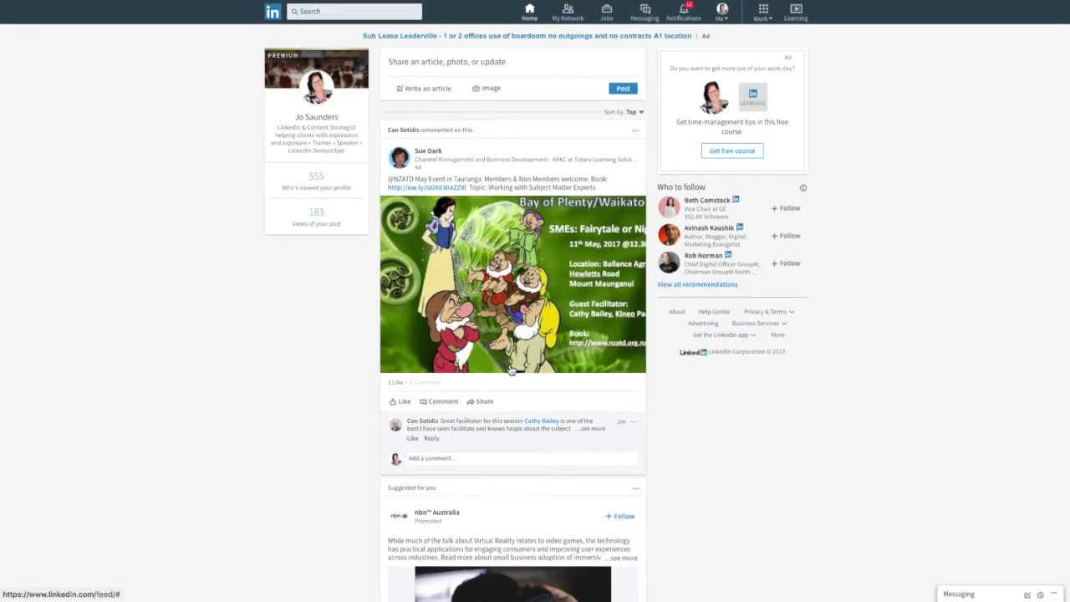
scroll(511, 370, "down", 10)
scroll(511, 370, "down", 10)
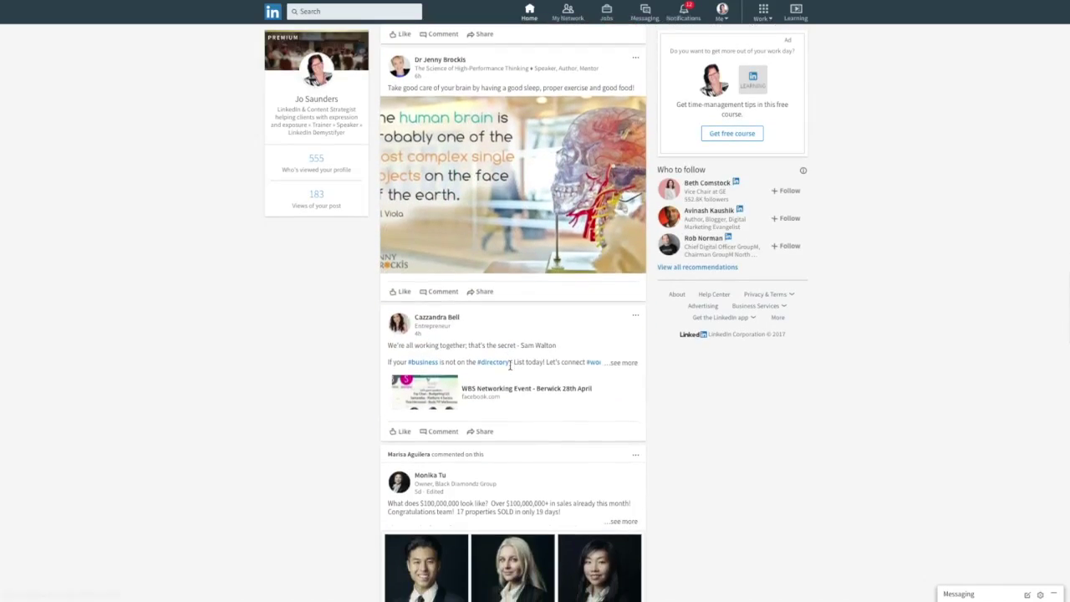
scroll(510, 366, "down", 6)
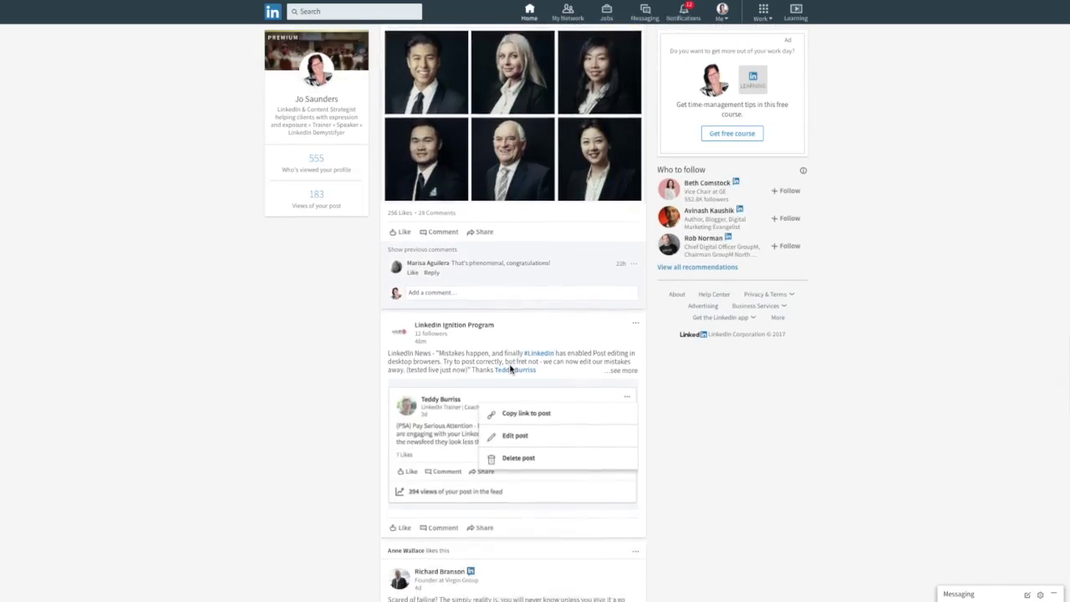
scroll(510, 368, "down", 10)
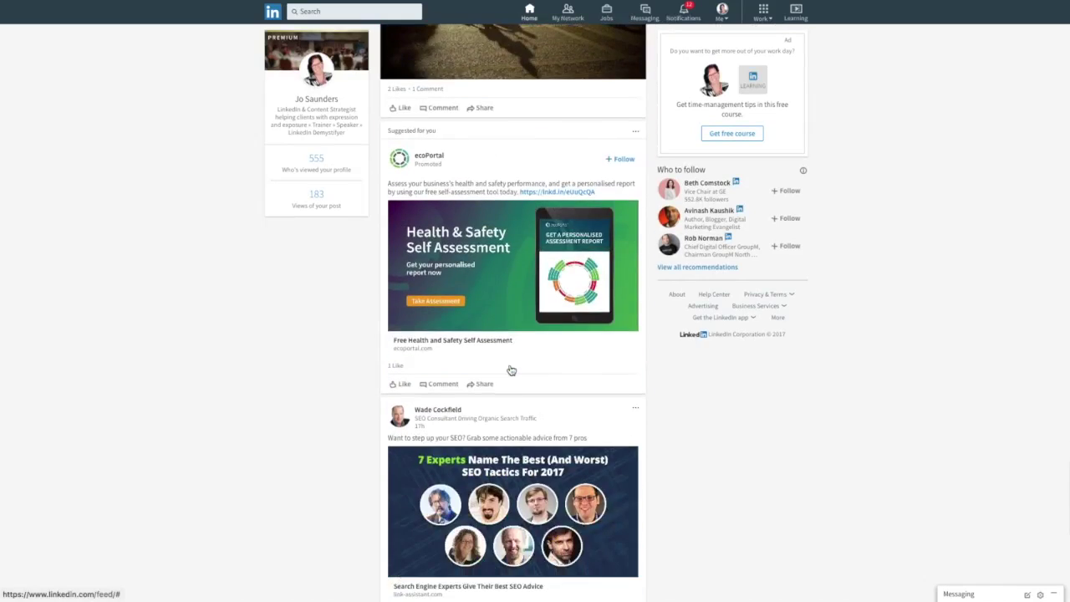
scroll(511, 370, "down", 8)
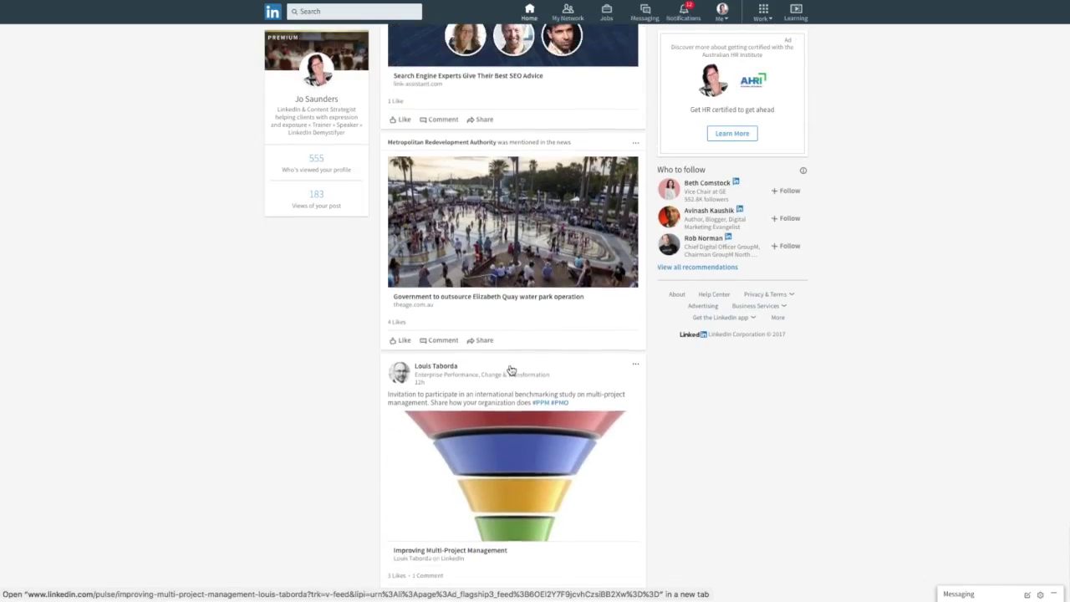
scroll(511, 369, "down", 3)
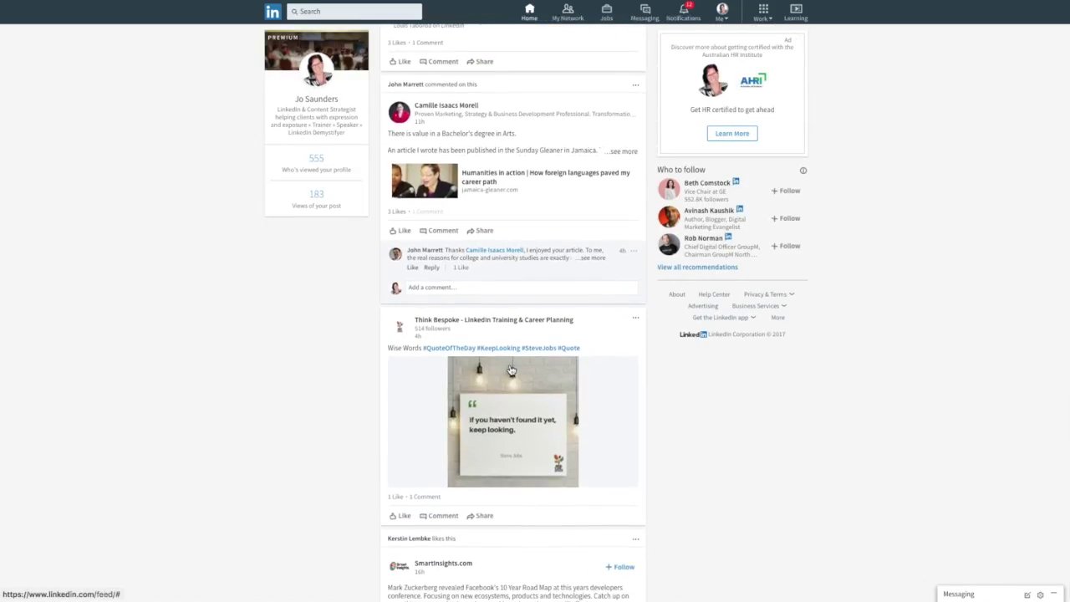
scroll(511, 370, "down", 4)
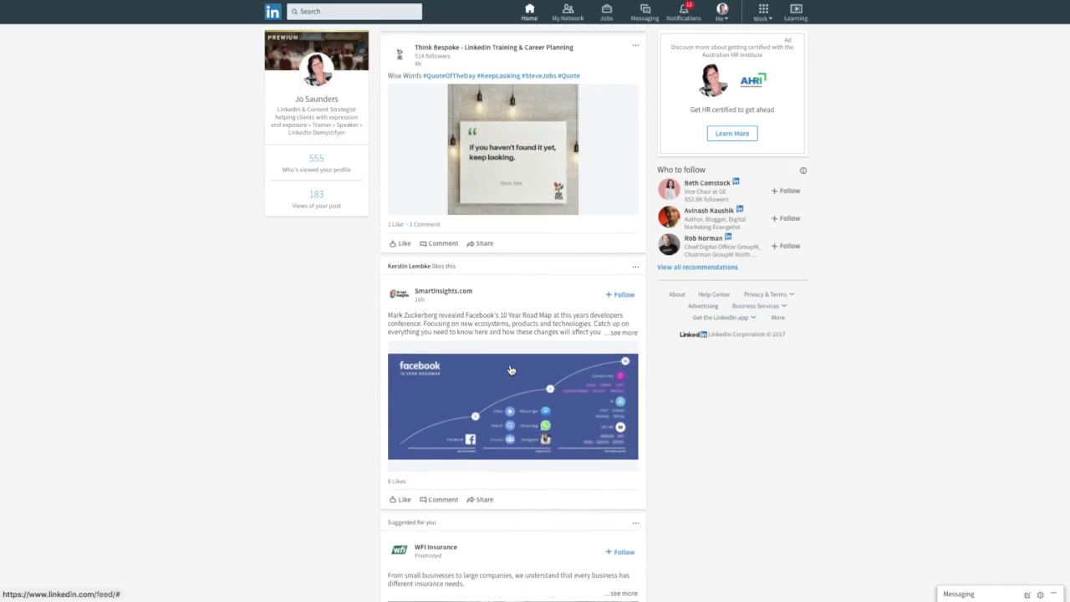
scroll(511, 370, "down", 6)
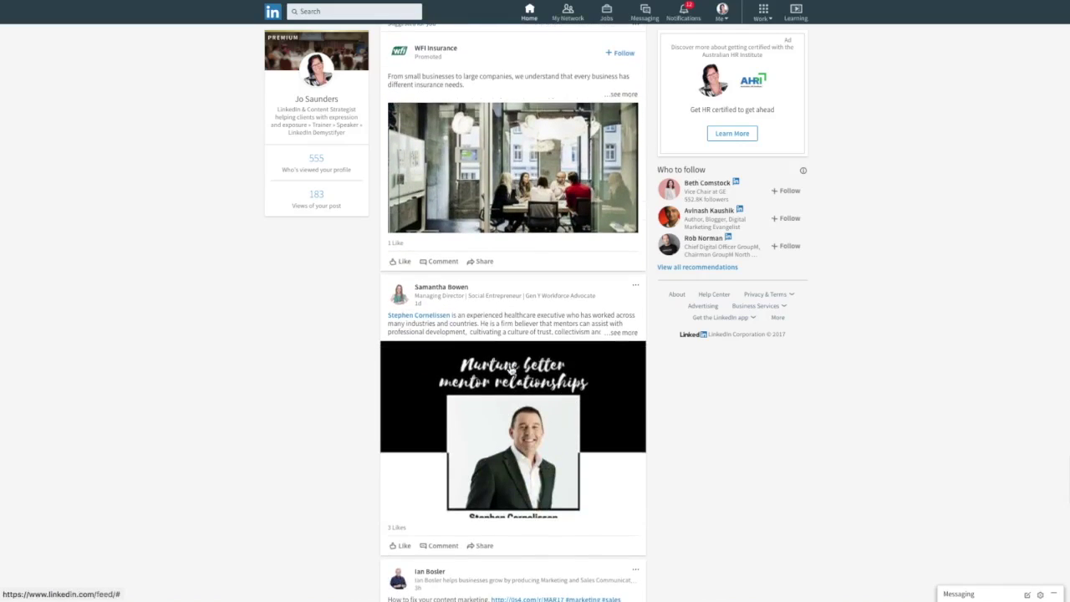
scroll(510, 371, "up", 20)
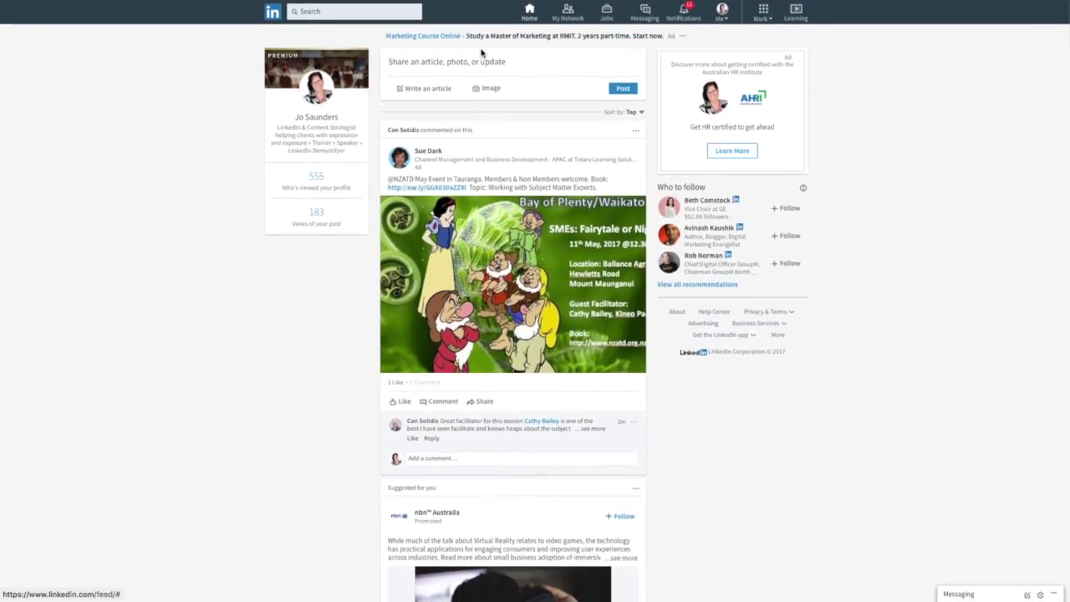
Search for the first-degree connection who is an SEO & Blog Copywriter and open the full activity list from the member's profile.
left_click(328, 11)
type("Moni")
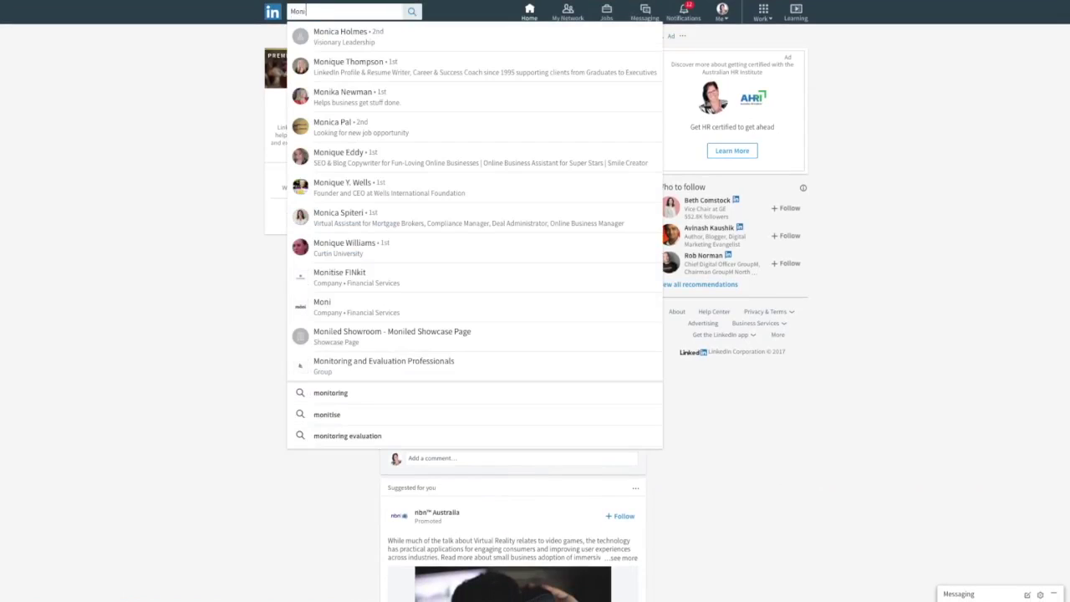
type("que")
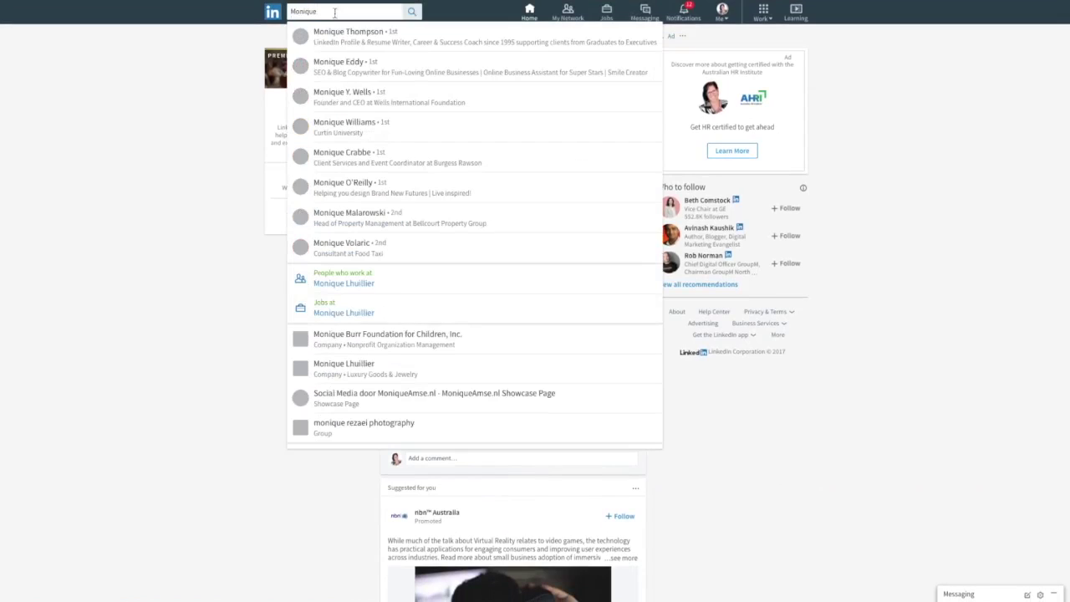
left_click(348, 70)
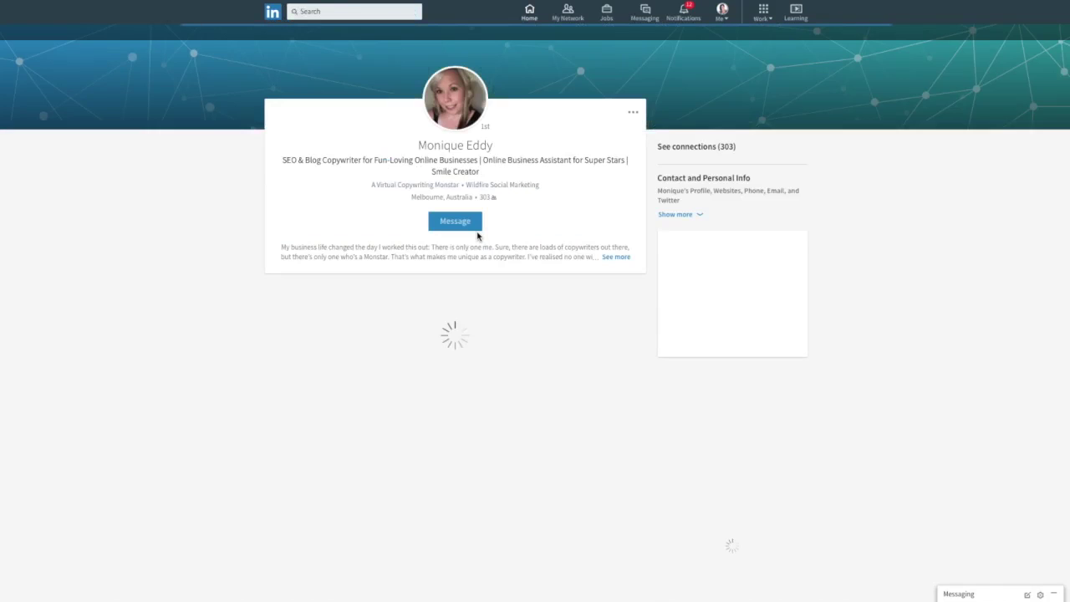
scroll(488, 248, "down", 1)
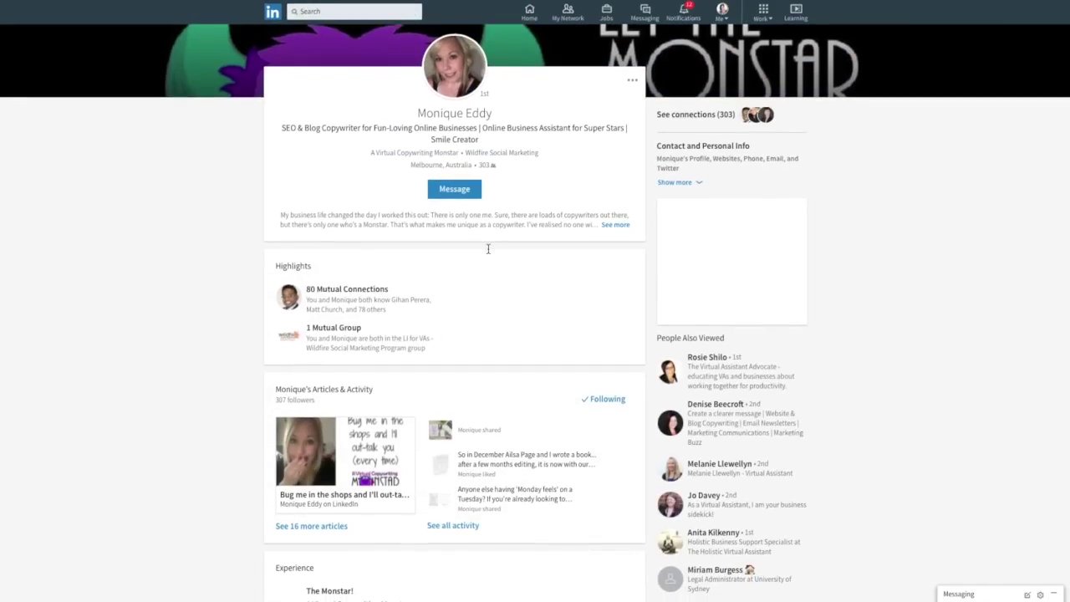
scroll(489, 248, "down", 4)
left_click(452, 382)
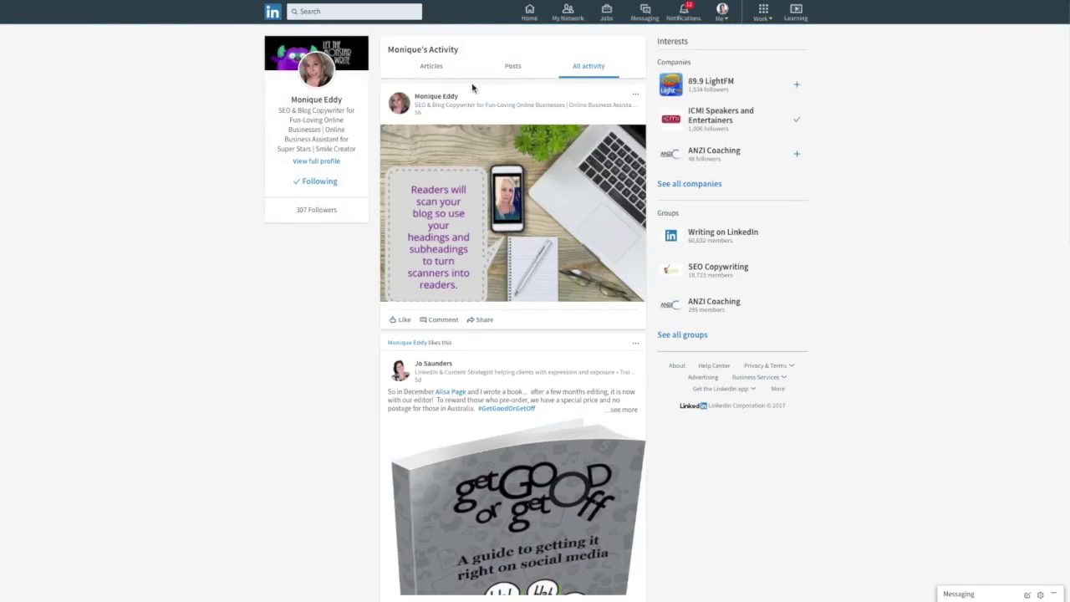
Look through the member's Articles, Posts and All activity listings one after another to compare what each contains.
left_click(437, 69)
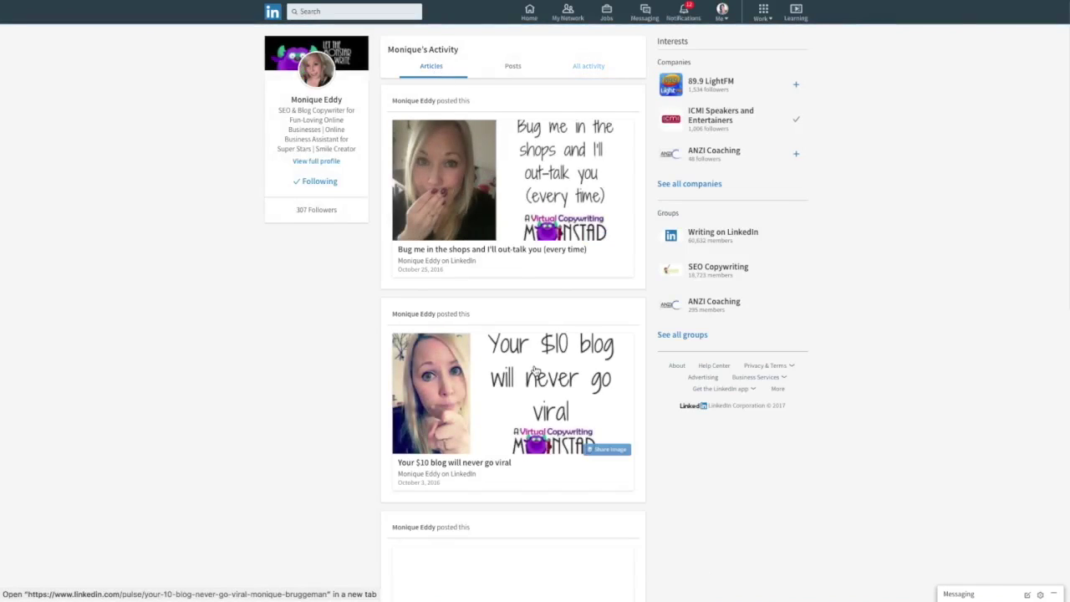
scroll(569, 238, "down", 3)
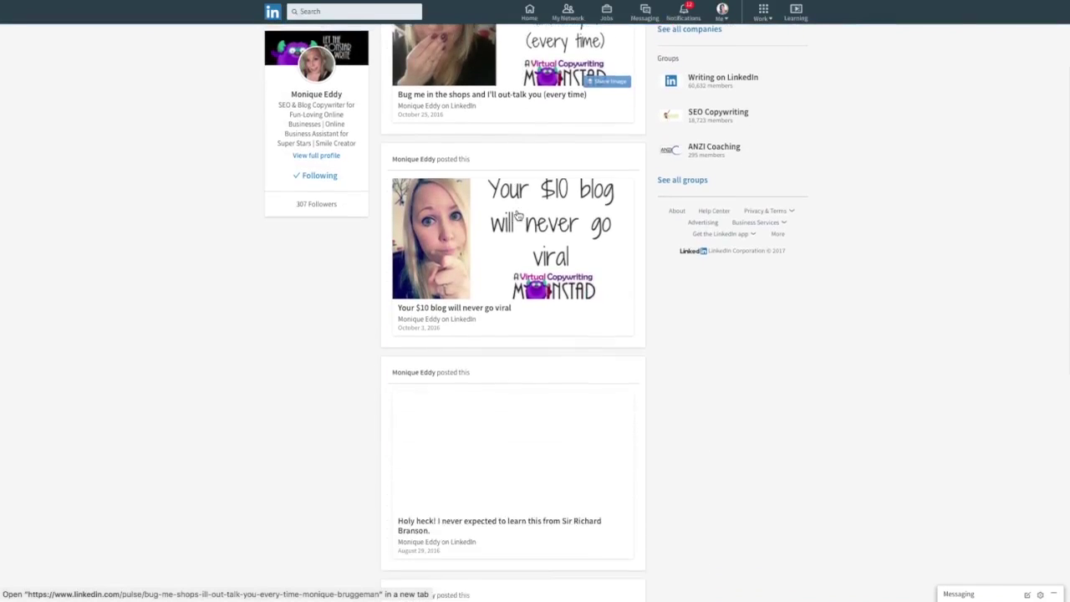
scroll(517, 216, "down", 2)
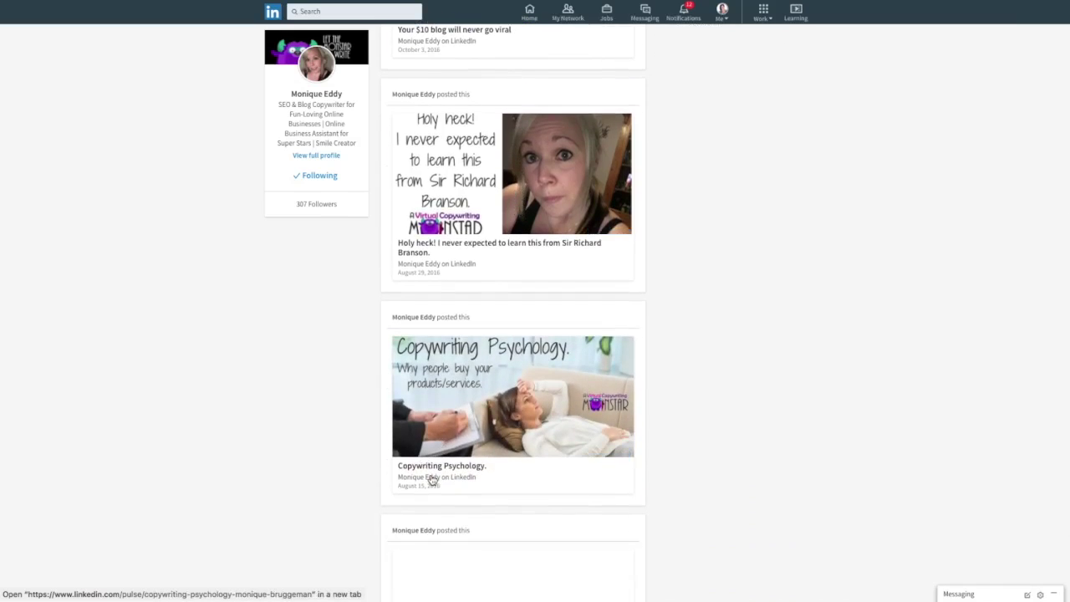
scroll(586, 230, "up", 5)
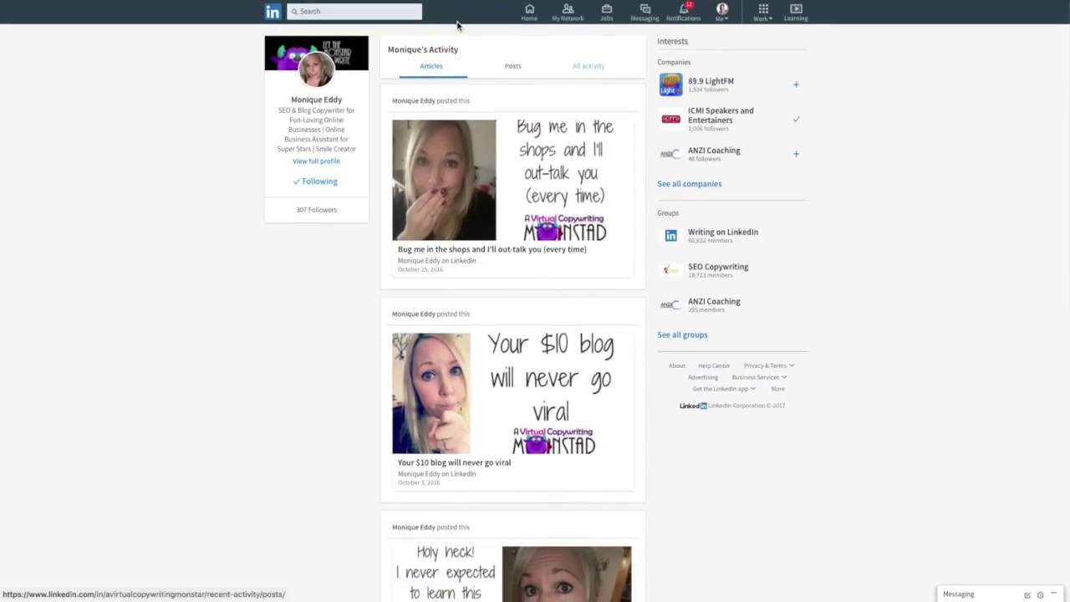
left_click(511, 71)
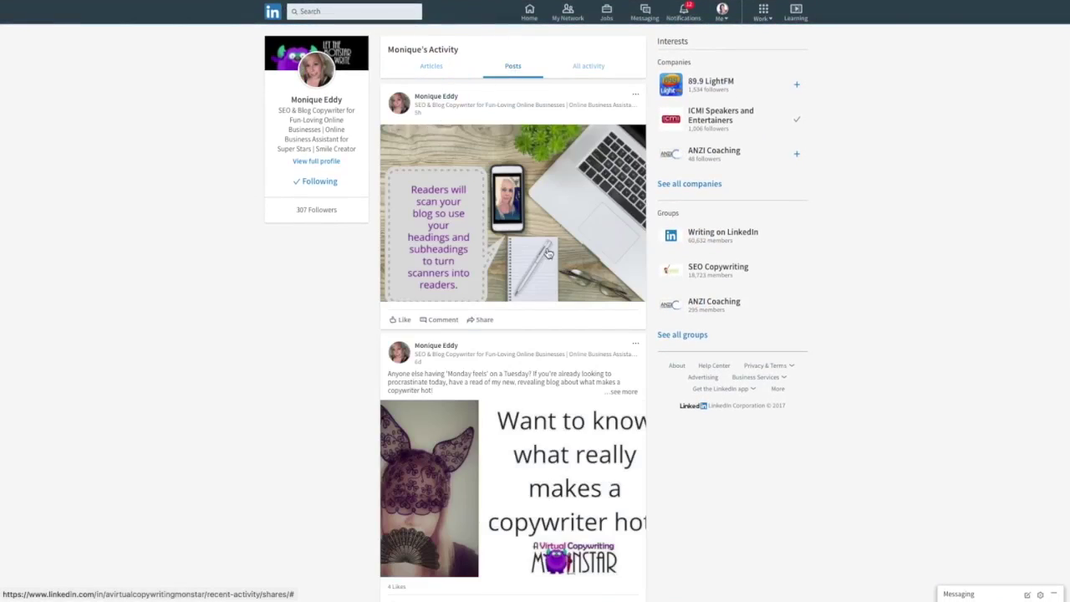
scroll(500, 198, "down", 5)
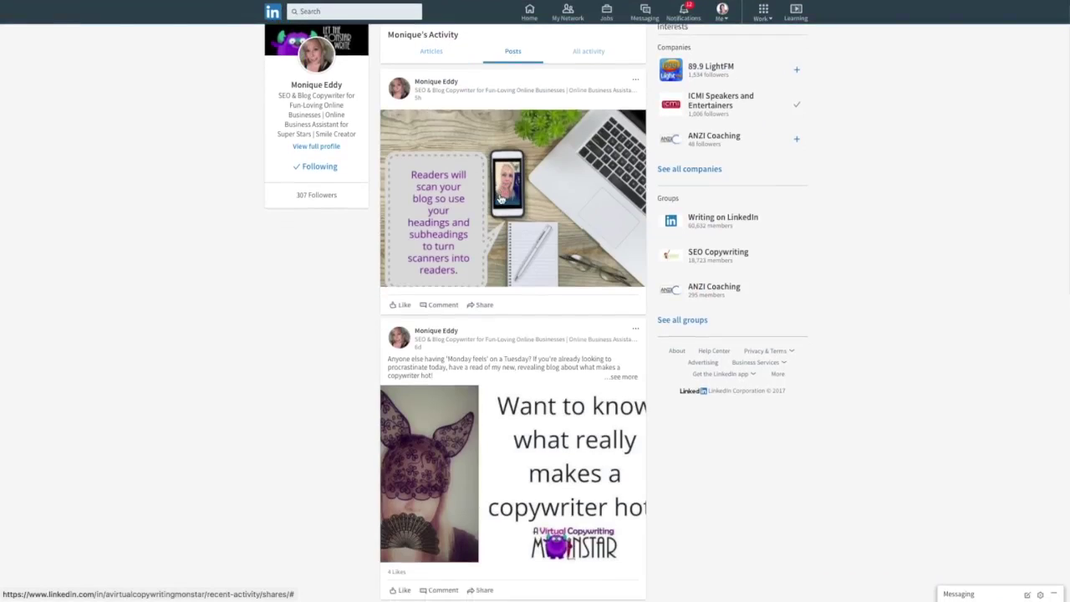
scroll(500, 199, "down", 3)
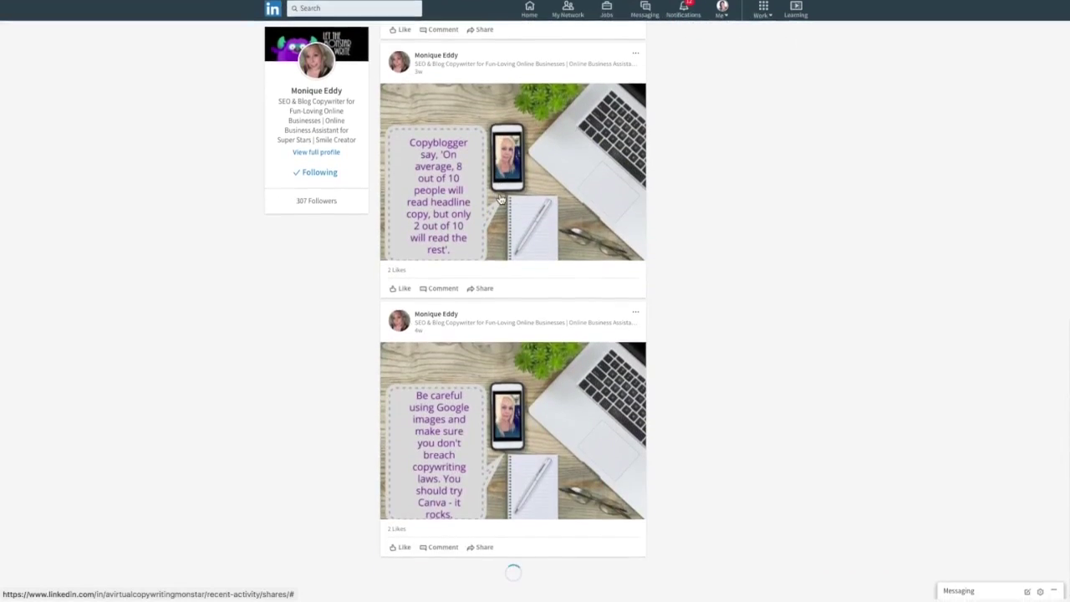
scroll(500, 199, "up", 8)
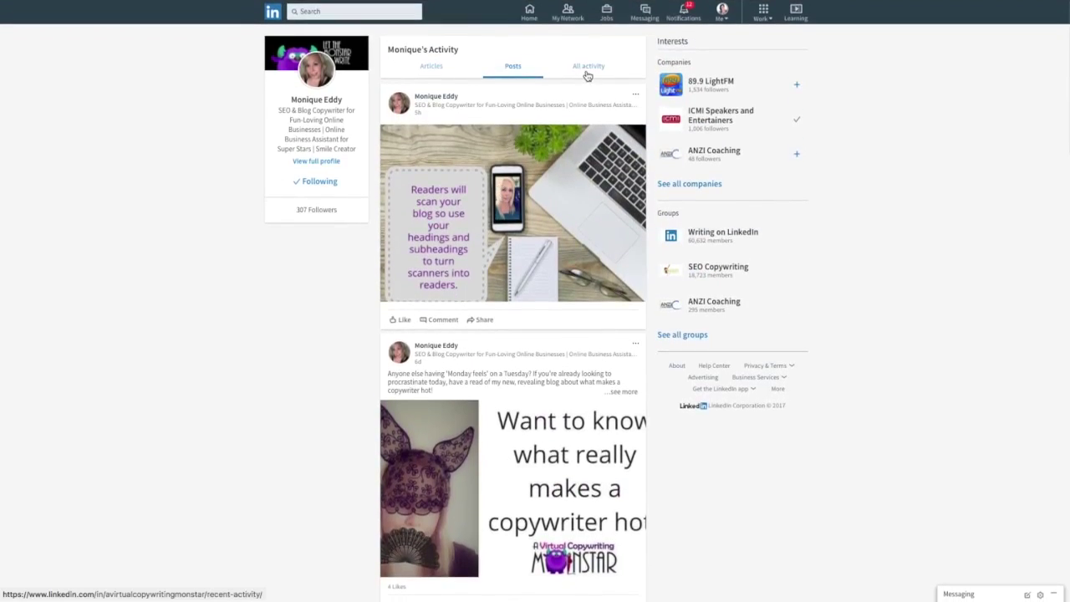
left_click(589, 72)
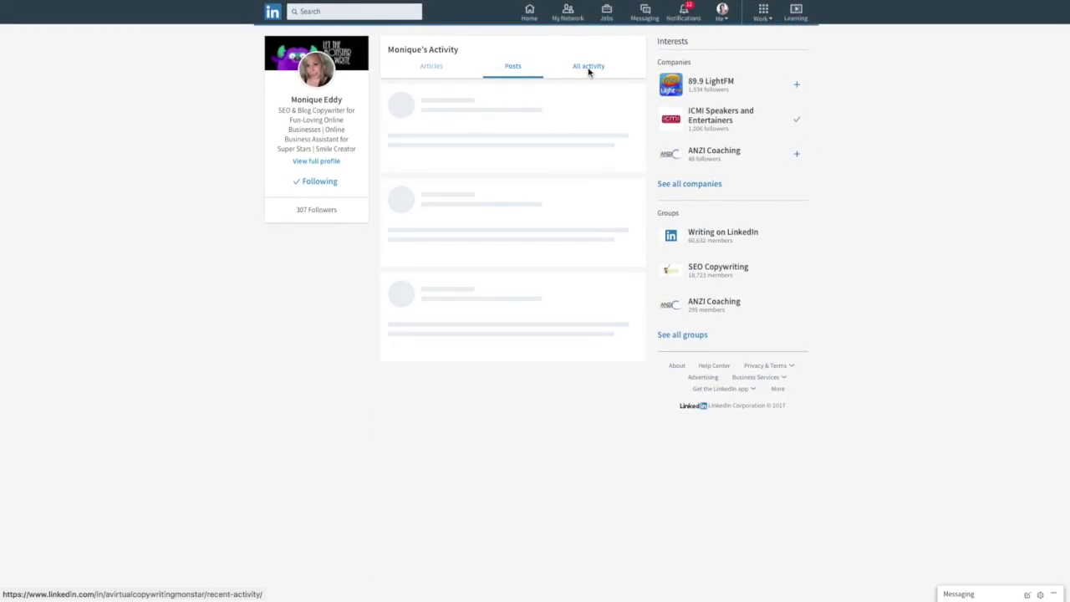
scroll(497, 182, "down", 2)
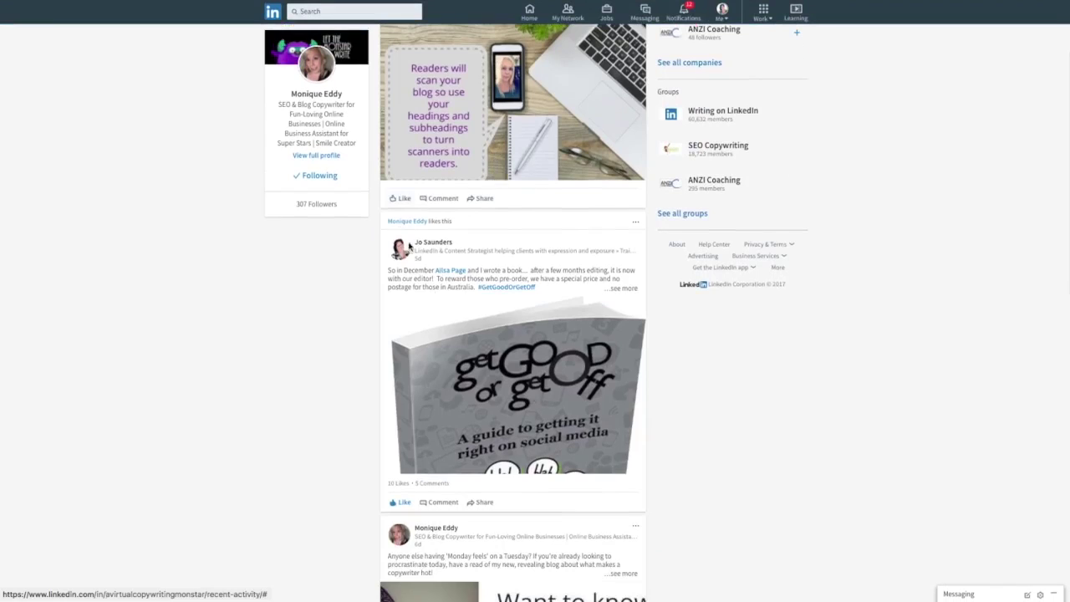
scroll(522, 404, "down", 10)
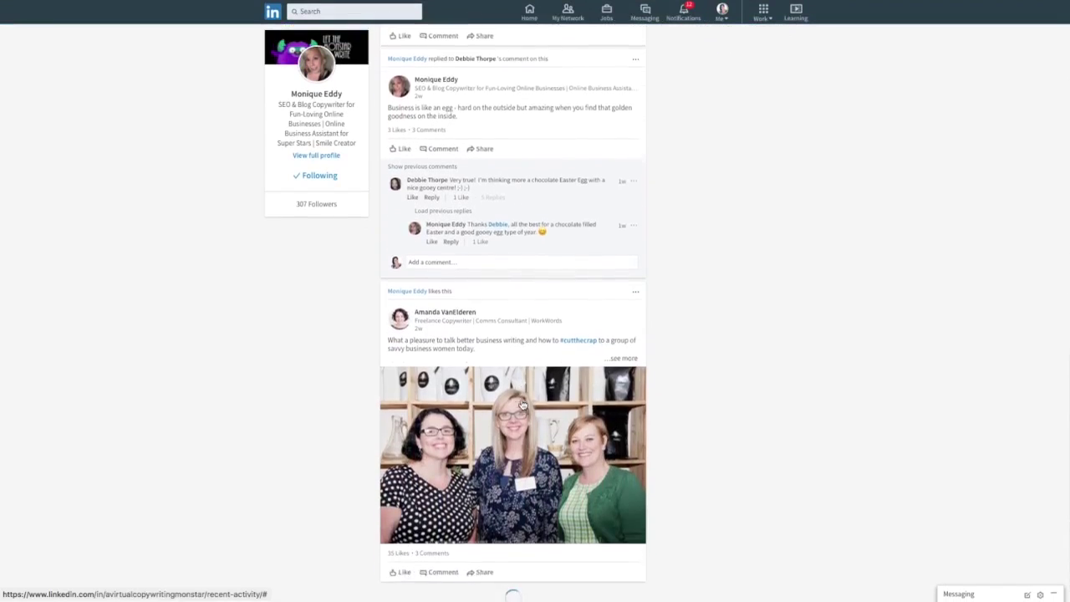
scroll(522, 405, "up", 15)
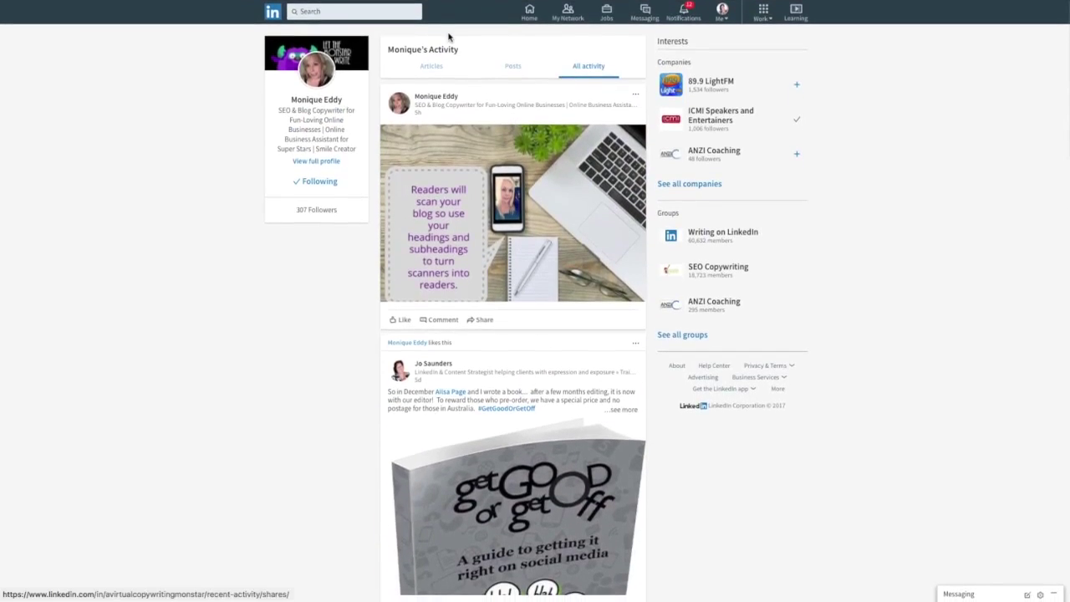
Find the article "The LinkedIn Demystifier Challenged Me. Crap!" among the member's published articles and open it for reading.
left_click(431, 68)
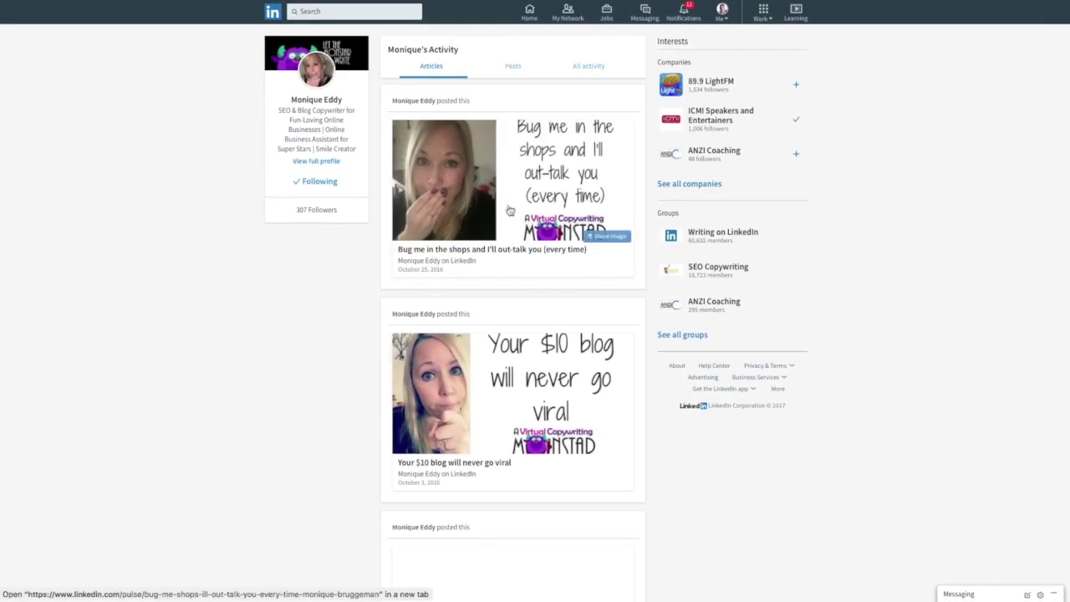
scroll(536, 232, "down", 4)
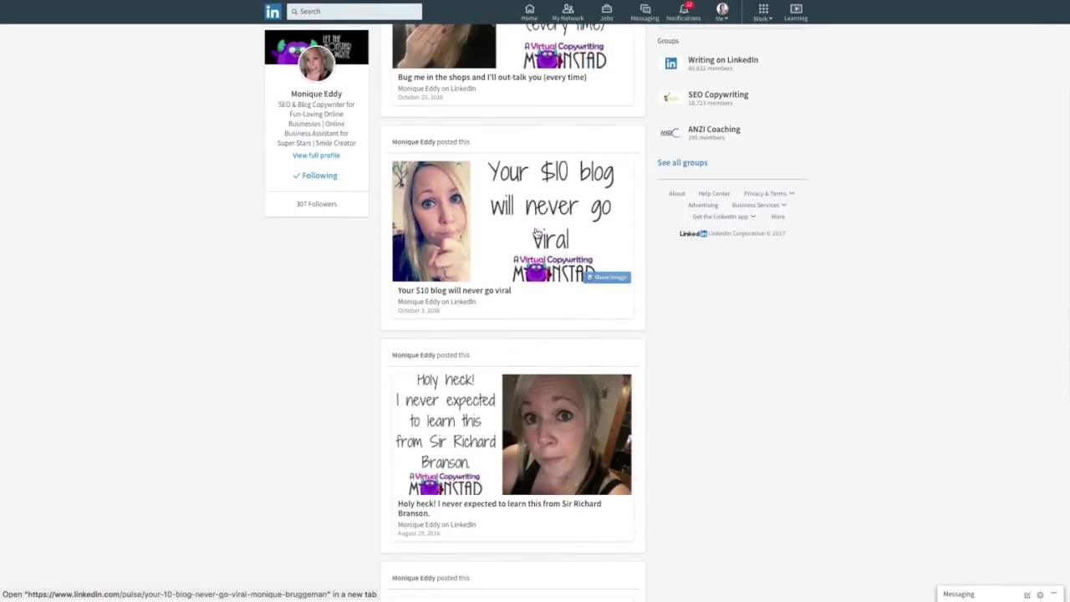
scroll(536, 232, "down", 5)
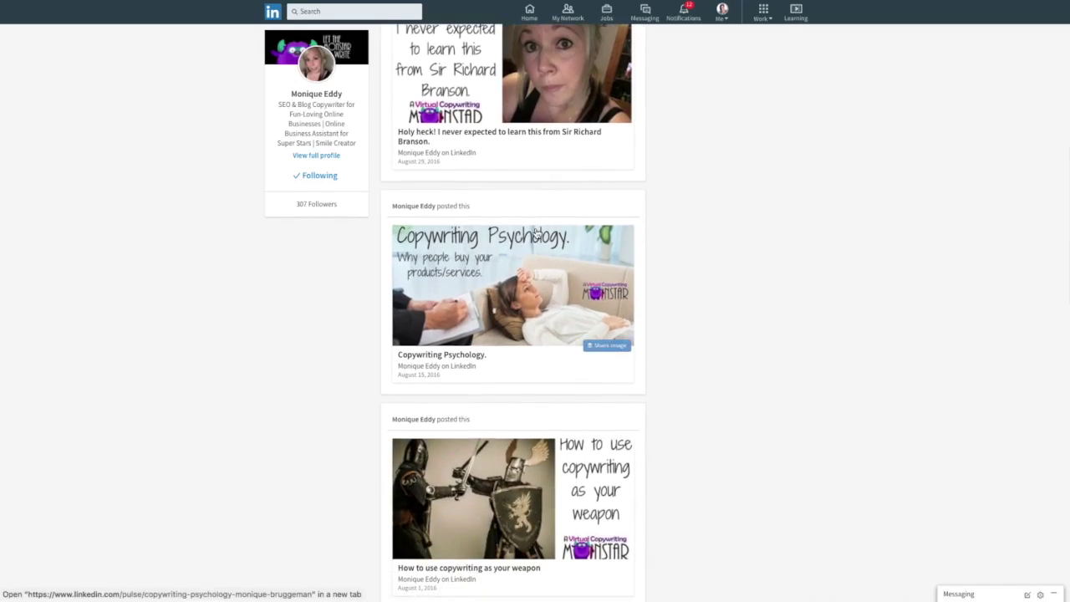
scroll(536, 232, "down", 4)
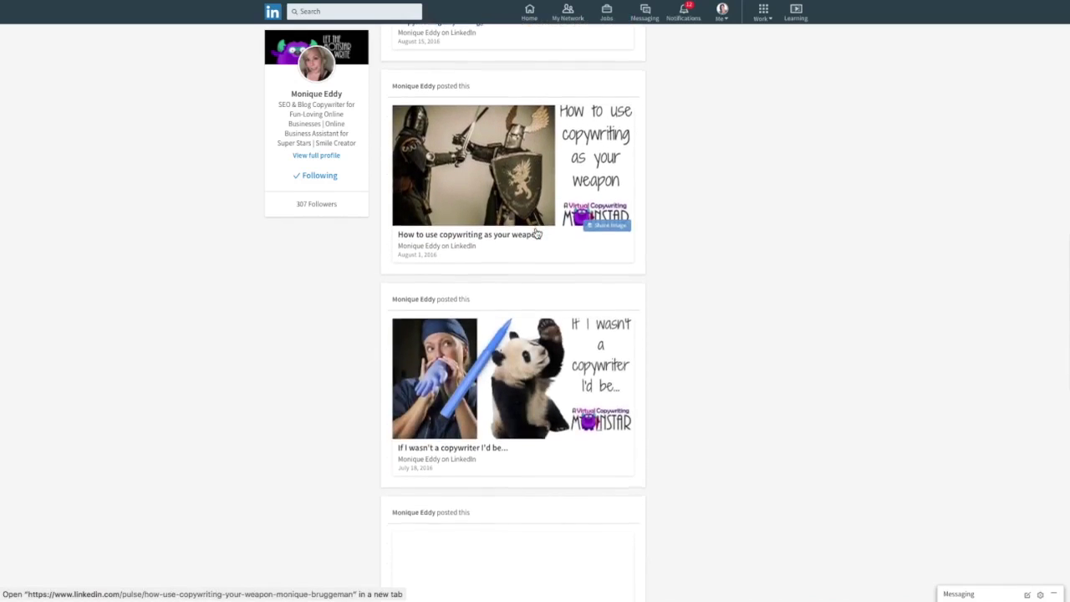
scroll(536, 231, "down", 3)
scroll(537, 233, "down", 4)
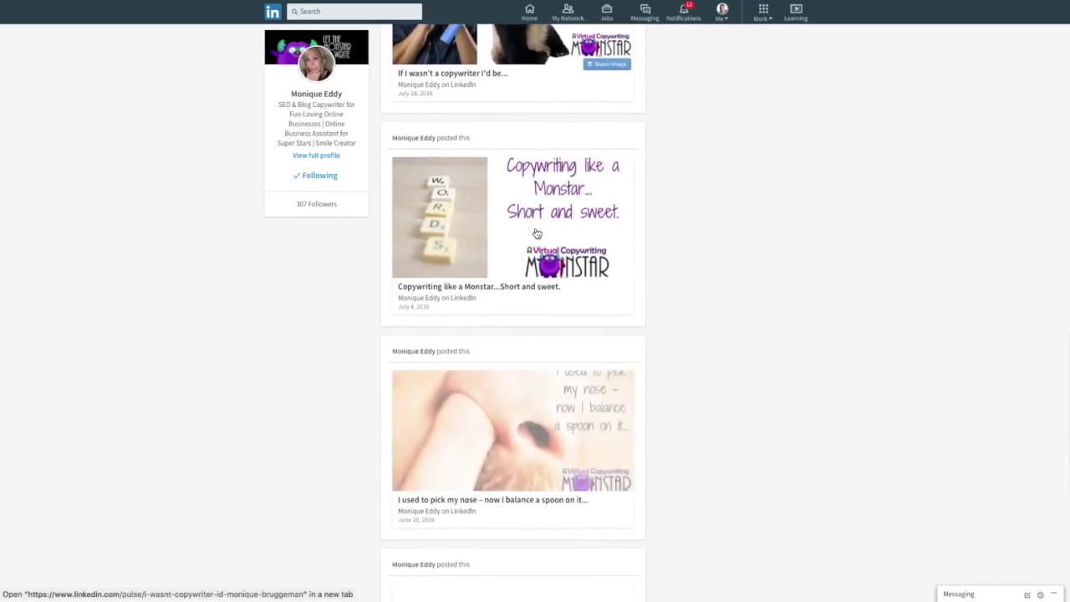
scroll(536, 234, "down", 1)
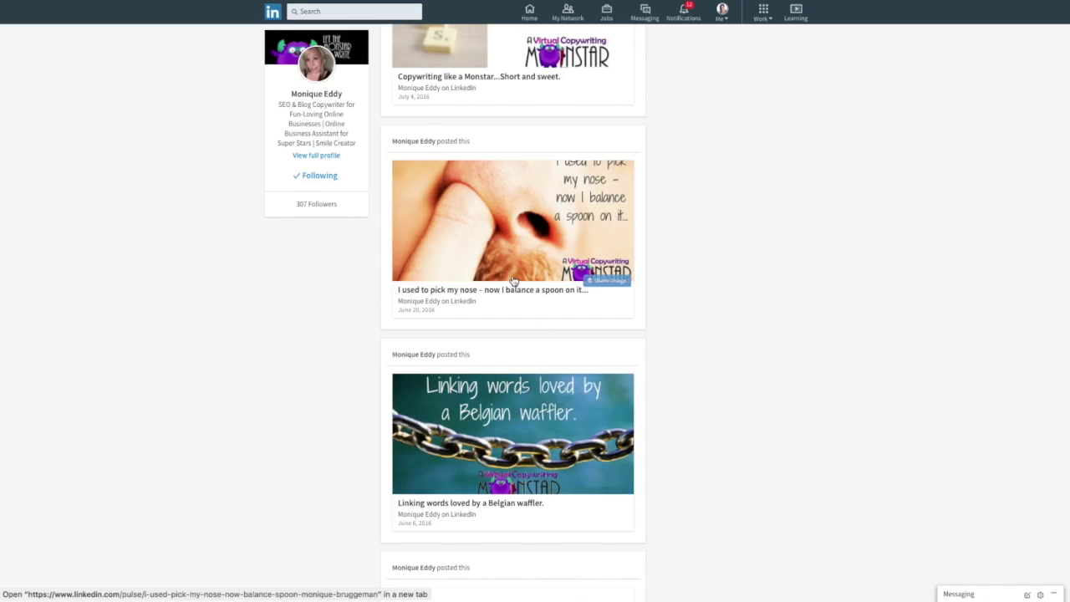
scroll(501, 335, "down", 3)
scroll(444, 145, "up", 1)
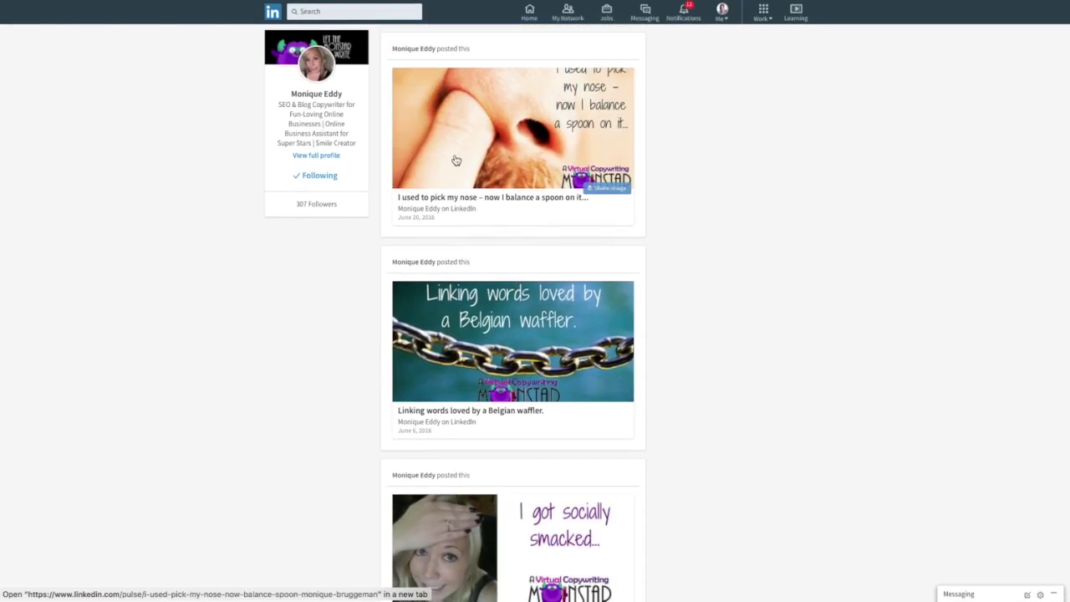
scroll(493, 136, "down", 4)
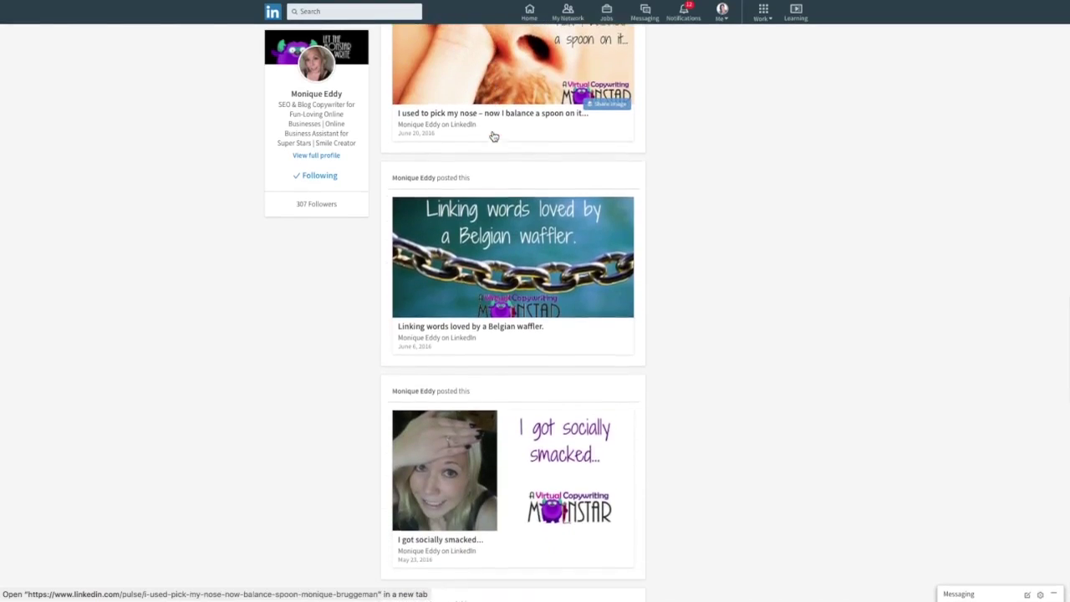
scroll(493, 137, "down", 2)
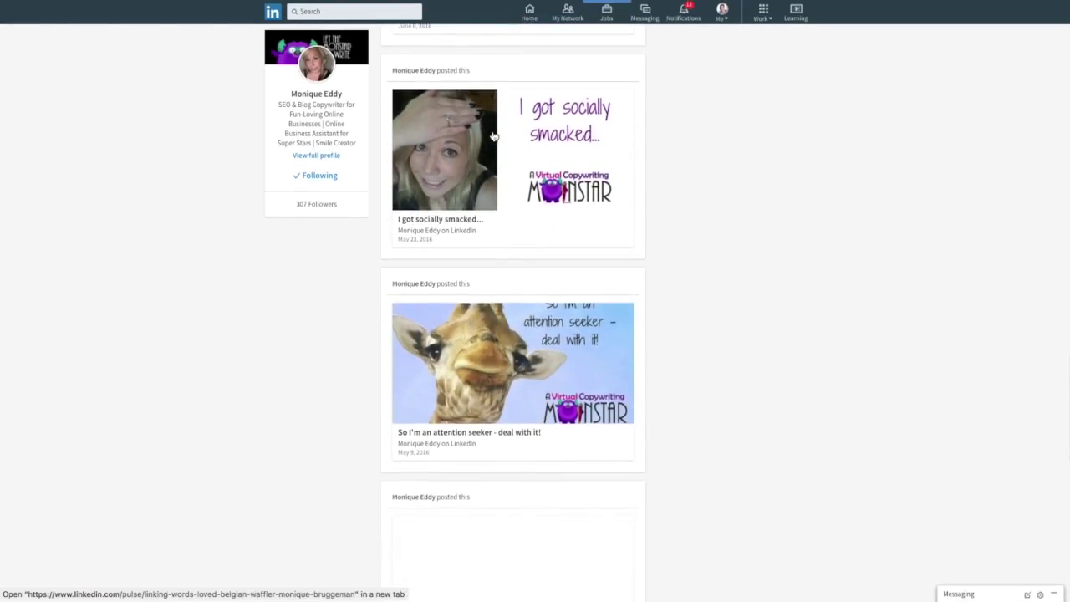
scroll(493, 137, "down", 2)
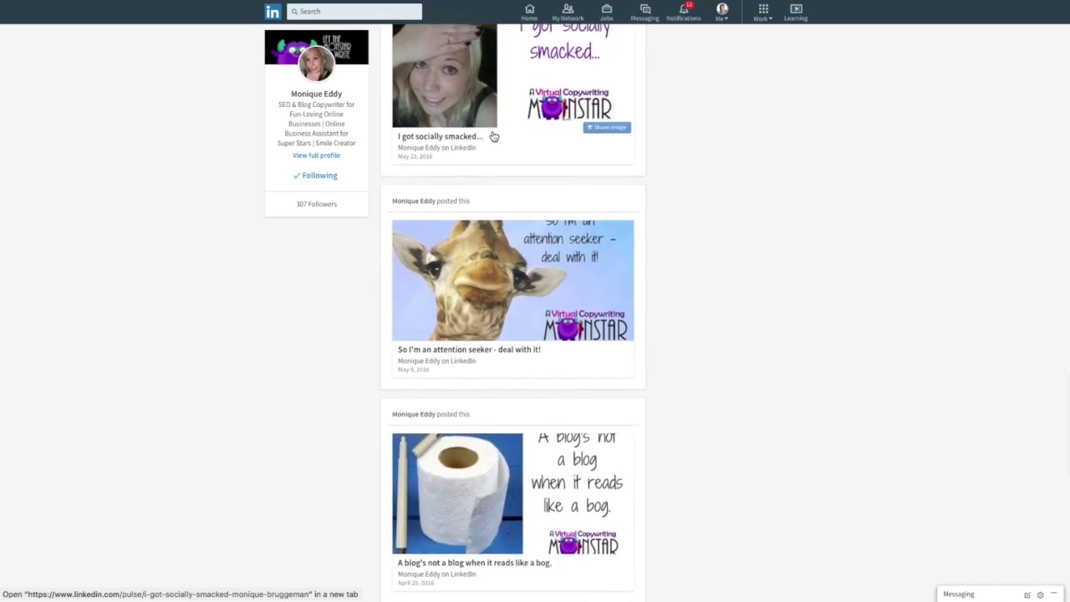
scroll(494, 136, "down", 5)
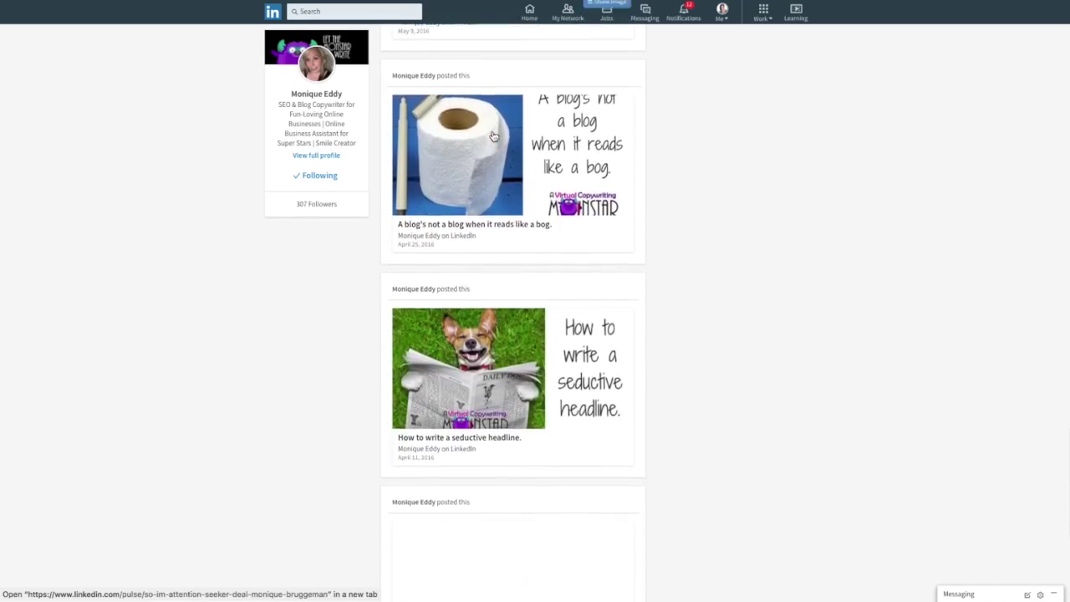
scroll(492, 135, "down", 8)
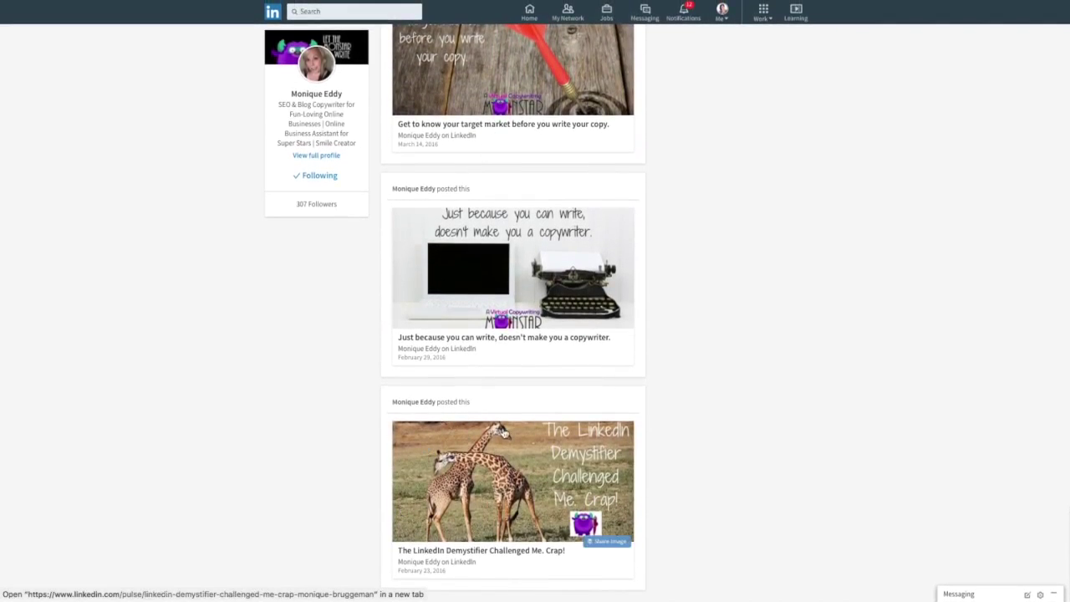
left_click(454, 555)
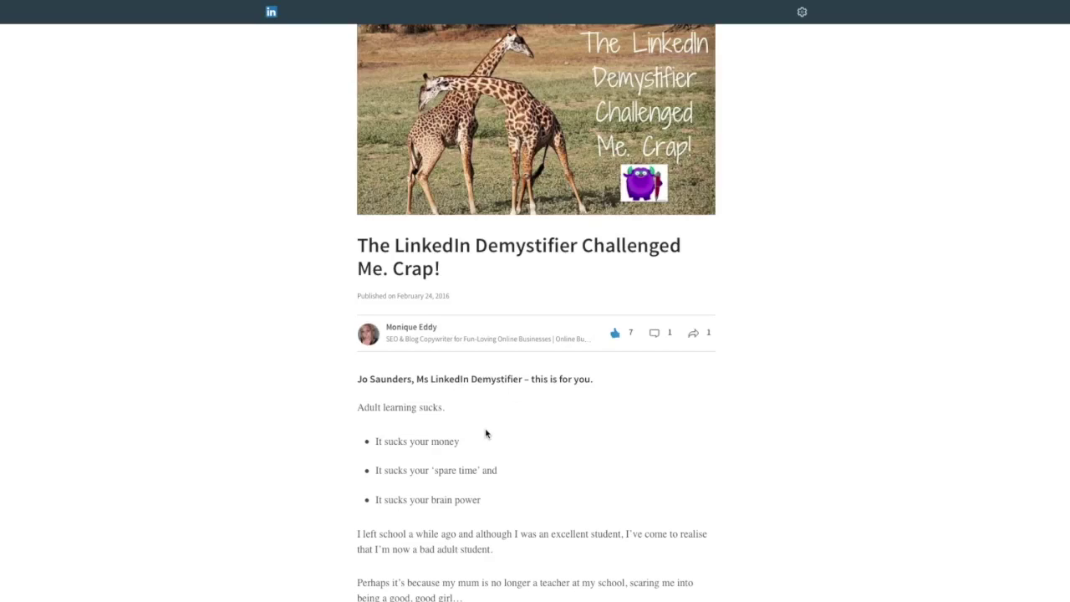
scroll(486, 434, "down", 10)
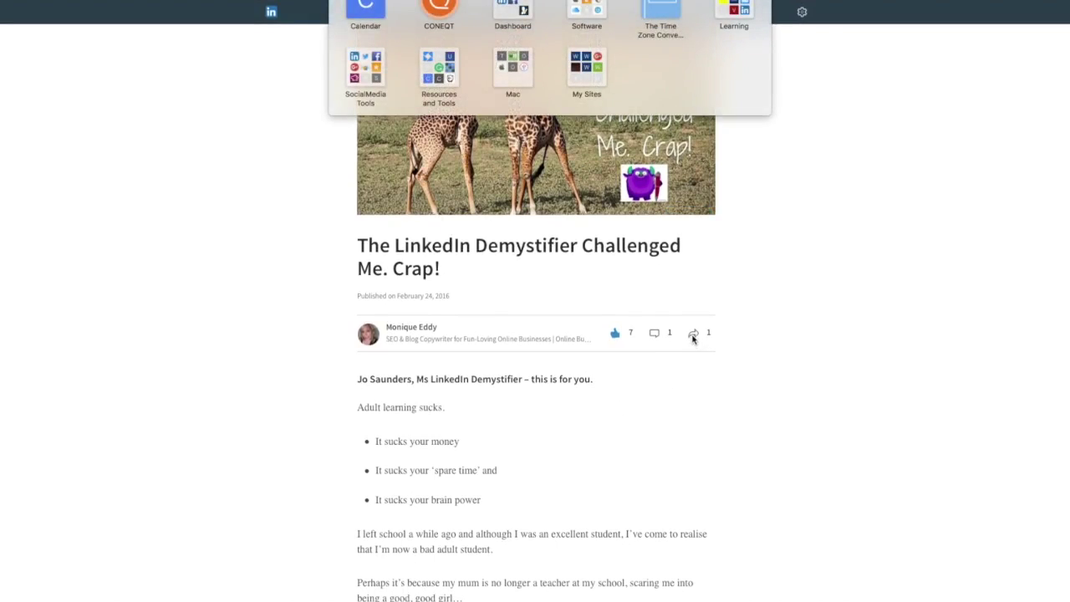
Open the LinkedIn share form for the article and examine its Post to groups options, leaving that option unselected.
left_click(693, 335)
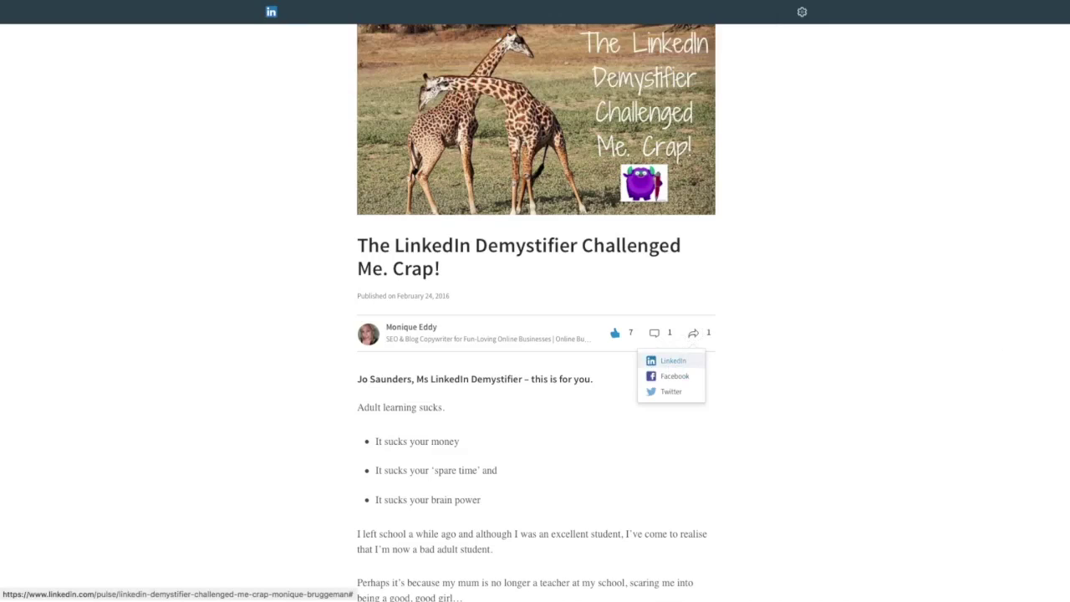
left_click_drag(1069, 124, 600, 244)
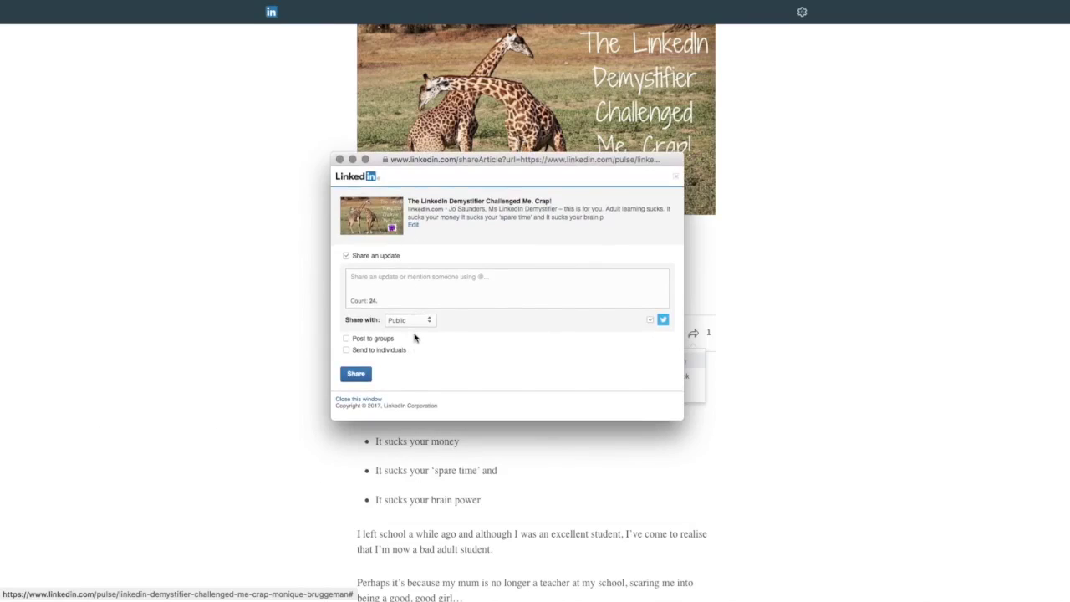
left_click(360, 273)
left_click(346, 338)
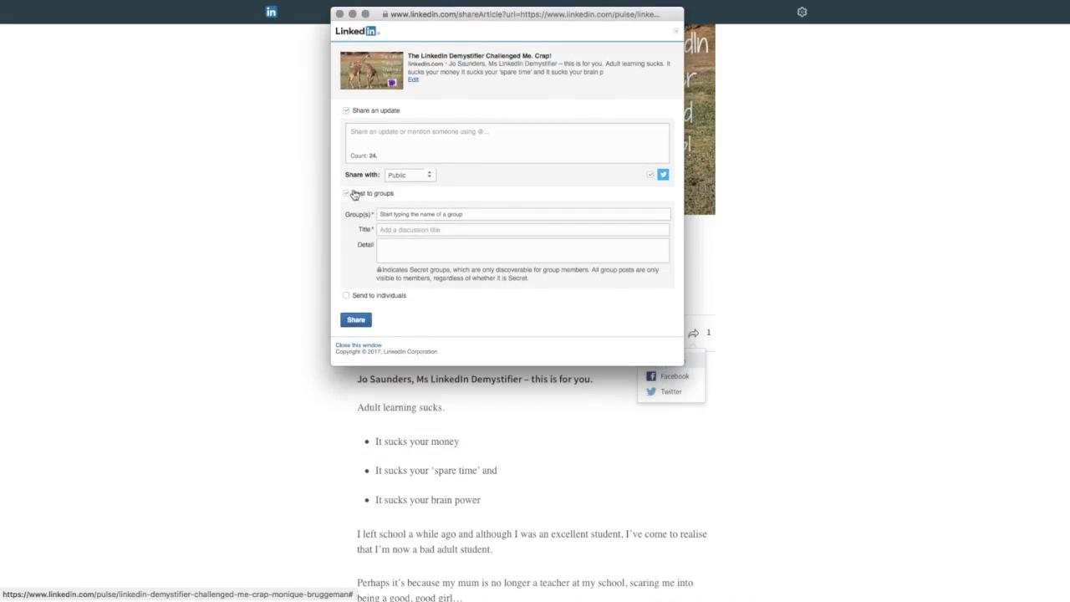
left_click(347, 194)
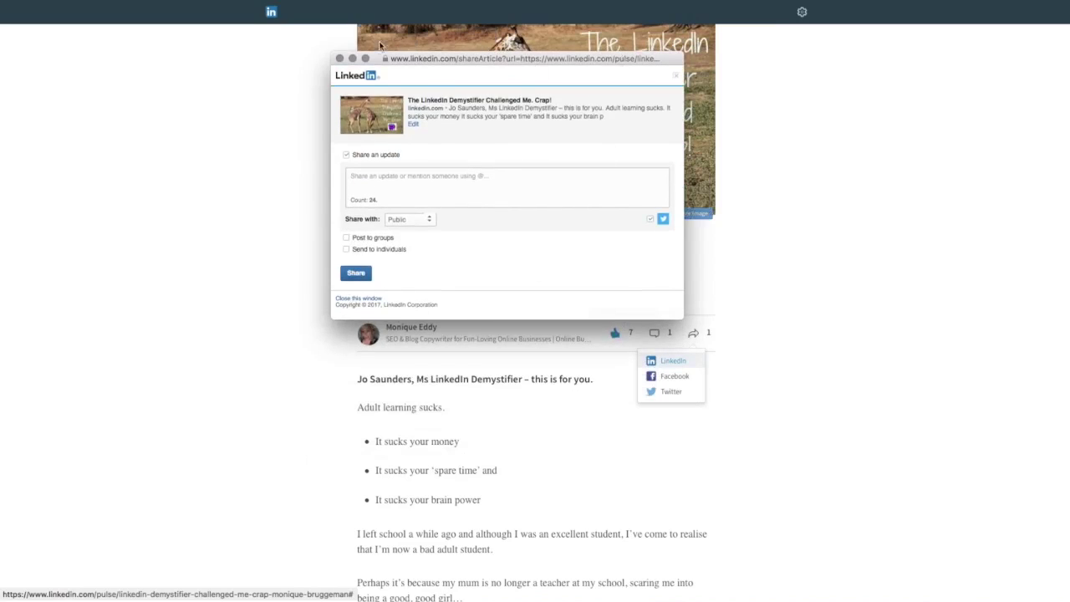
Close the share form and paste the article's web address into a new update on the Wildfire Social Marketing company page.
left_click(339, 59)
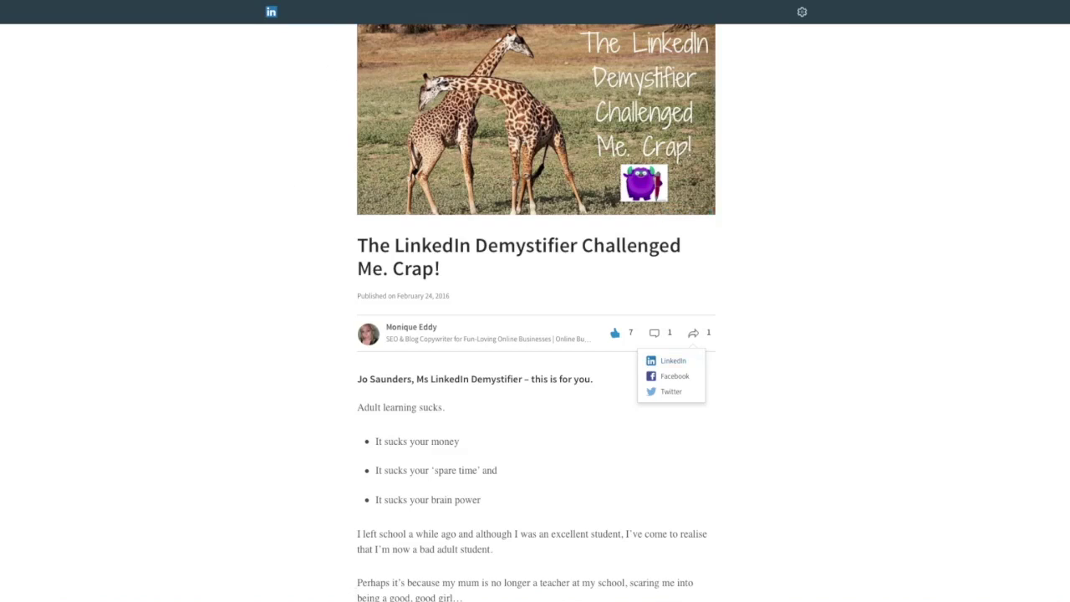
key("super+l")
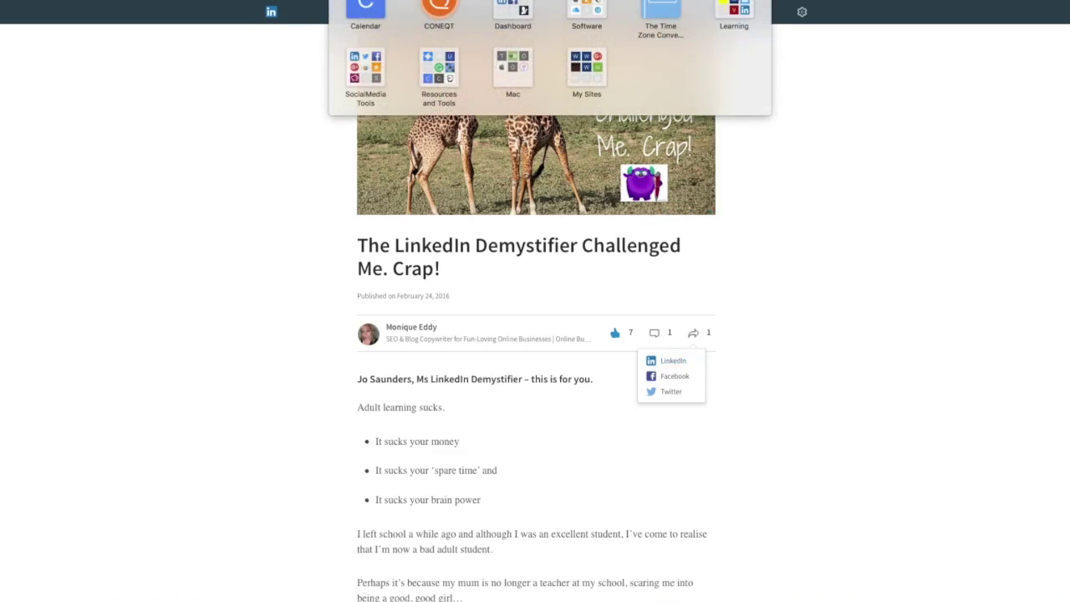
key("Escape")
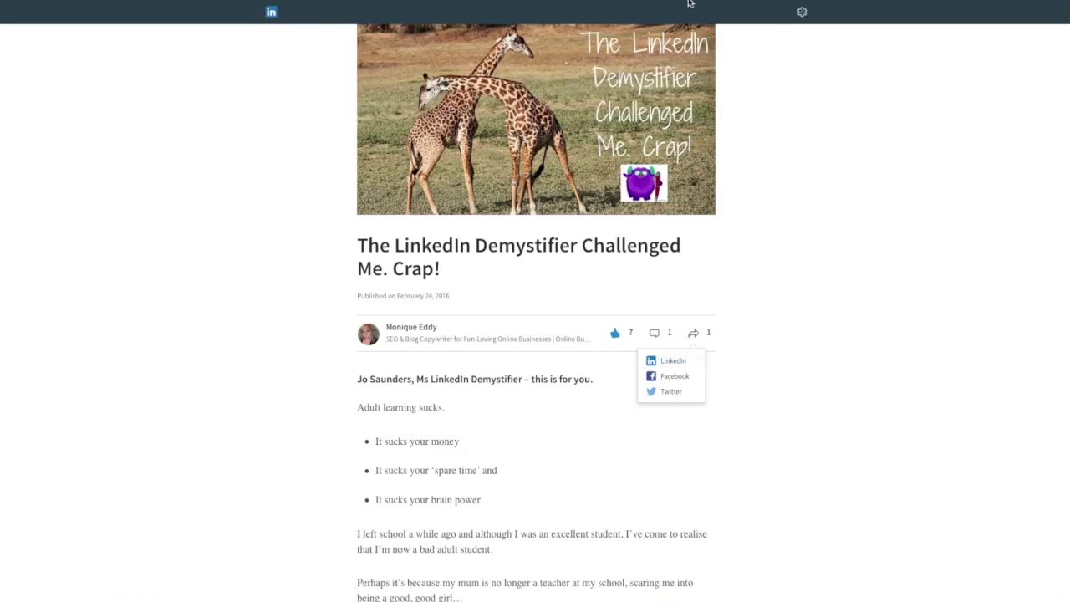
key("ctrl+Tab")
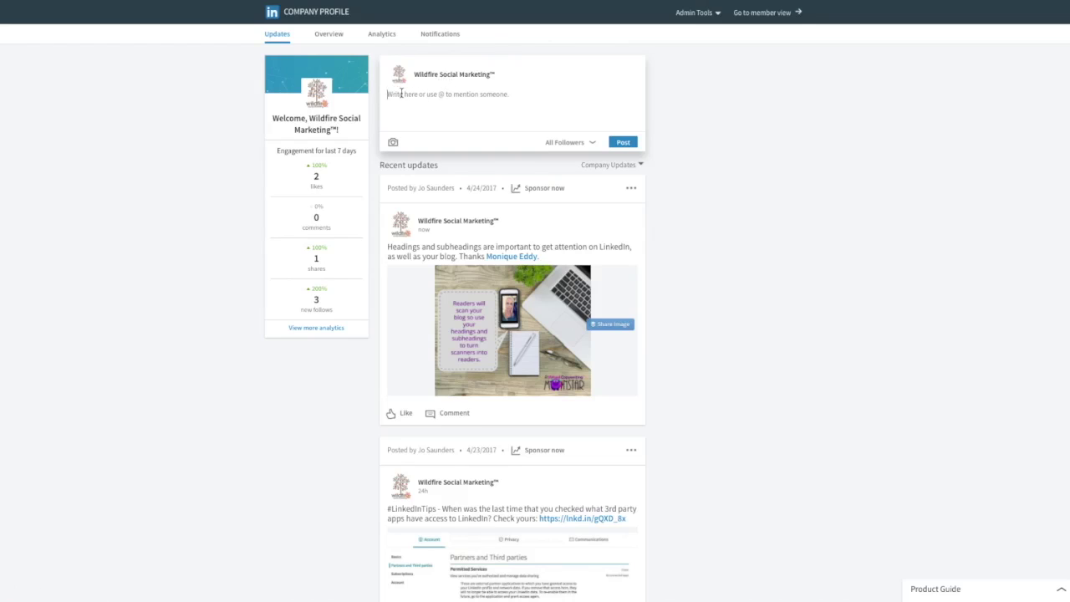
left_click(401, 94)
type("https://www.linkedin.com/pulse/linkedin-demystifier-challenged-me-crap-monique-bruggeman")
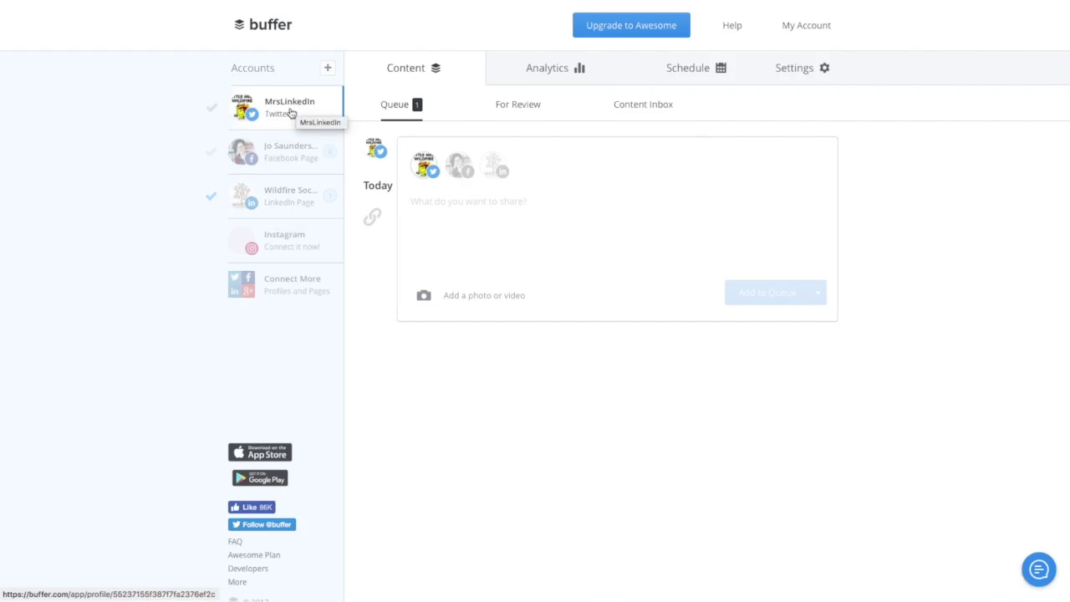
Switch to Buffer and remove the Wildfire Social Marketing LinkedIn page from the connected accounts.
left_click(281, 193)
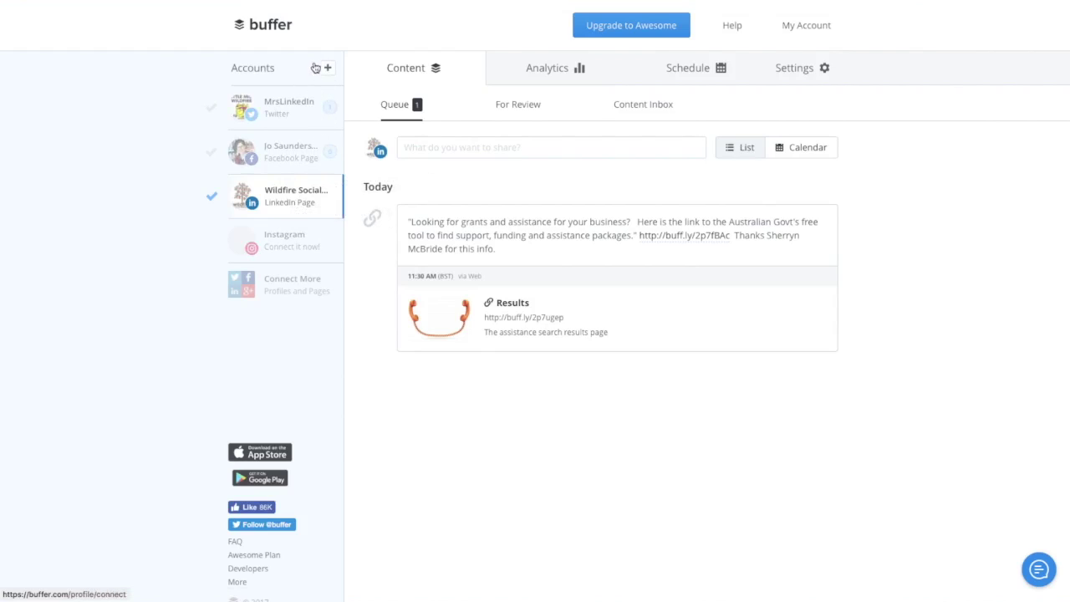
left_click(262, 71)
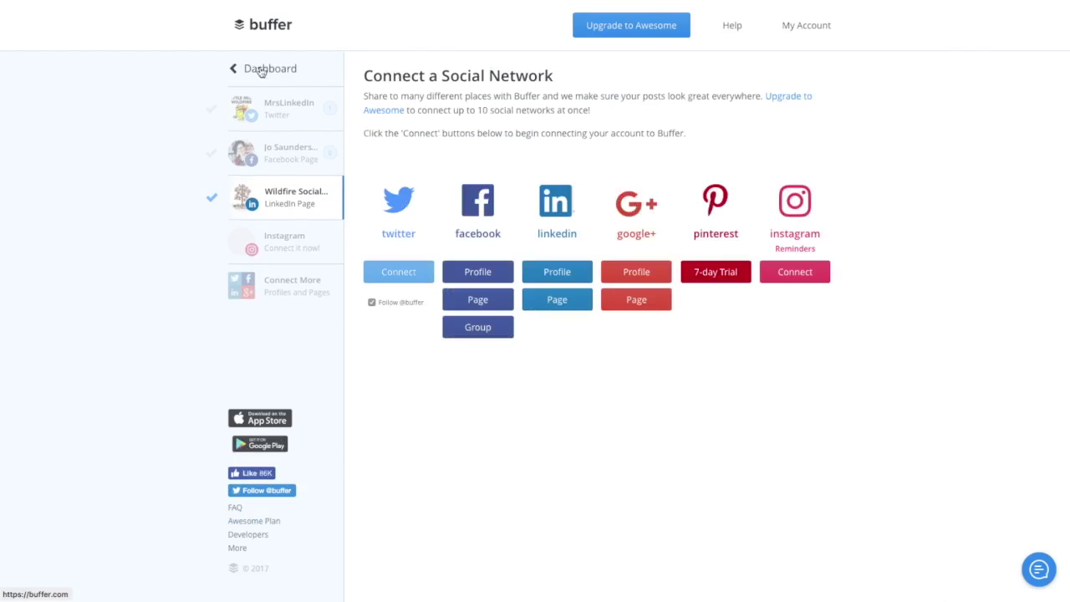
right_click(303, 205)
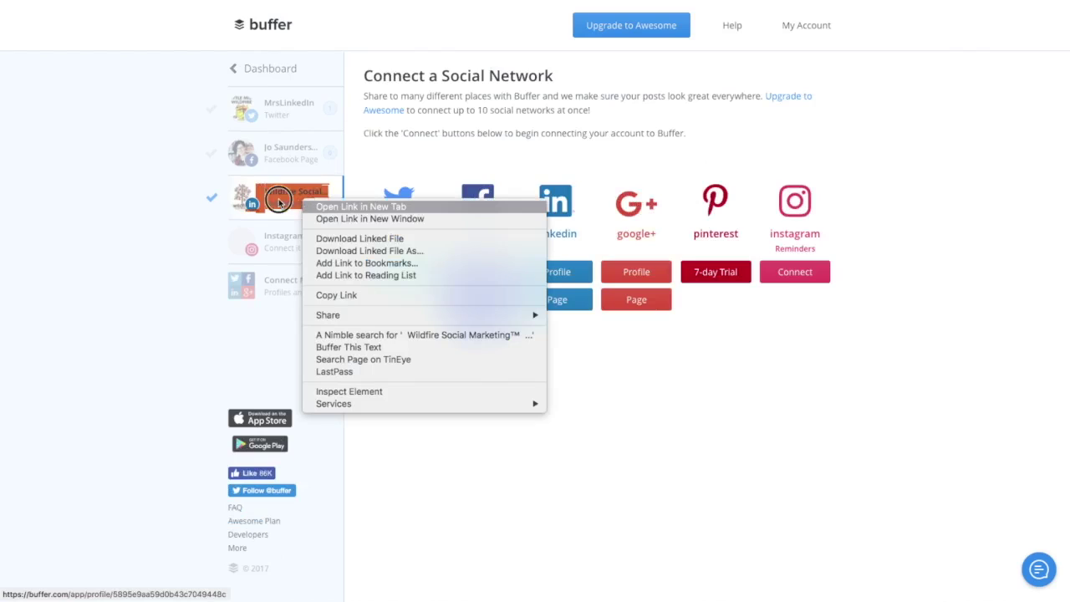
left_click(270, 199)
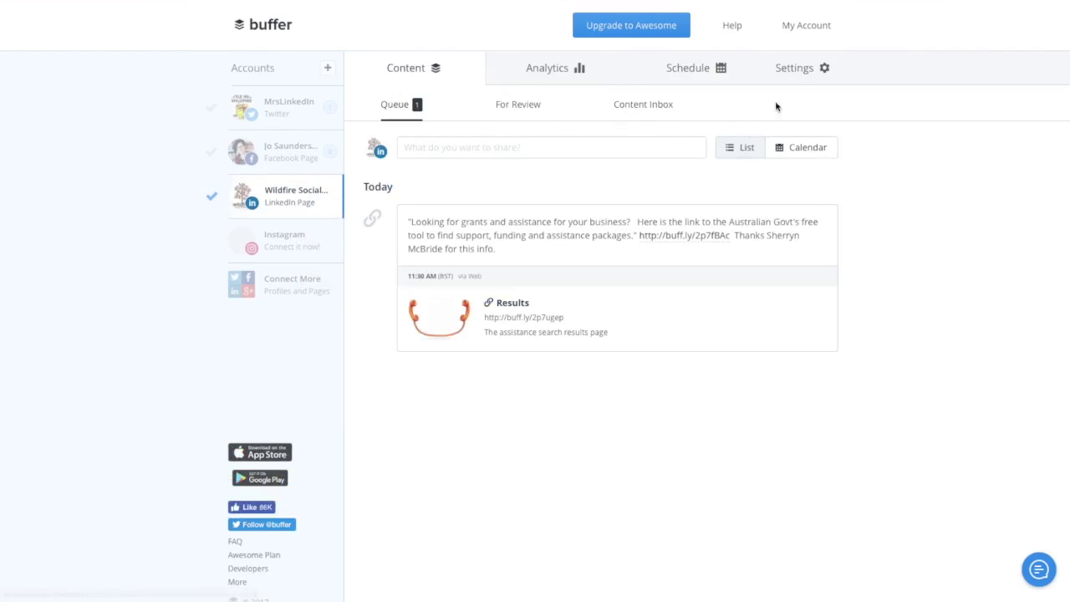
mouse_move(795, 74)
left_click(808, 237)
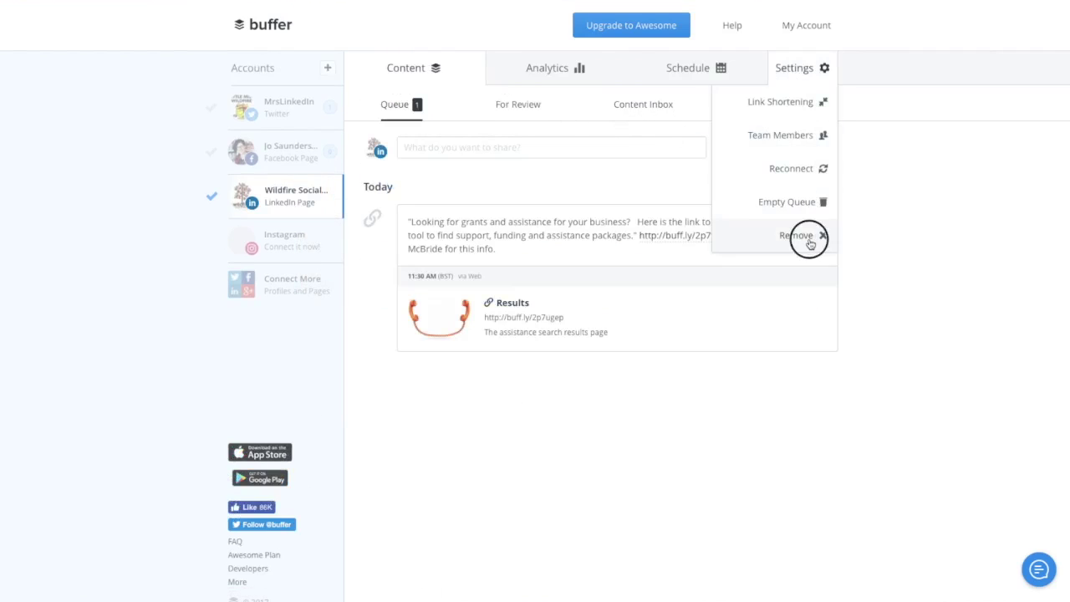
left_click(552, 342)
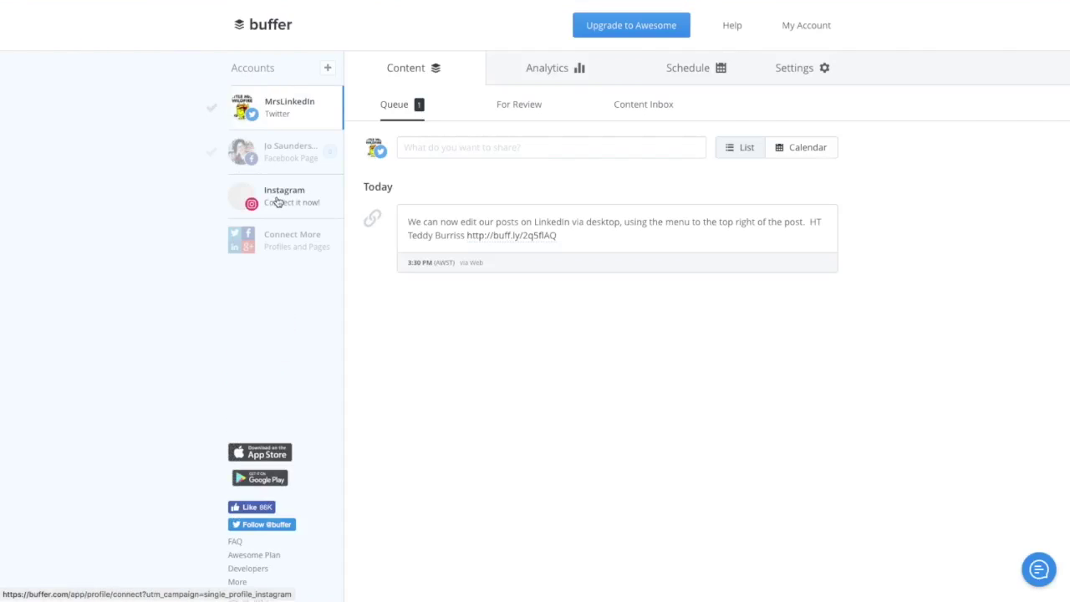
Connect a LinkedIn page to Buffer, choosing Wildfire Social Marketing from the list of profiles, groups and pages.
left_click(259, 69)
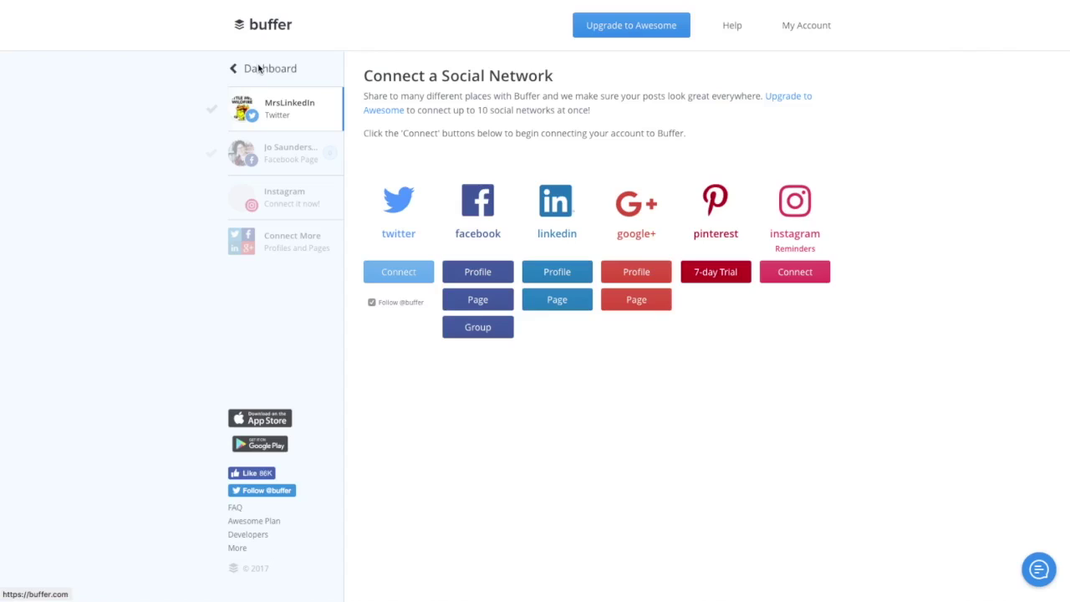
left_click(567, 304)
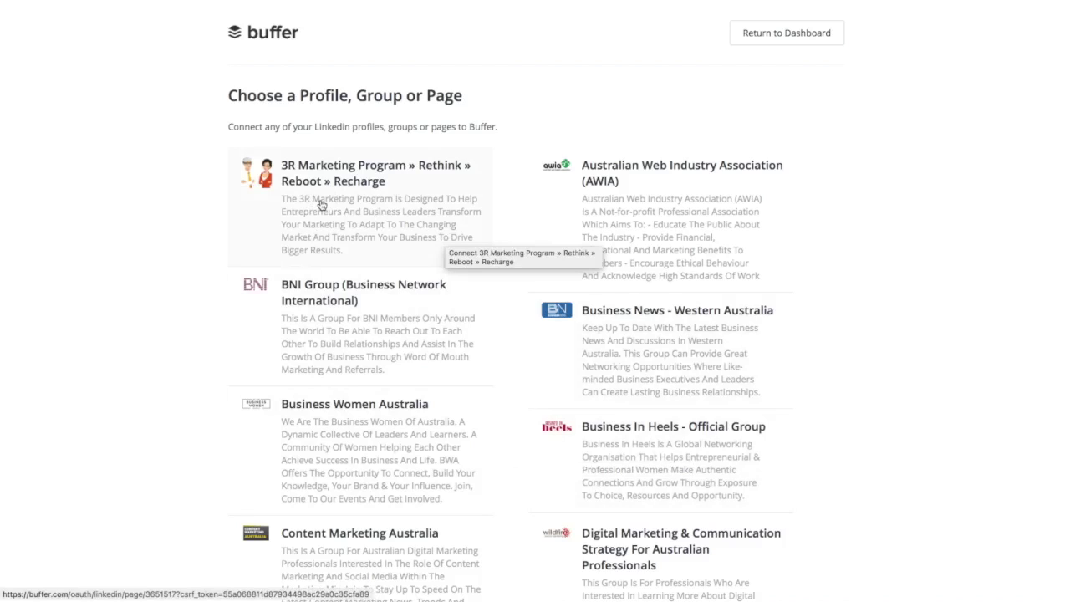
scroll(483, 350, "down", 9)
scroll(483, 350, "down", 5)
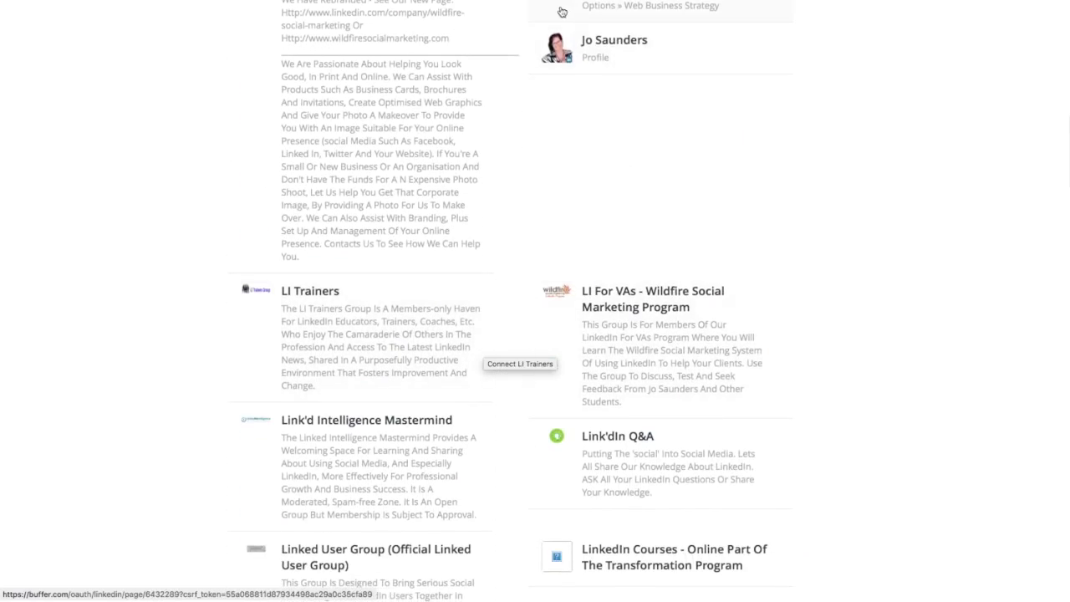
scroll(504, 160, "down", 6)
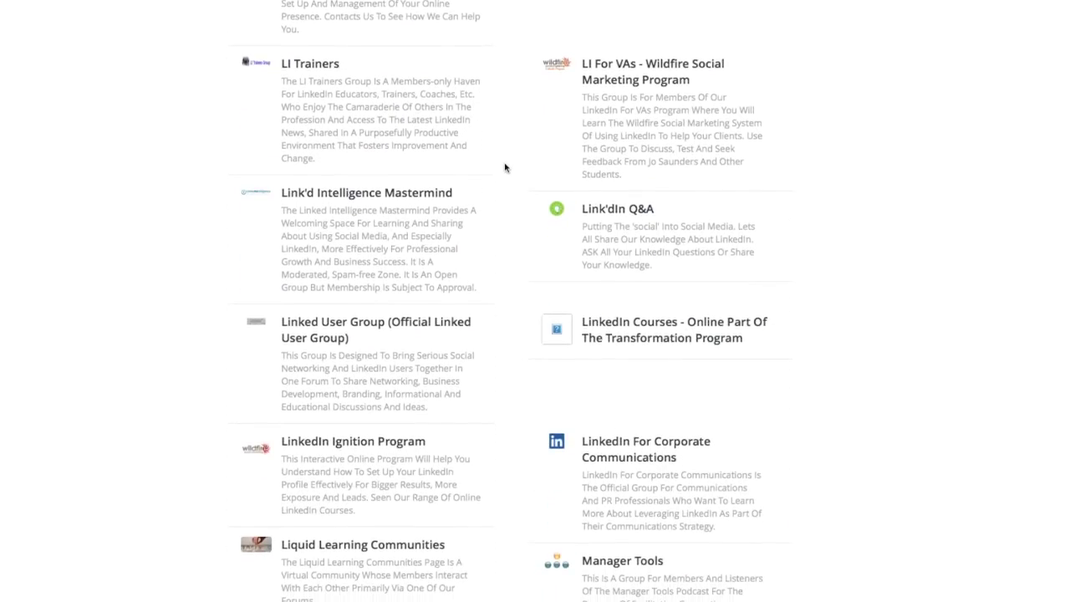
scroll(504, 168, "down", 20)
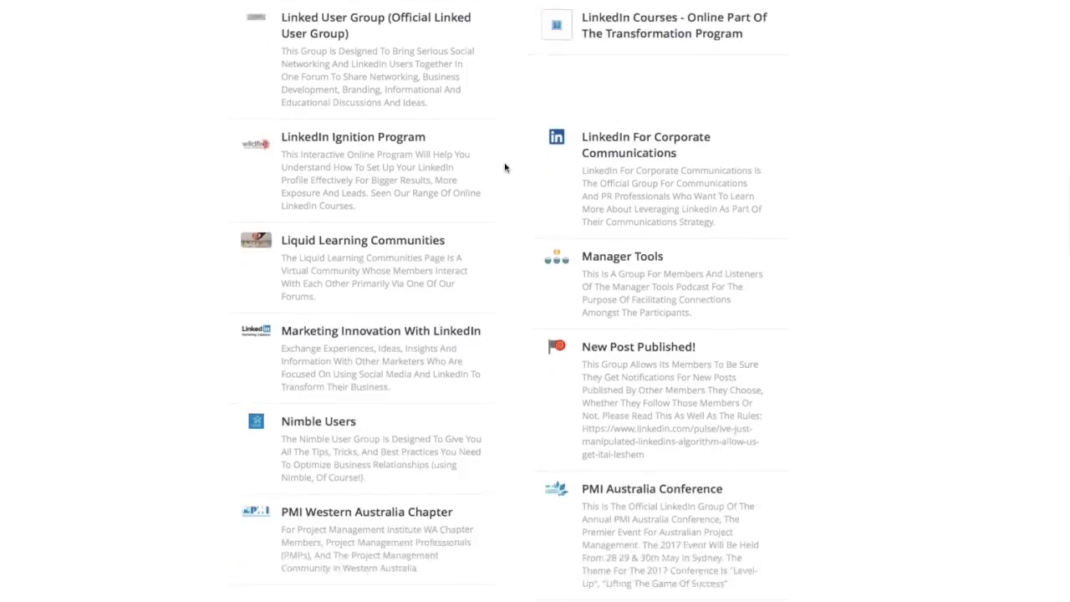
scroll(504, 167, "down", 20)
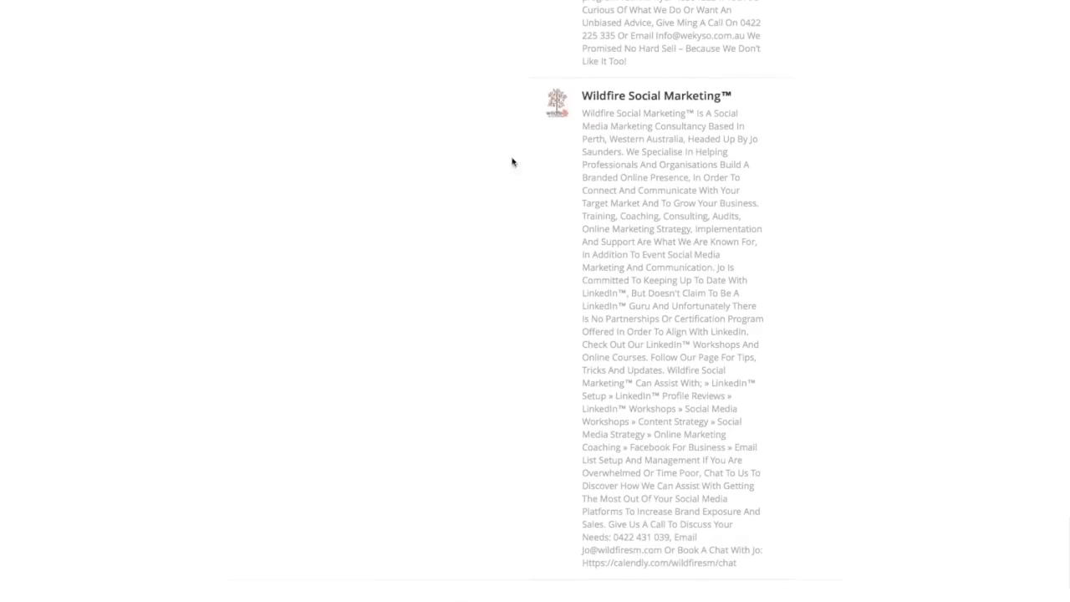
left_click(600, 104)
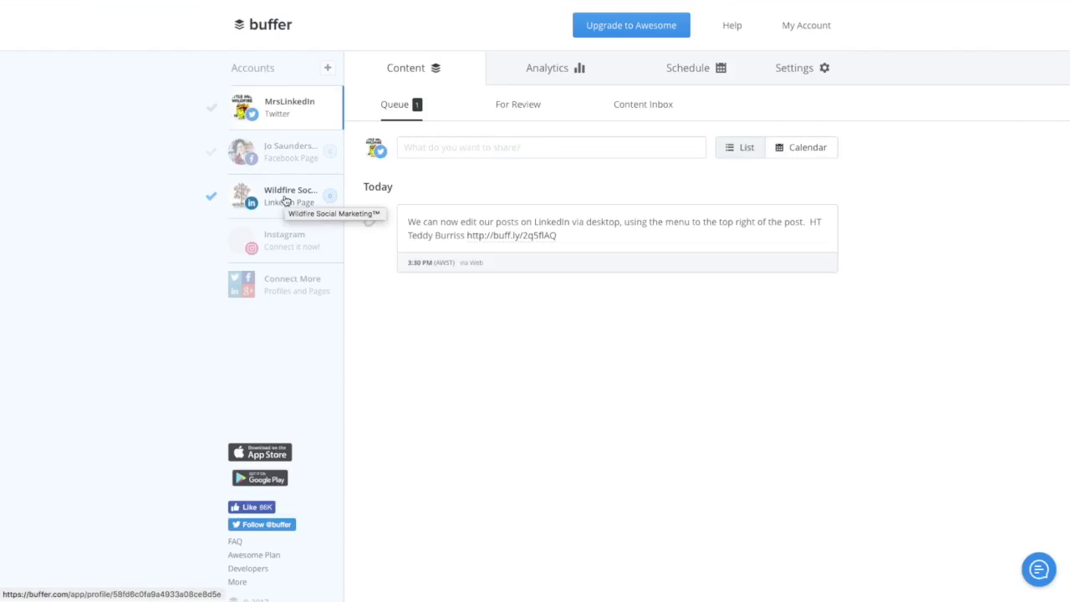
Start a Buffer post for the Wildfire Social Marketing LinkedIn page only and paste the article's link into it.
left_click(286, 201)
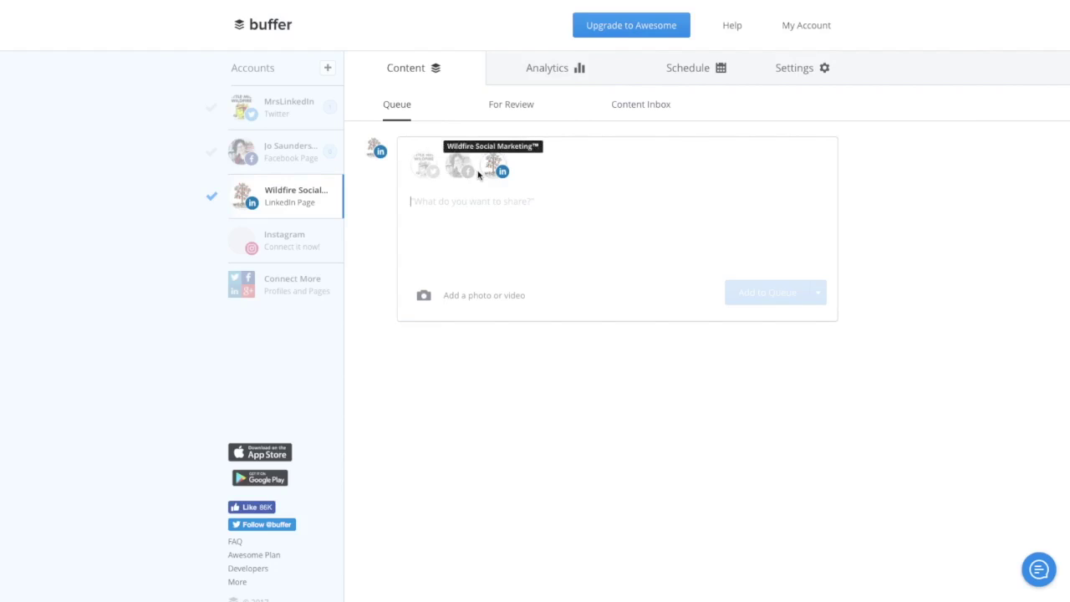
left_click(427, 170)
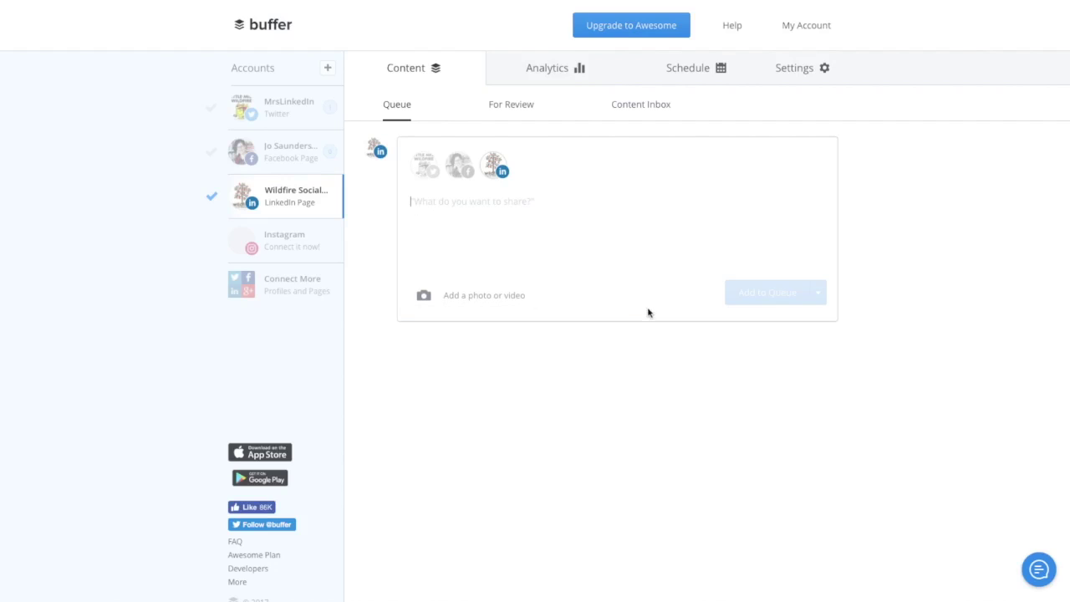
key("ctrl+v")
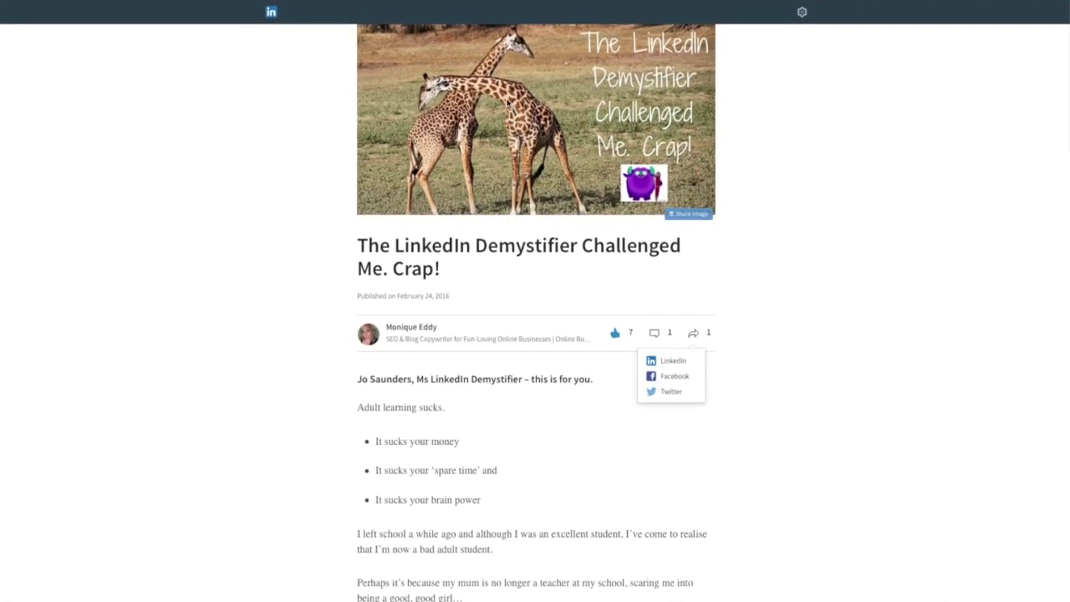
Save the article's giraffe header image to Downloads as a JPG named with the author's first name.
right_click(505, 98)
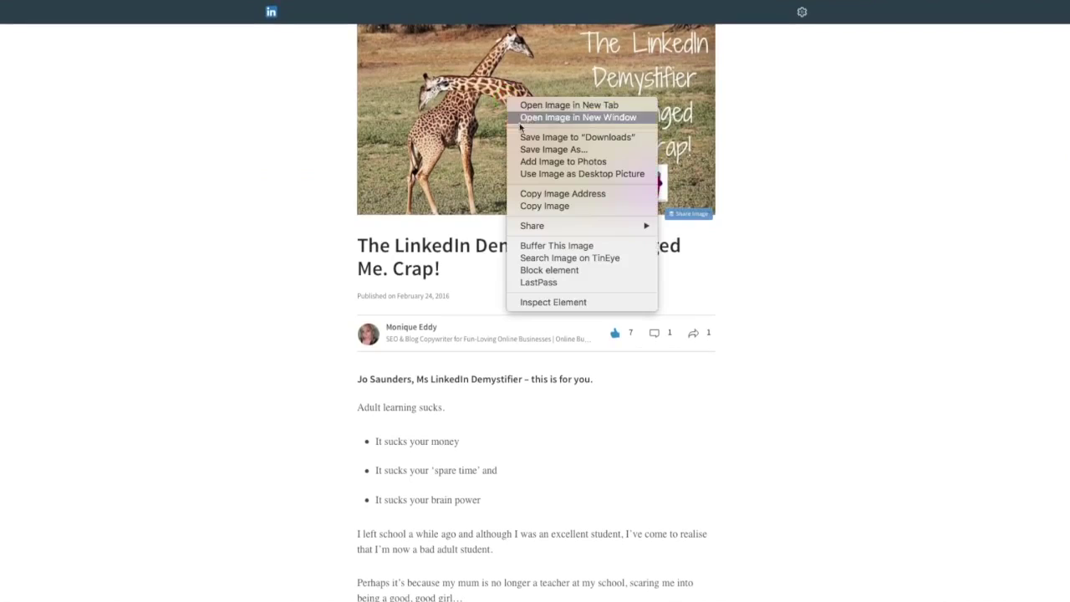
left_click(531, 149)
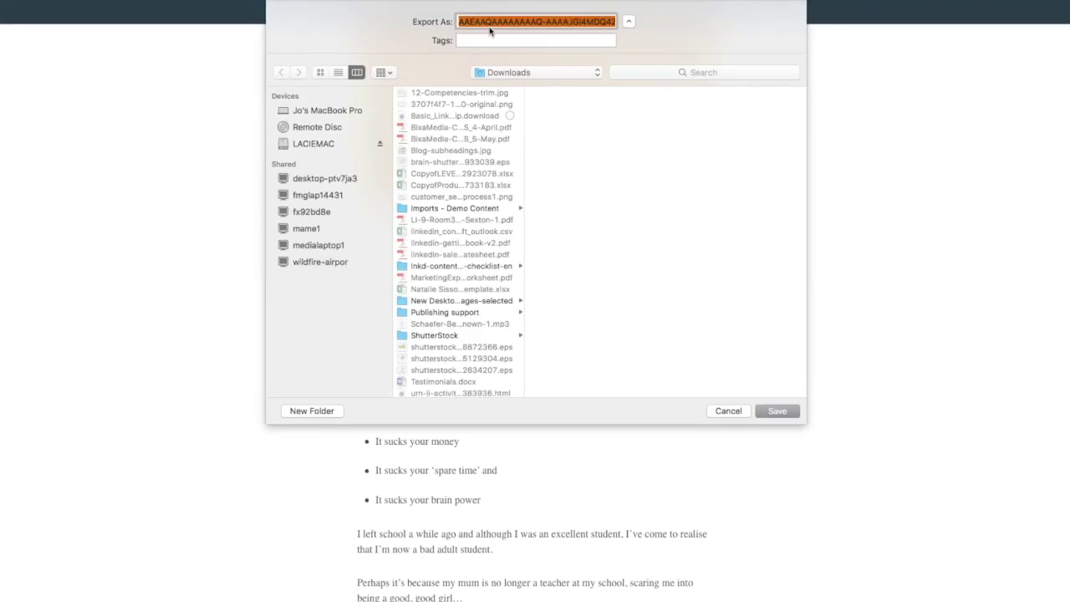
key("BackSpace")
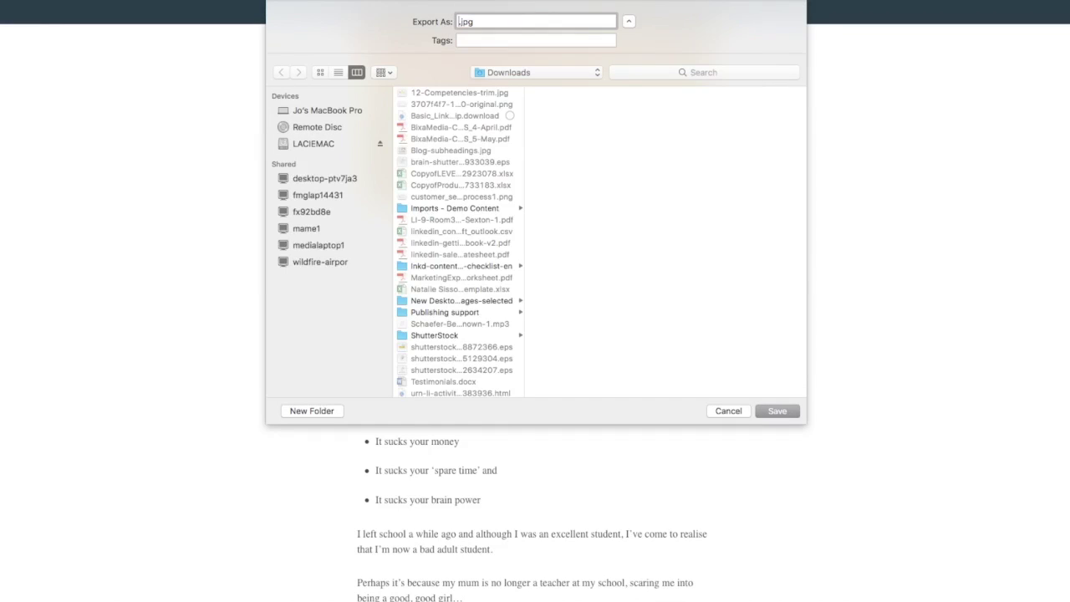
type("Monique")
left_click(775, 412)
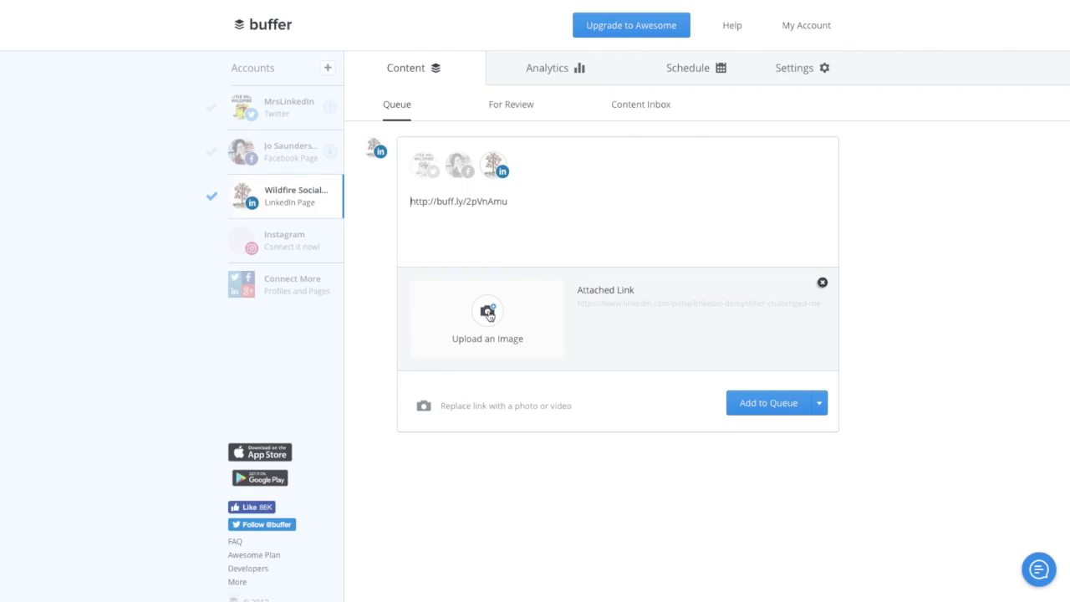
Upload the saved giraffe image as the thumbnail of the link attached to the Buffer post.
left_click(489, 312)
scroll(318, 80, "up", 1)
double_click(306, 44)
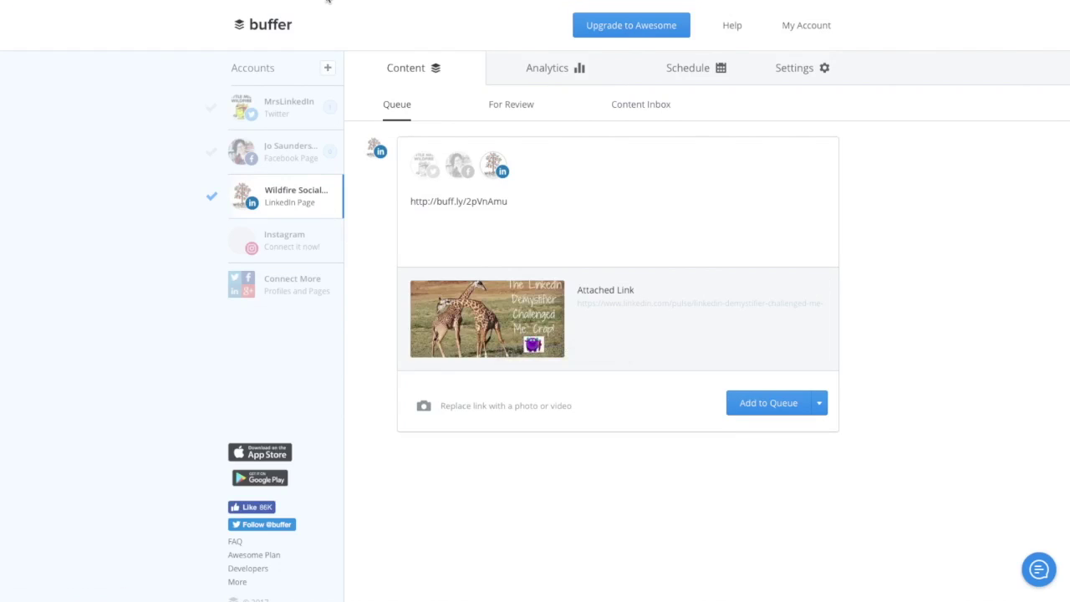
Copy the article passage from "Copywriters love content calendars" through "create a LinkedIn content calendar.".
left_click(328, 6)
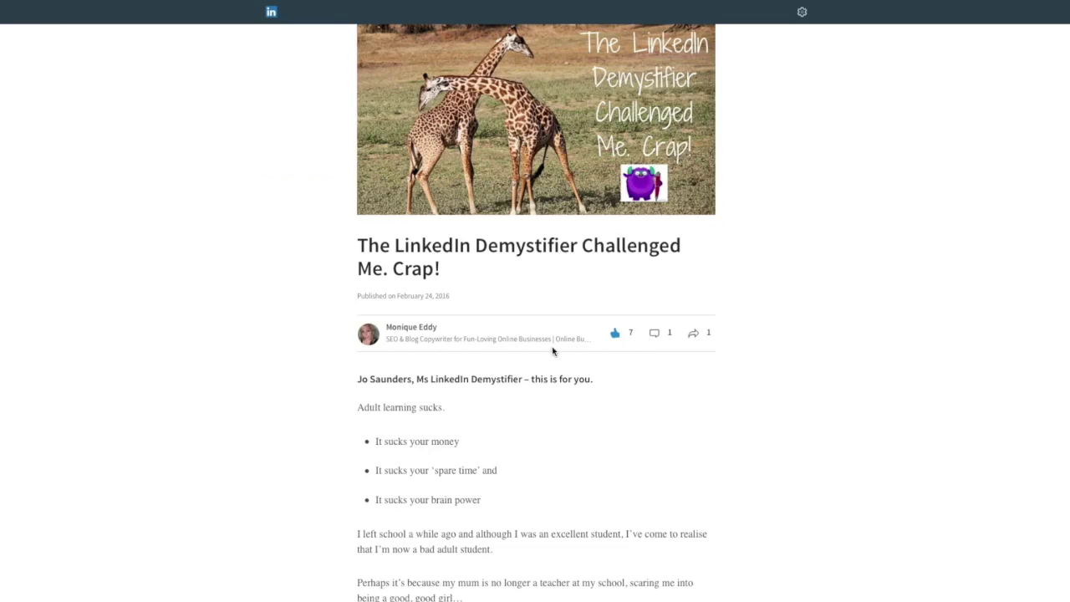
scroll(547, 376, "down", 5)
scroll(545, 392, "down", 1)
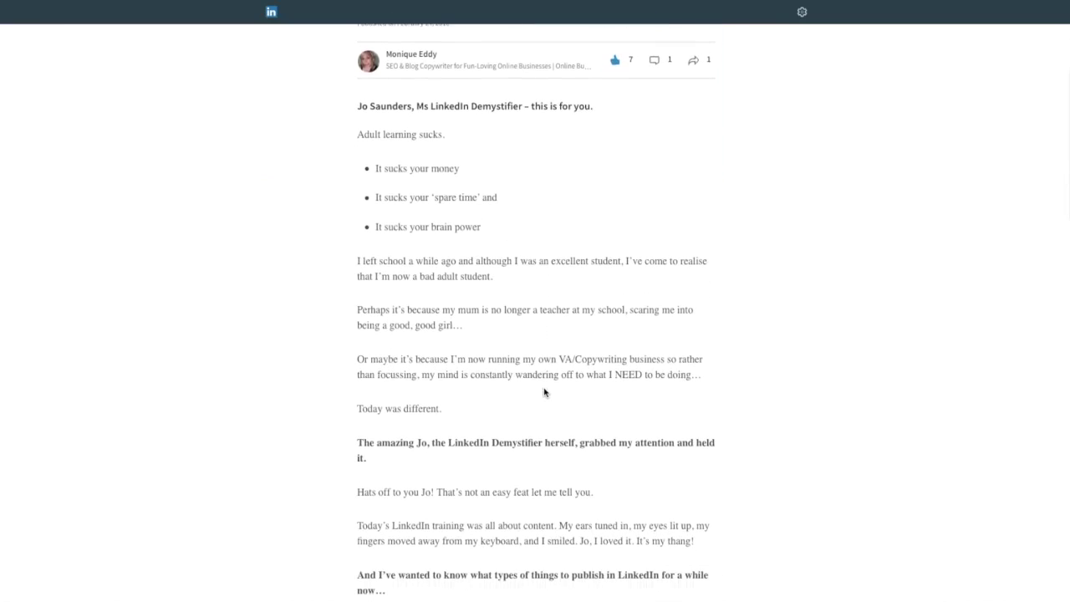
scroll(544, 393, "down", 1)
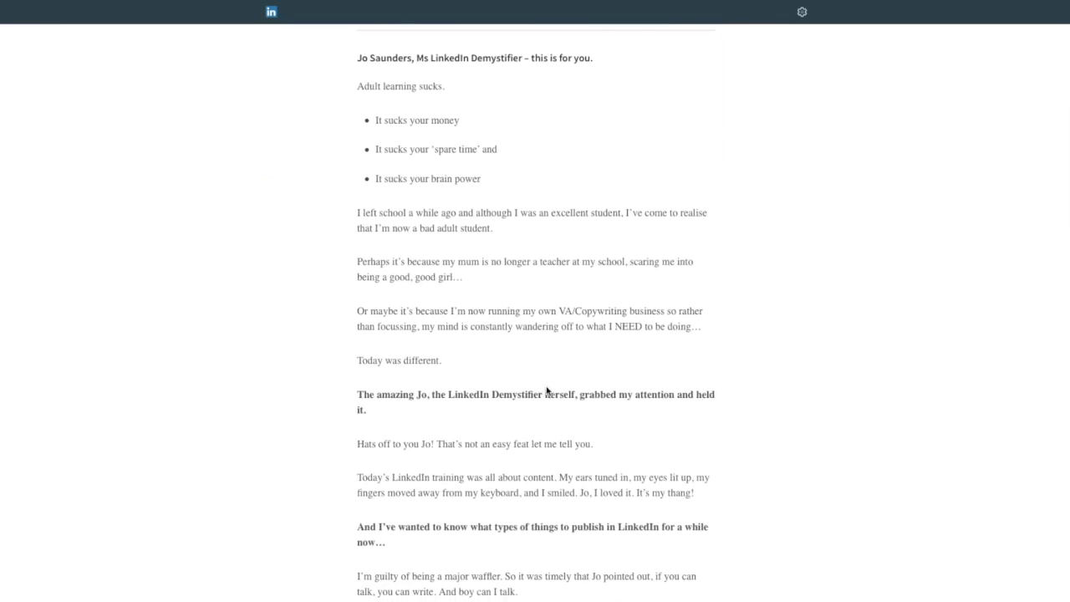
scroll(545, 392, "down", 2)
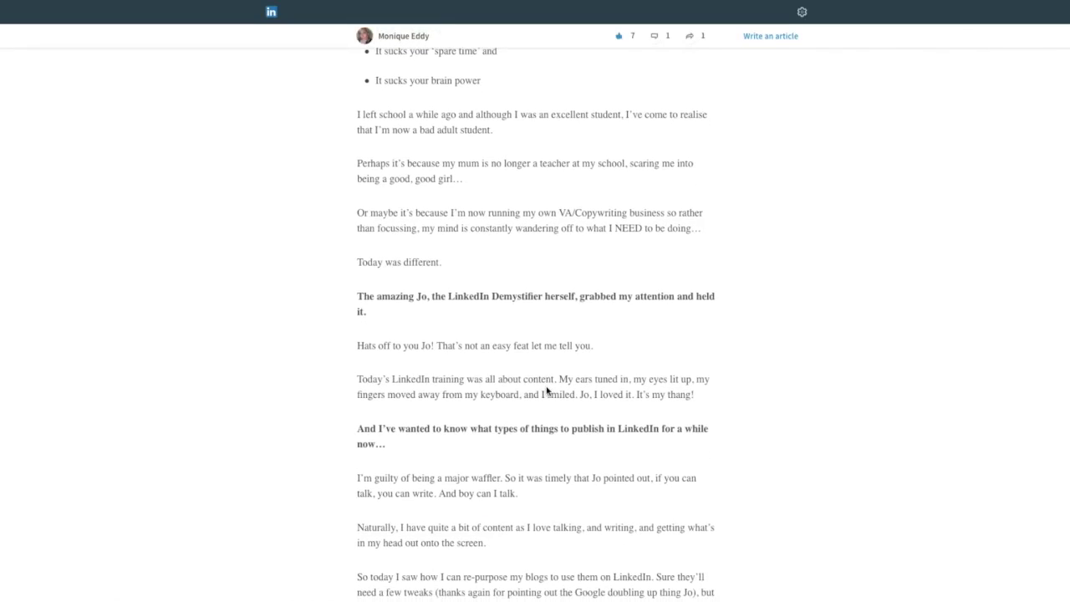
scroll(547, 391, "down", 8)
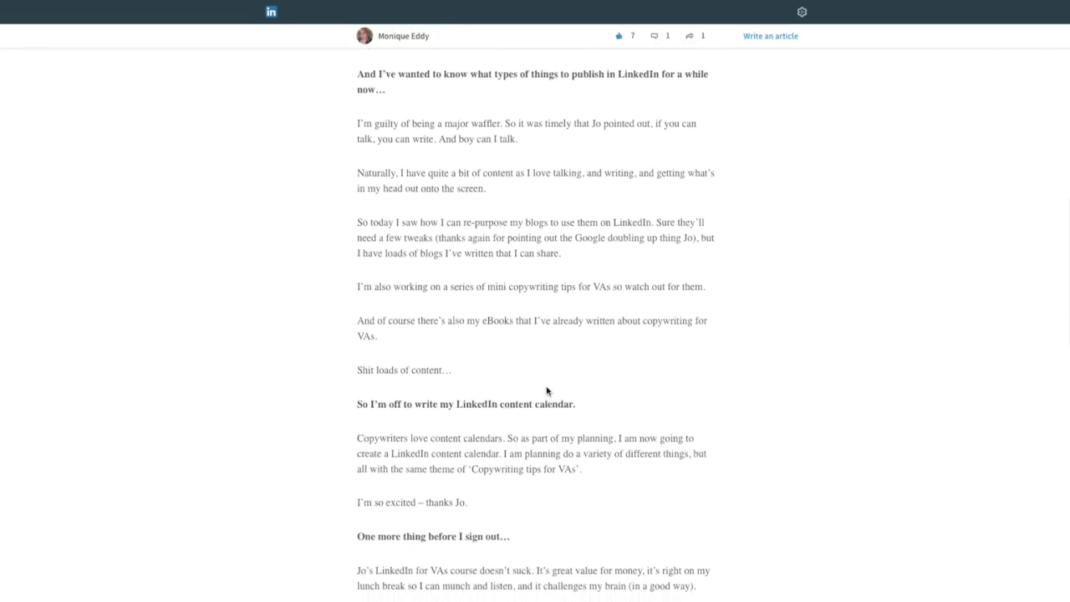
scroll(547, 391, "down", 2)
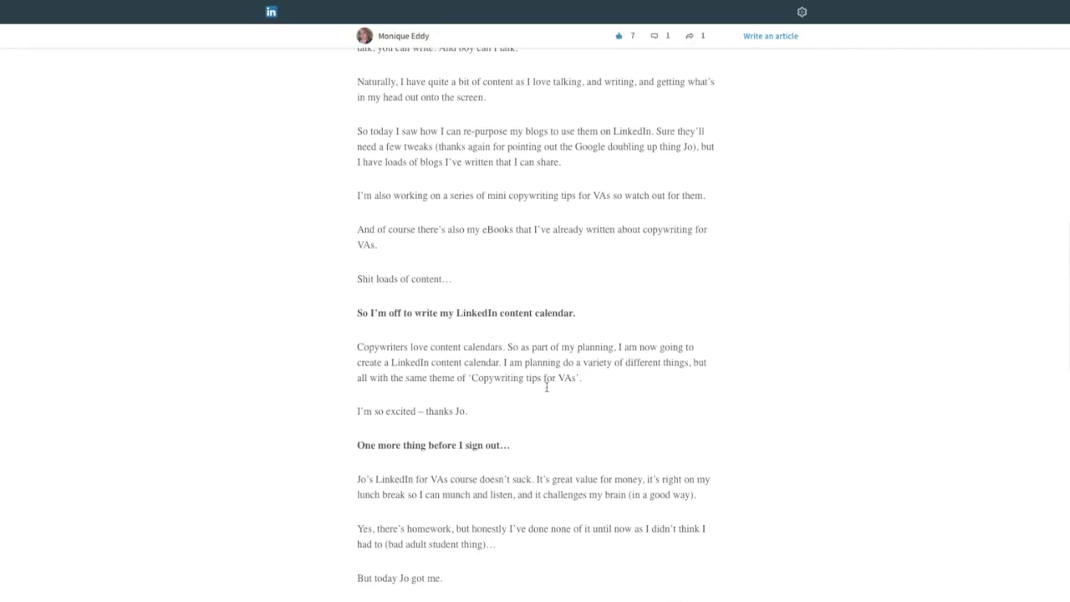
scroll(547, 388, "down", 4)
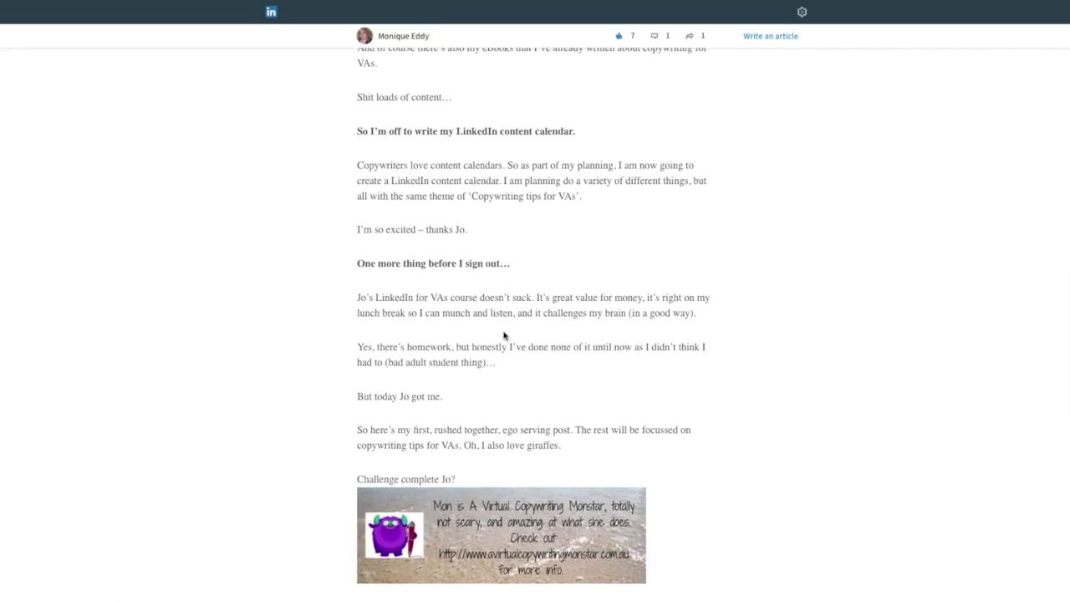
scroll(503, 331, "down", 1)
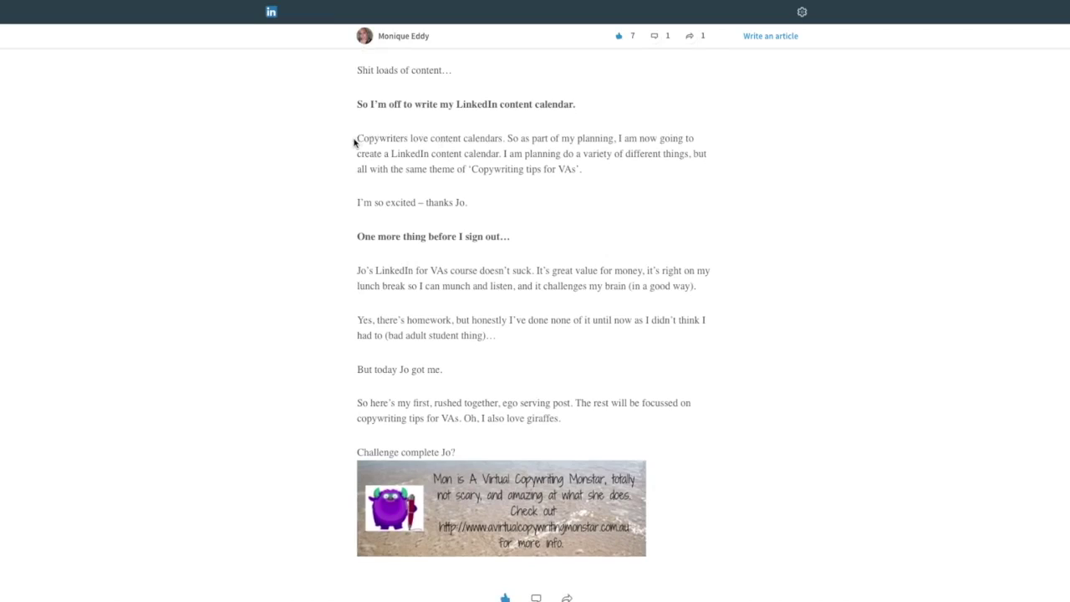
left_click_drag(359, 138, 516, 157)
key("ctrl+c")
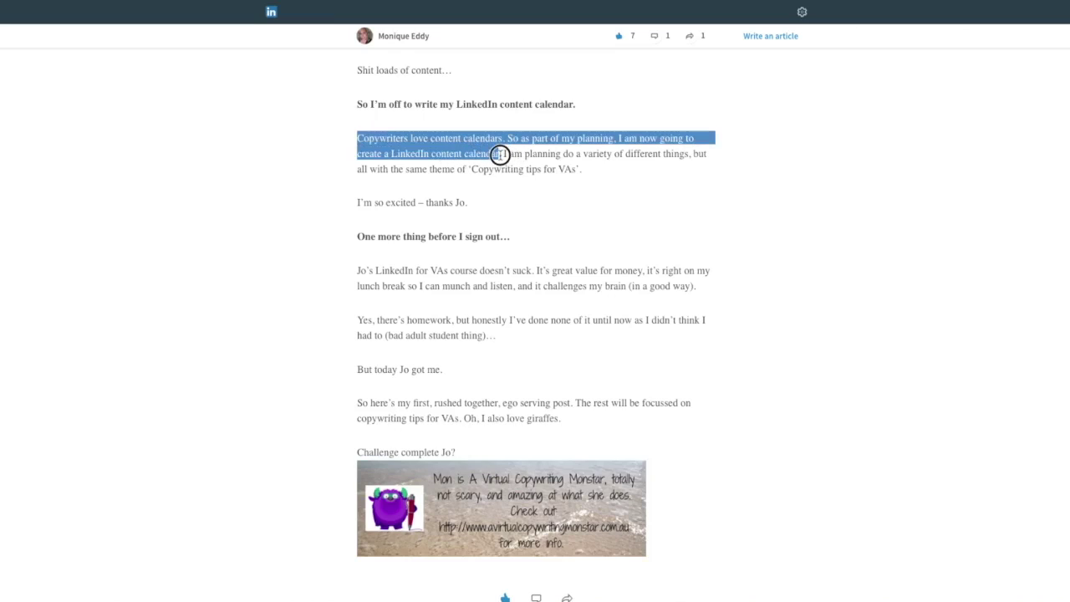
Switch to Buffer and paste the copied passage before the post's link, opening it with a quotation mark.
left_click_drag(500, 155, 503, 154)
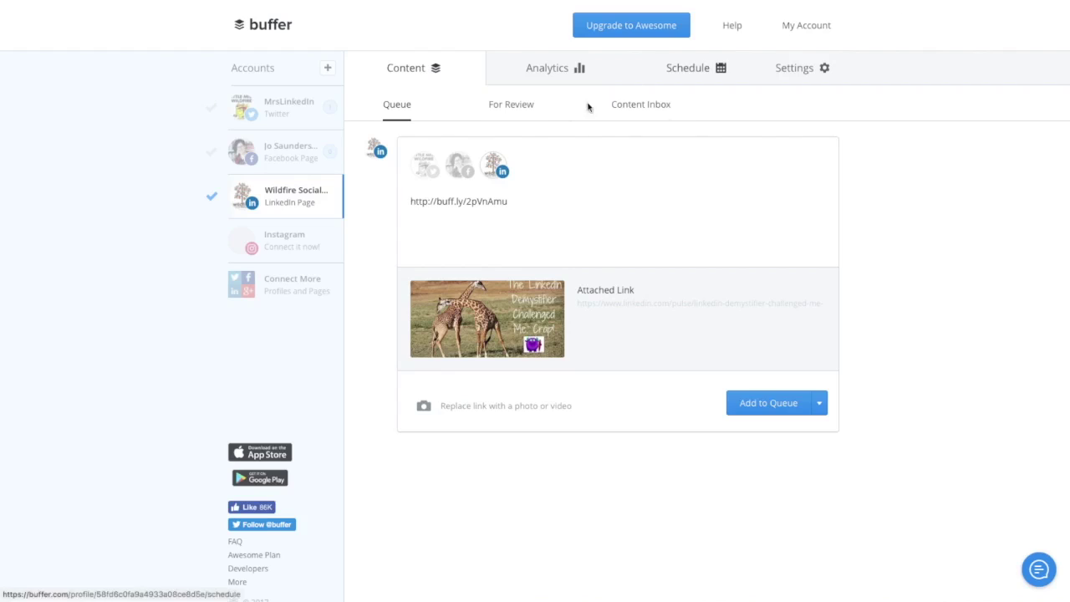
key("ctrl+v")
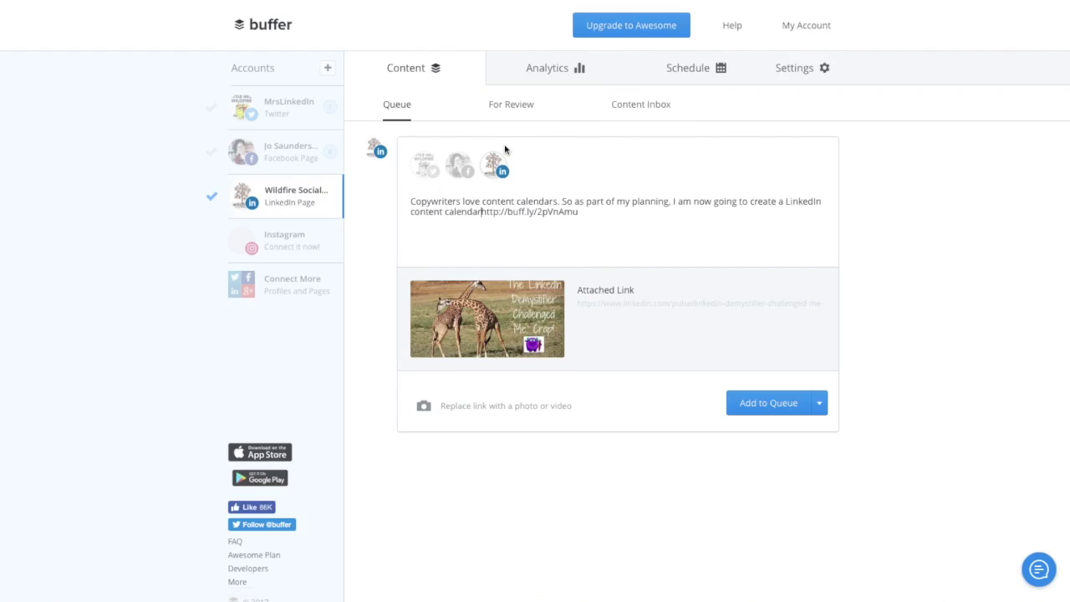
left_click(410, 201)
type("\"")
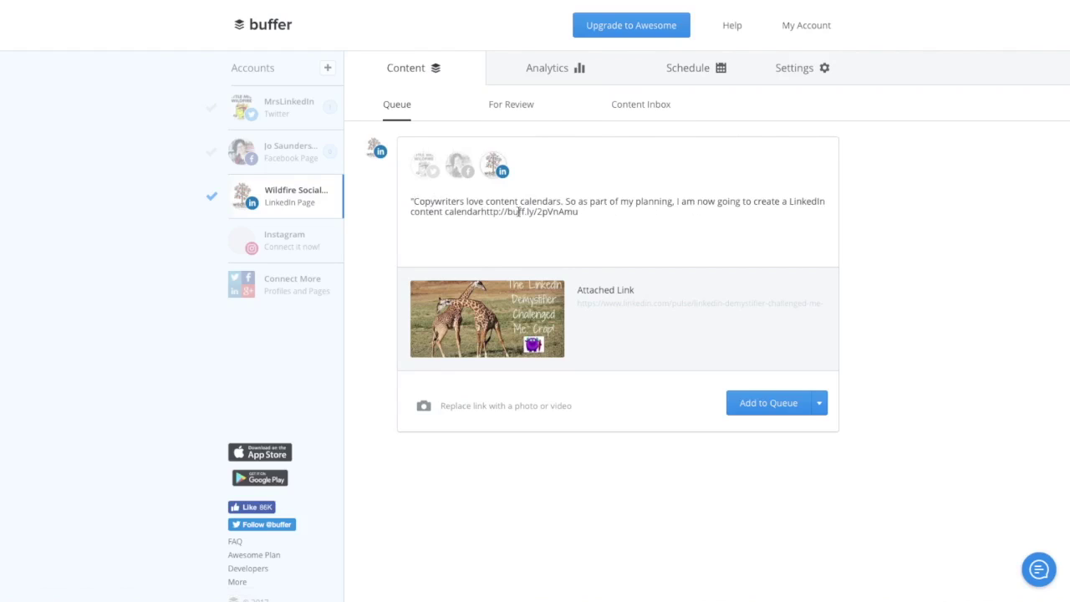
Close the quotation, credit the author by full name after a dash, and turn LinkedIn in the quote into #LinkedIn.
left_click(480, 211)
type("\"  @Moni")
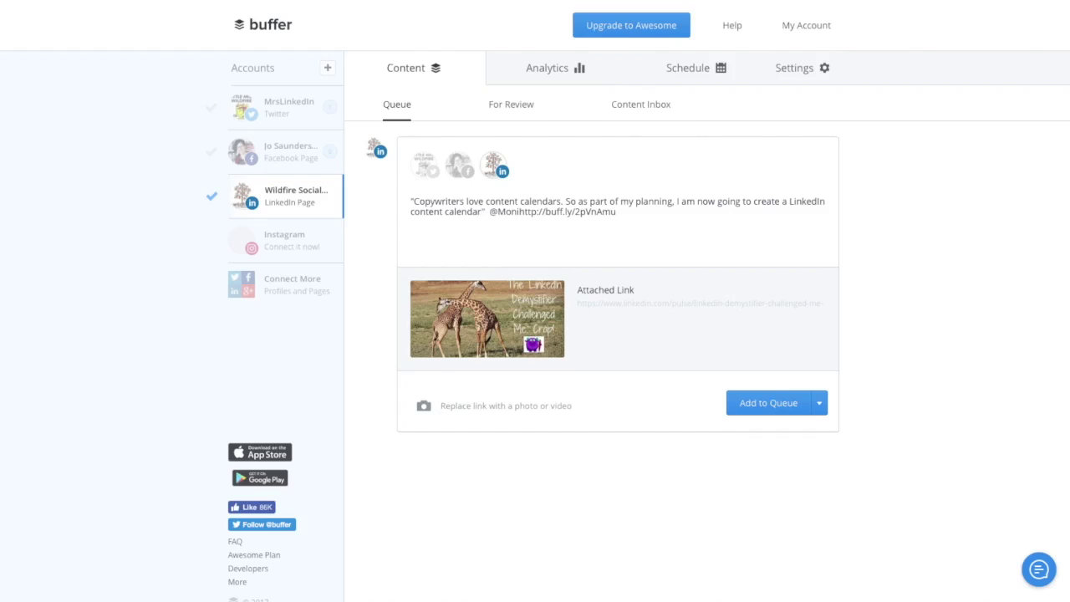
key("BackSpace")
key("BackSpace")
key("BackSpace")
key("BackSpace")
key("BackSpace")
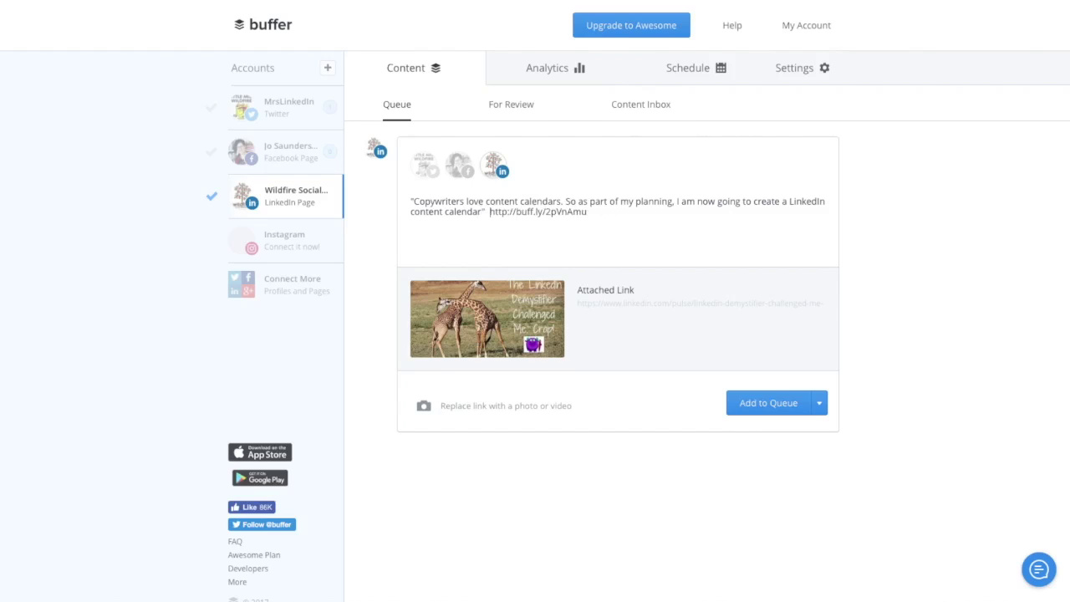
type("- Moni")
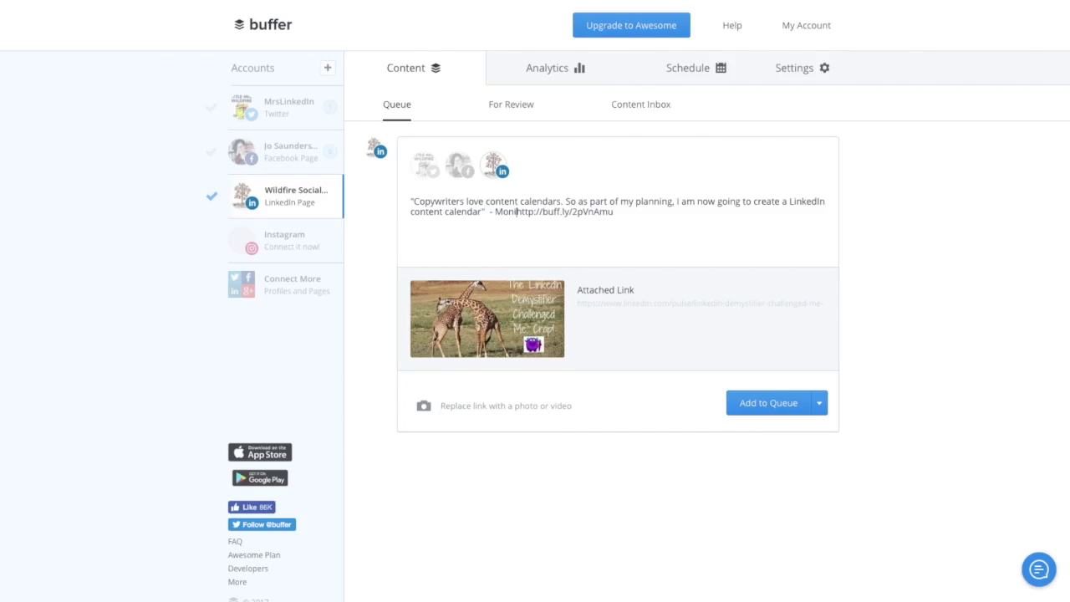
type("que")
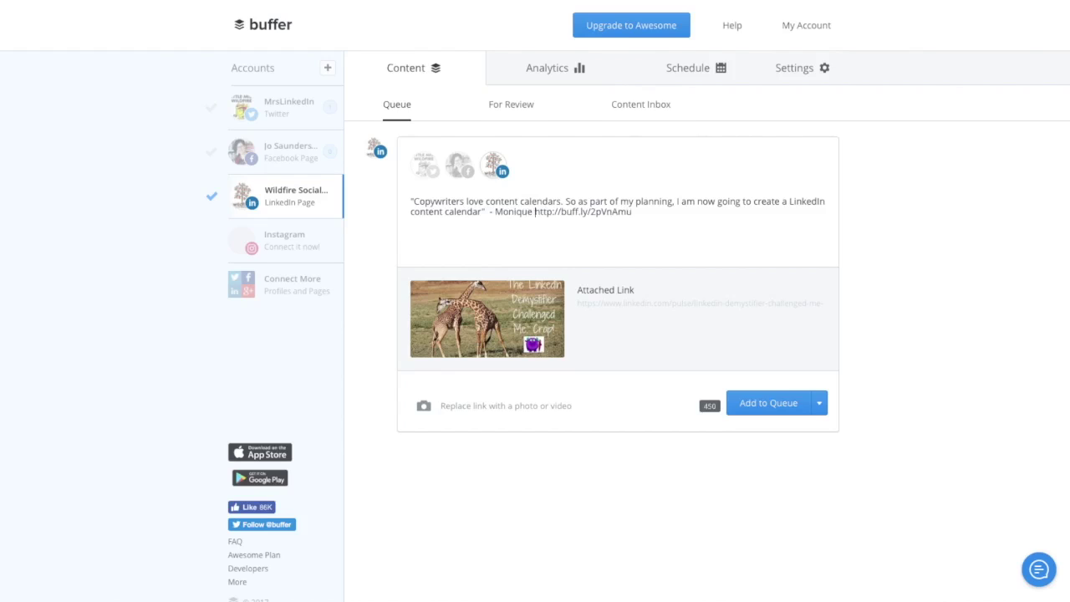
type("Eddy")
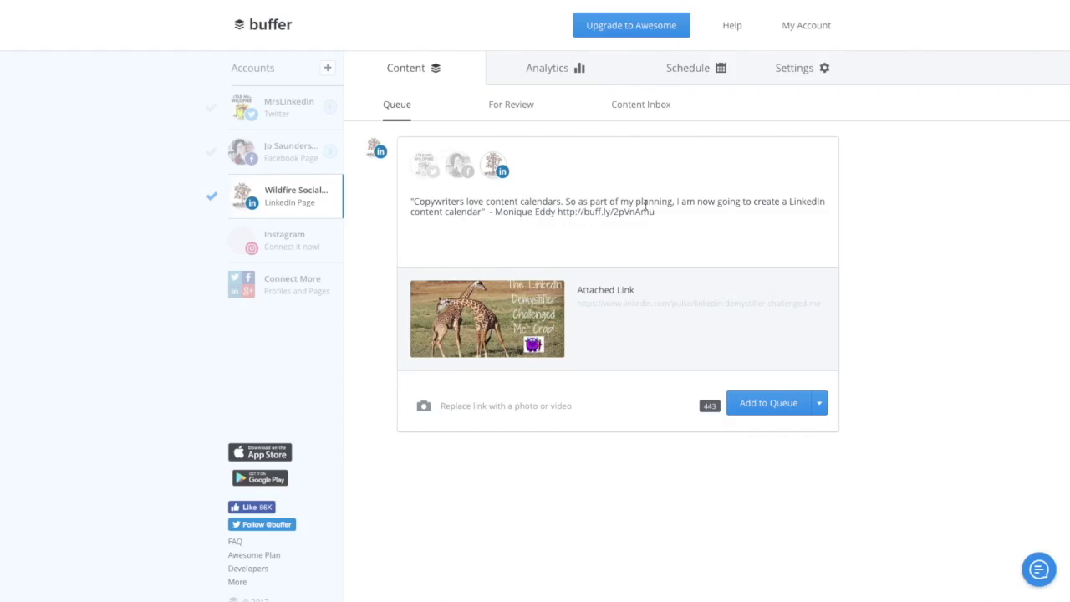
left_click(789, 202)
type("#")
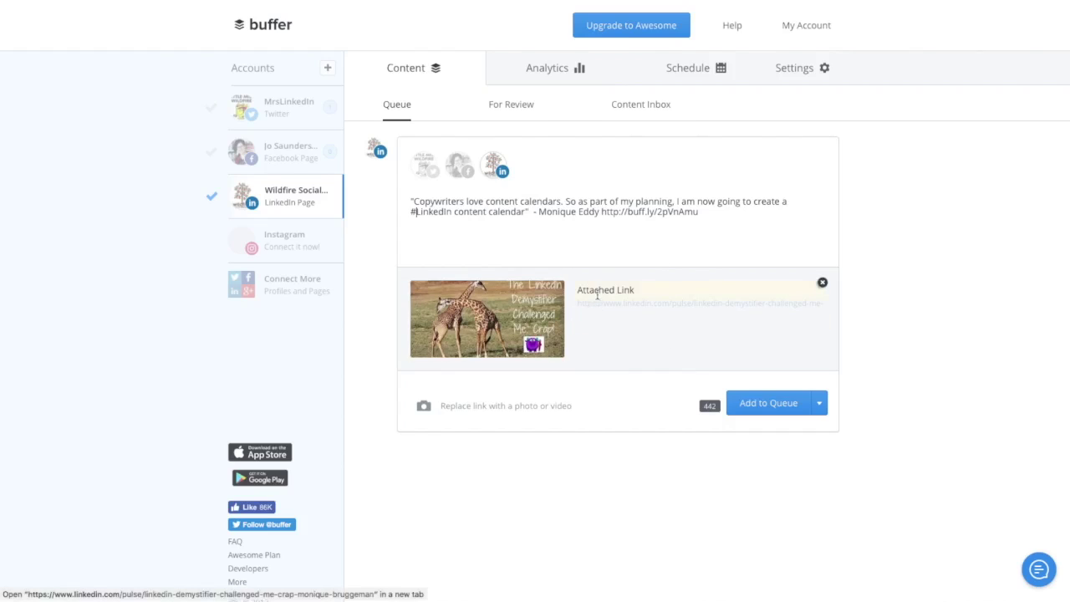
Replace the attached link's title with "Copywriters love content calendars" from the post text.
left_click_drag(648, 290, 550, 289)
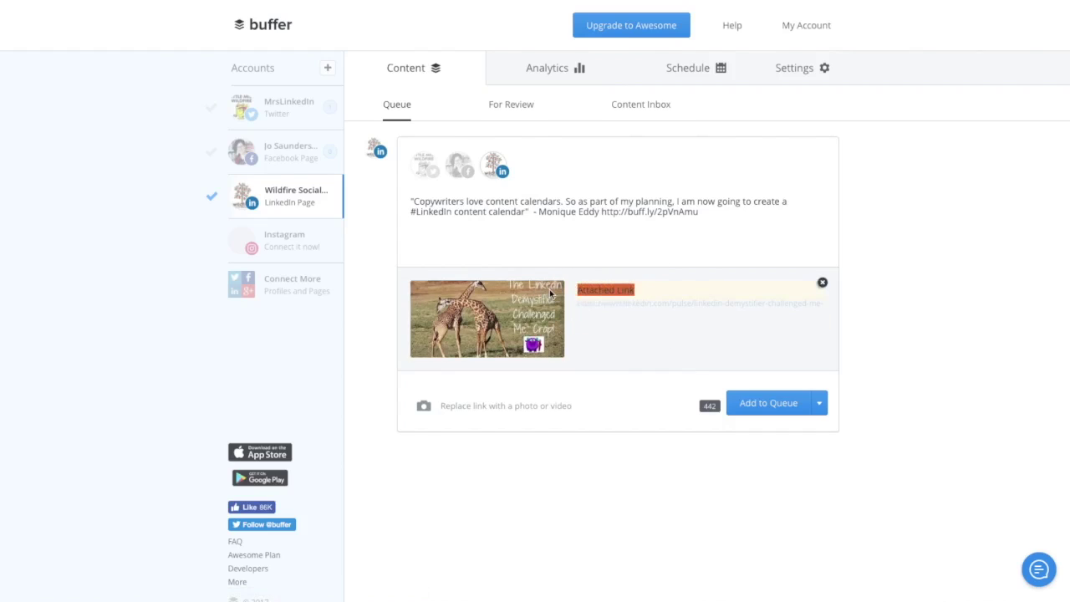
left_click(516, 202)
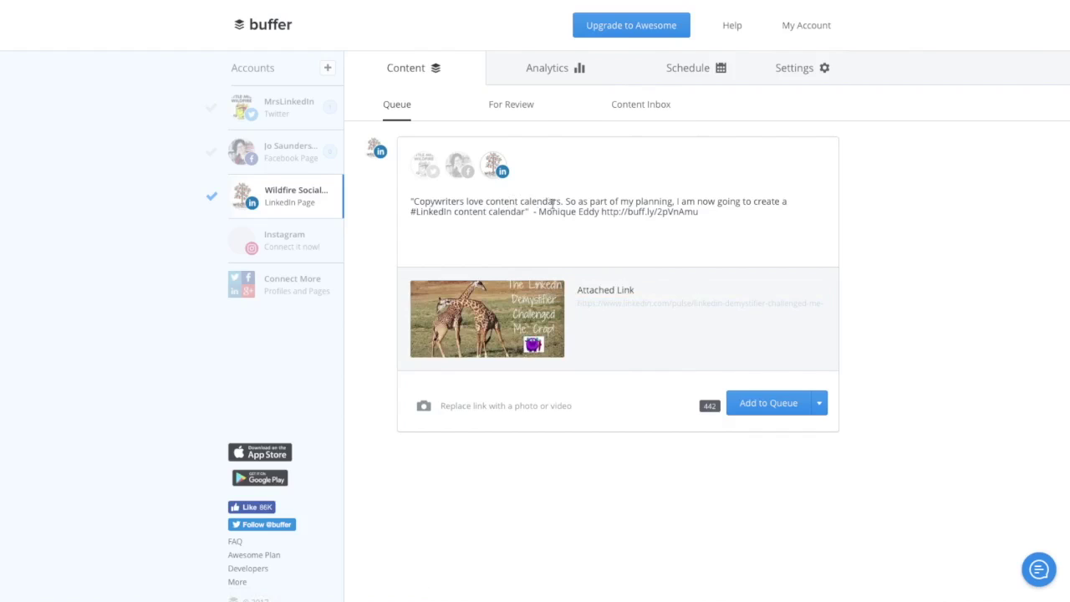
left_click_drag(559, 201, 412, 199)
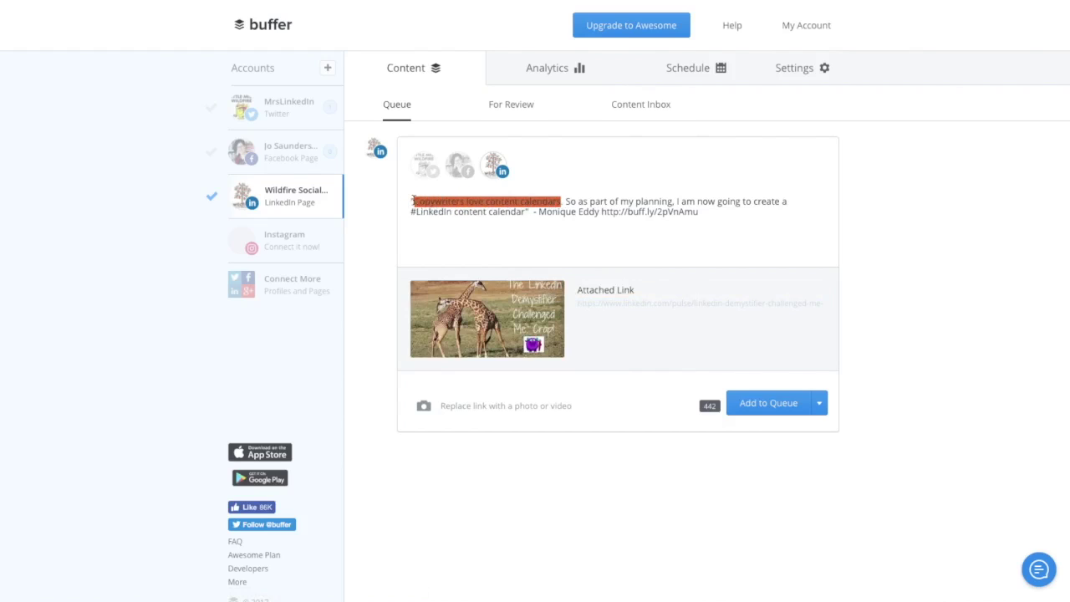
left_click(590, 290)
left_click_drag(636, 289, 565, 293)
type("Copywriters love content calendars")
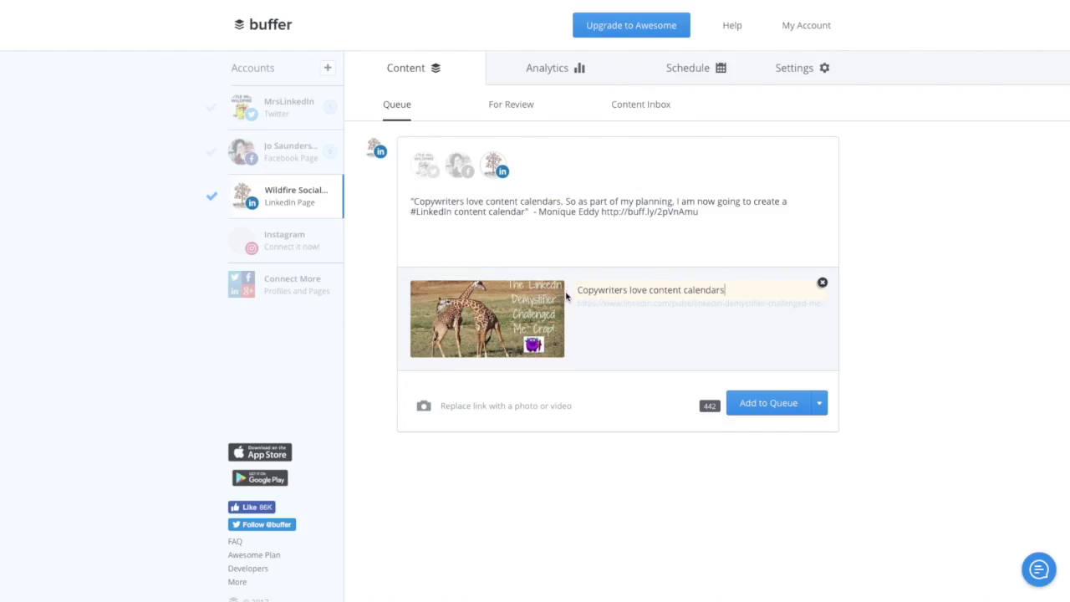
Set the attached link's description to 'Copywriters love content calendars - So as part of my planning, I am now going to create a #LinkedIn content calendar"'.
left_click(613, 321)
type("Copywriters love content calendars")
left_click_drag(528, 212, 565, 202)
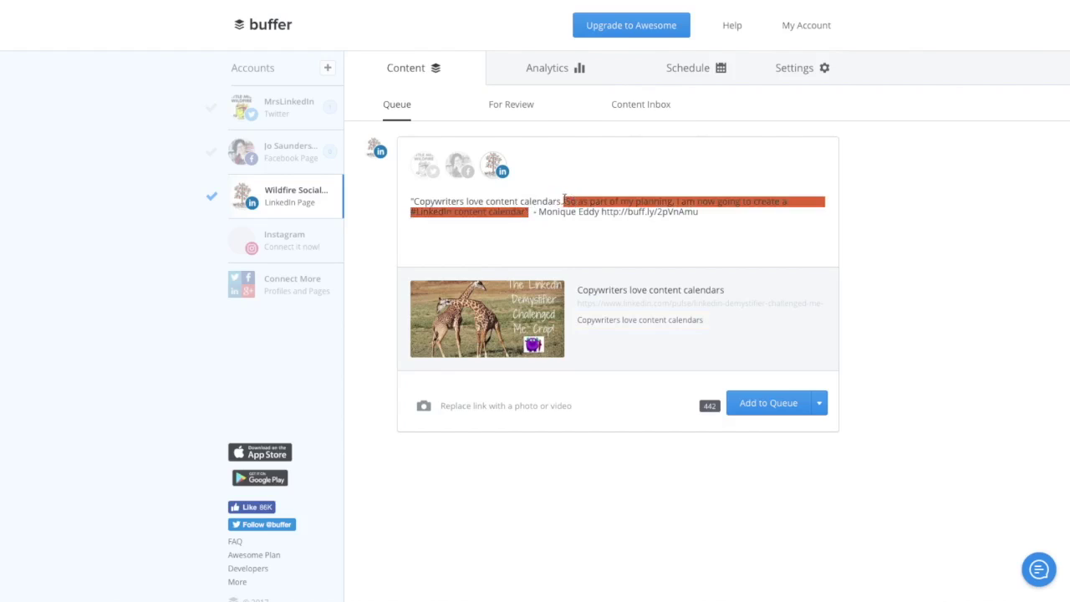
left_click(712, 320)
type("-")
type("So as part of my planning, I am now going to create a #LinkedIn content calendar\"")
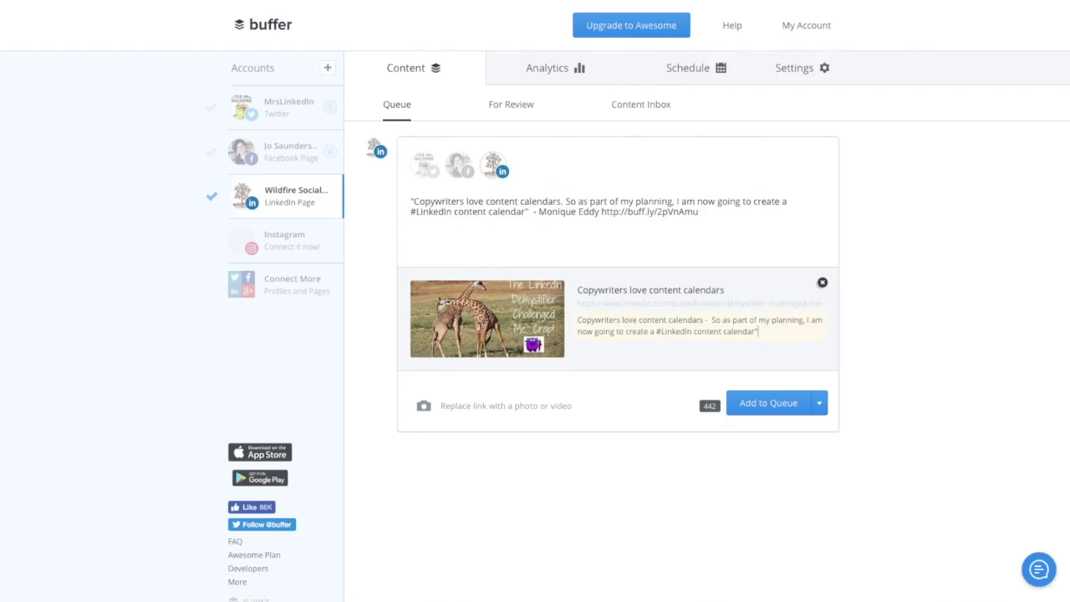
Add the finished post to the Wildfire Social page's queue and view it there.
left_click(768, 408)
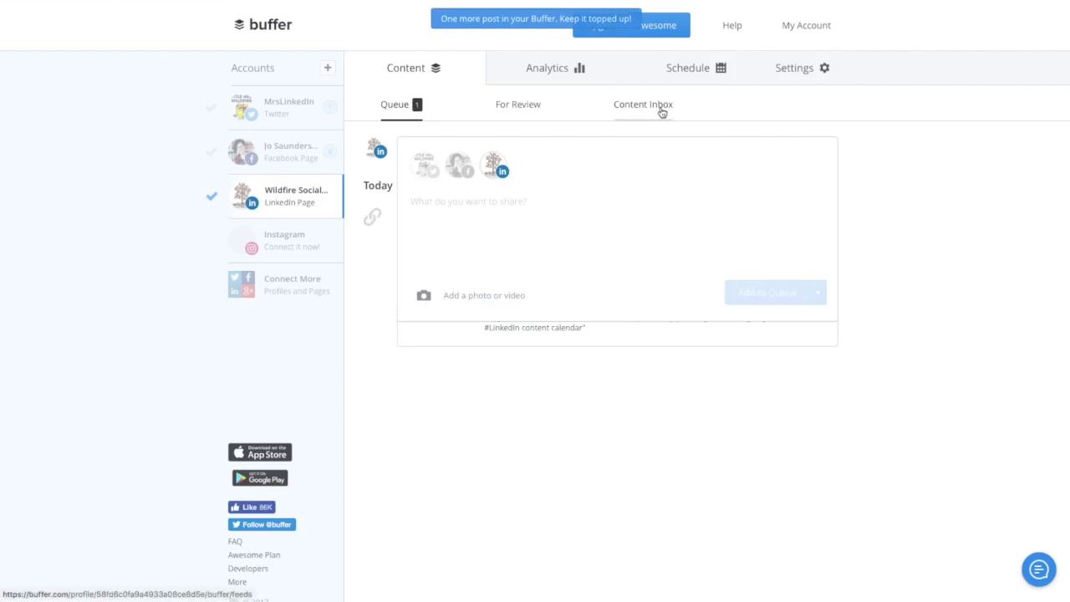
left_click(390, 109)
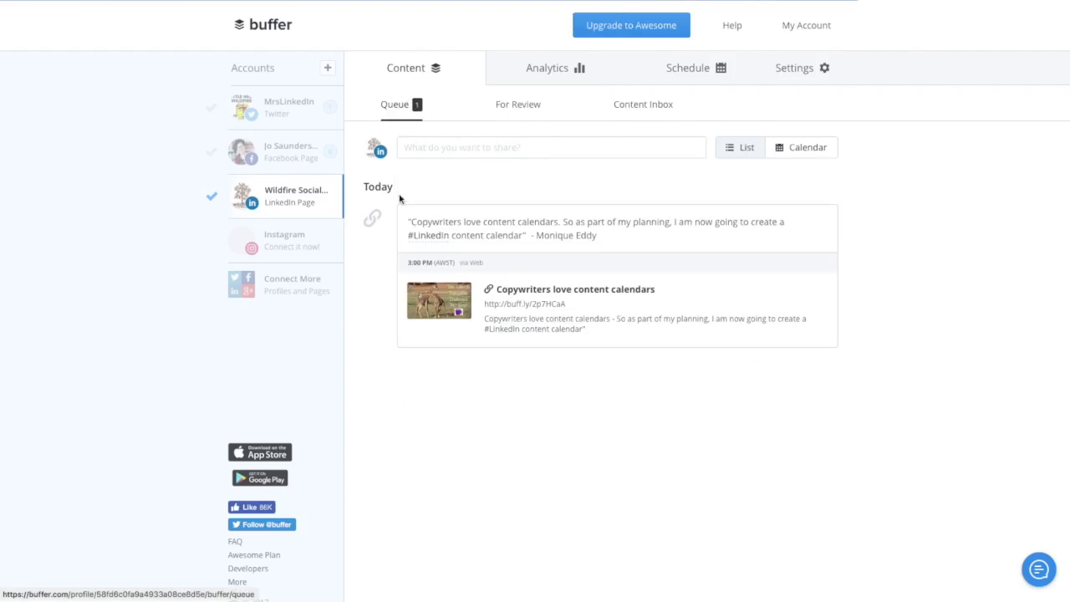
mouse_move(530, 292)
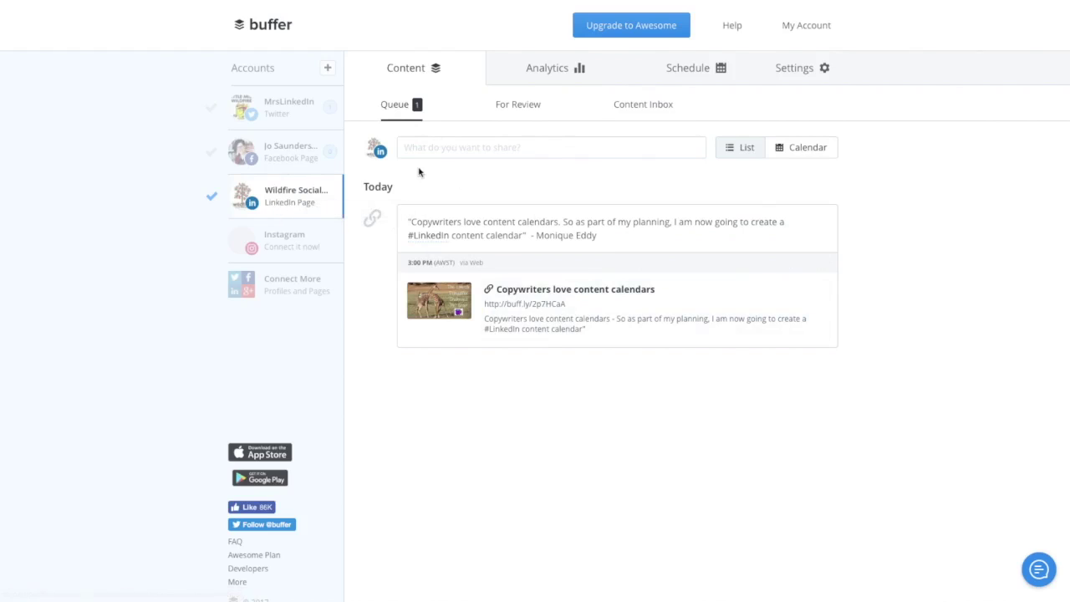
In the LinkedIn page's posting schedule, remove the 08:54 AM time and limit posting days to Monday, Wednesday and Friday.
left_click(694, 70)
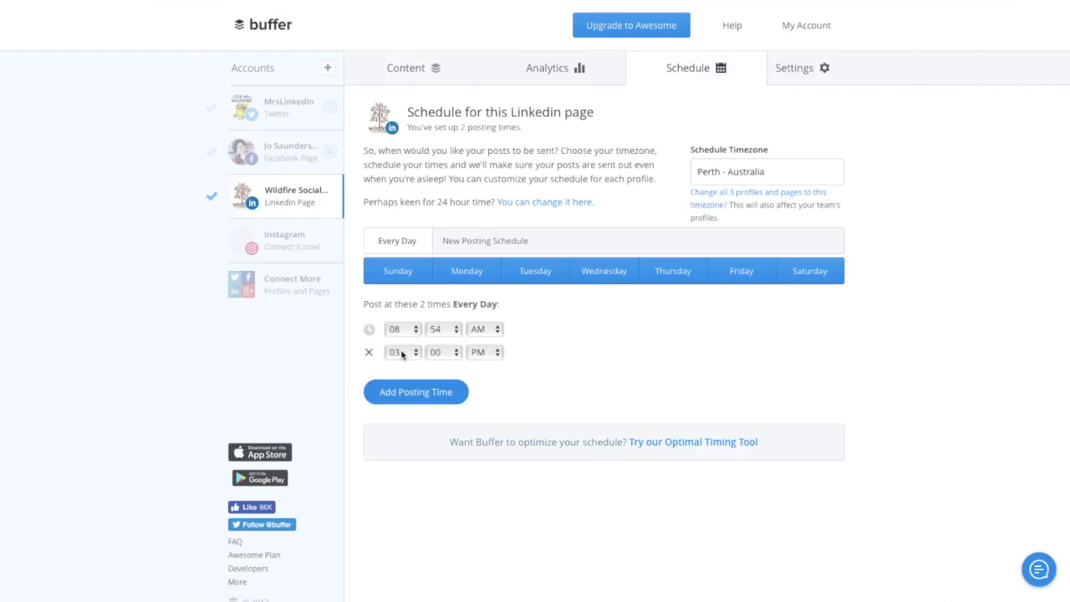
left_click(370, 330)
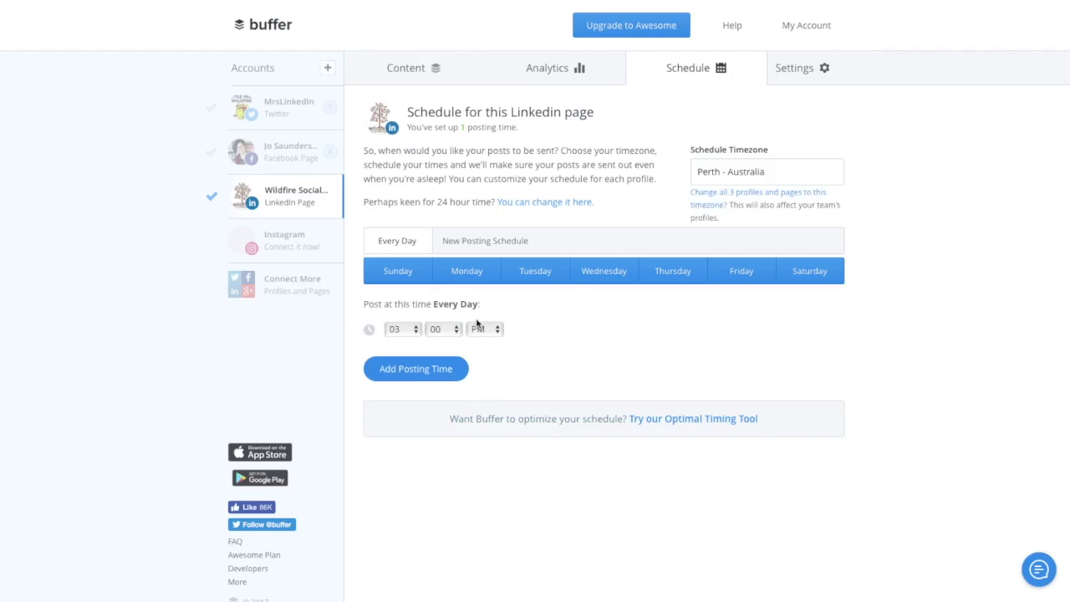
left_click(400, 273)
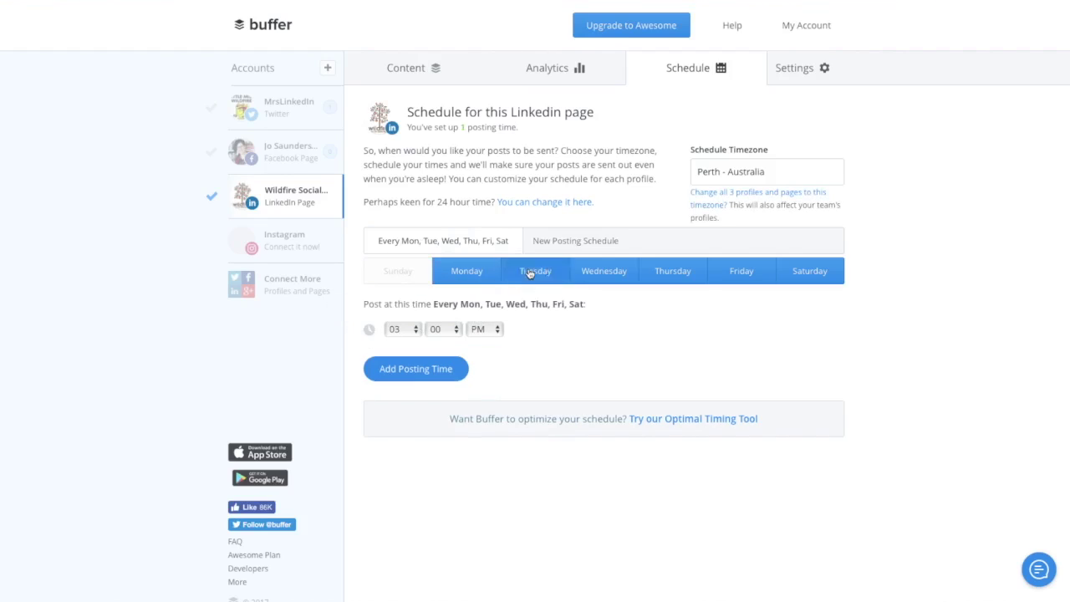
left_click(535, 272)
left_click(670, 276)
left_click(810, 273)
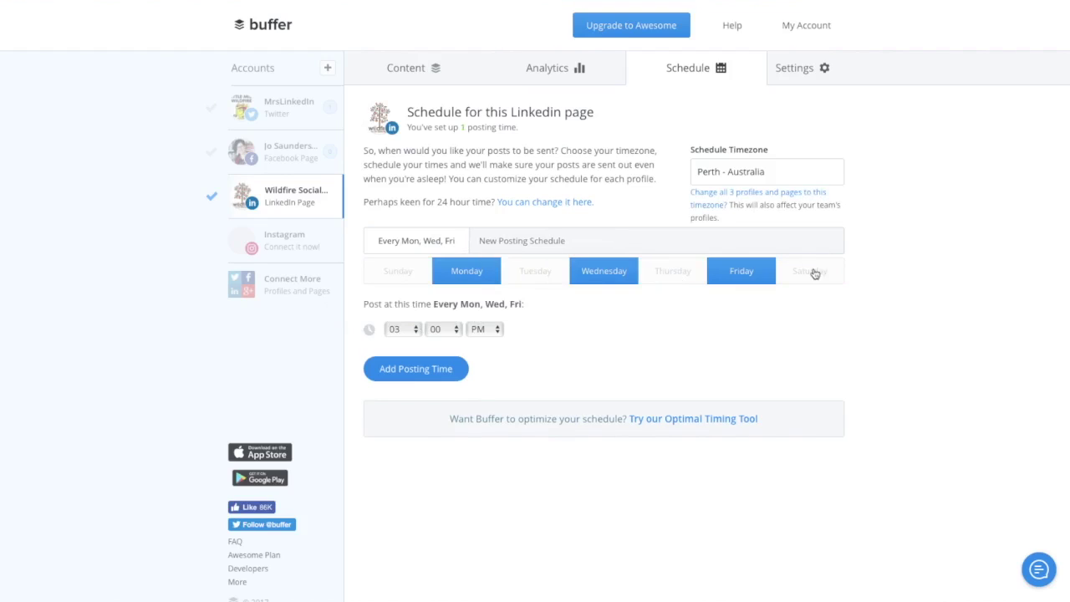
Set the page's posting time to 11:00 AM, keeping it as the schedule's only posting time.
left_click(407, 332)
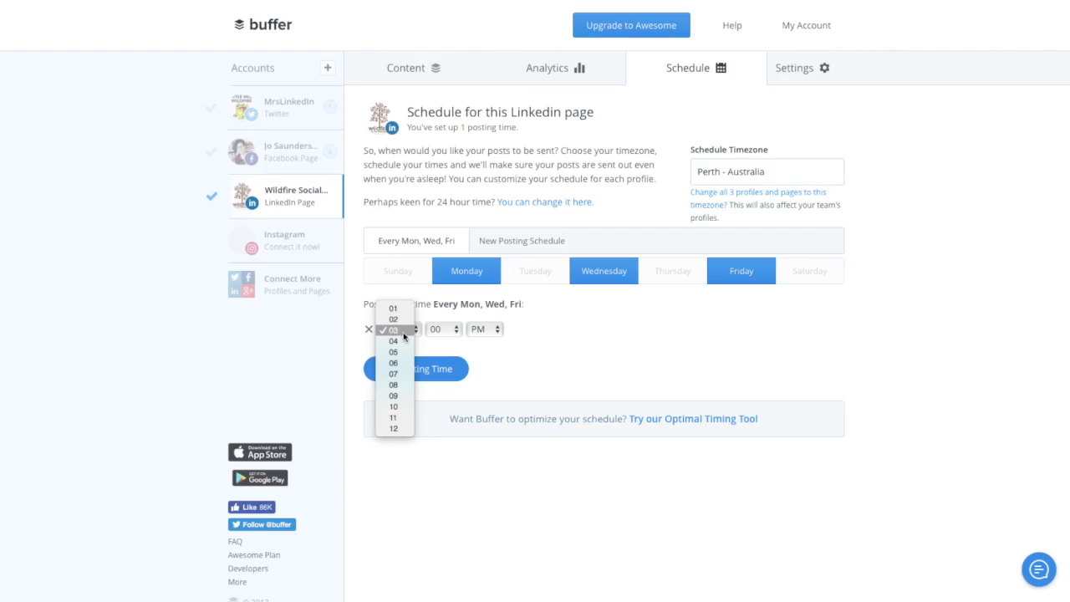
left_click(395, 418)
left_click(494, 329)
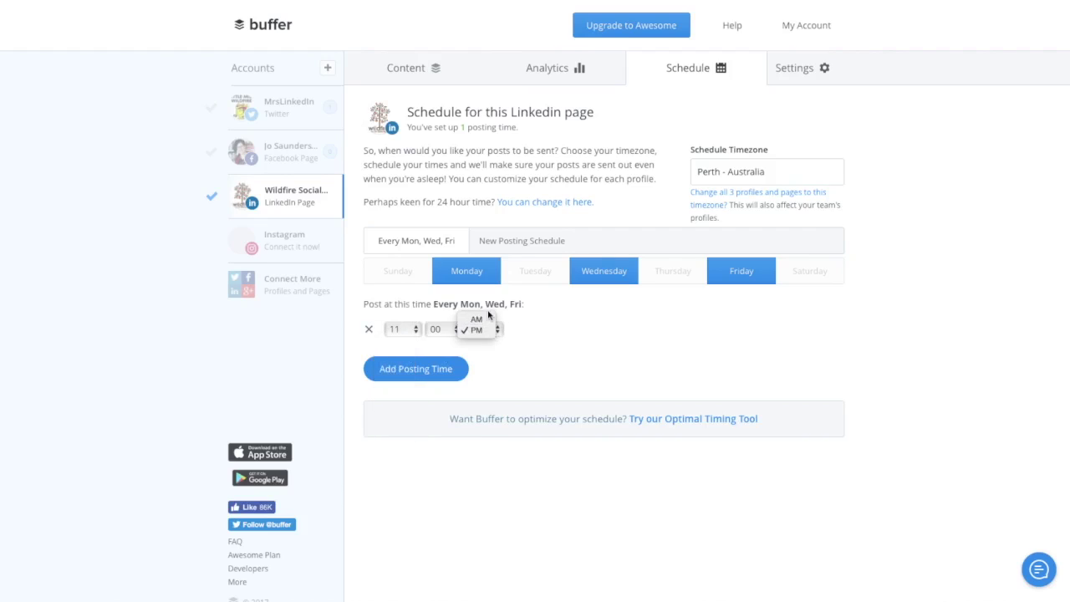
left_click(478, 319)
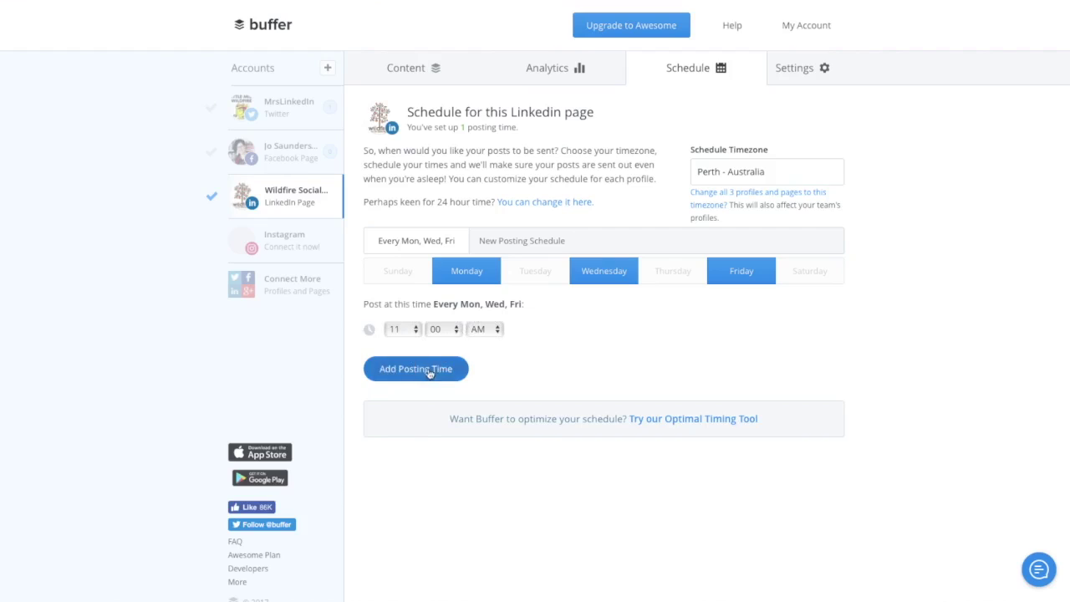
left_click(417, 375)
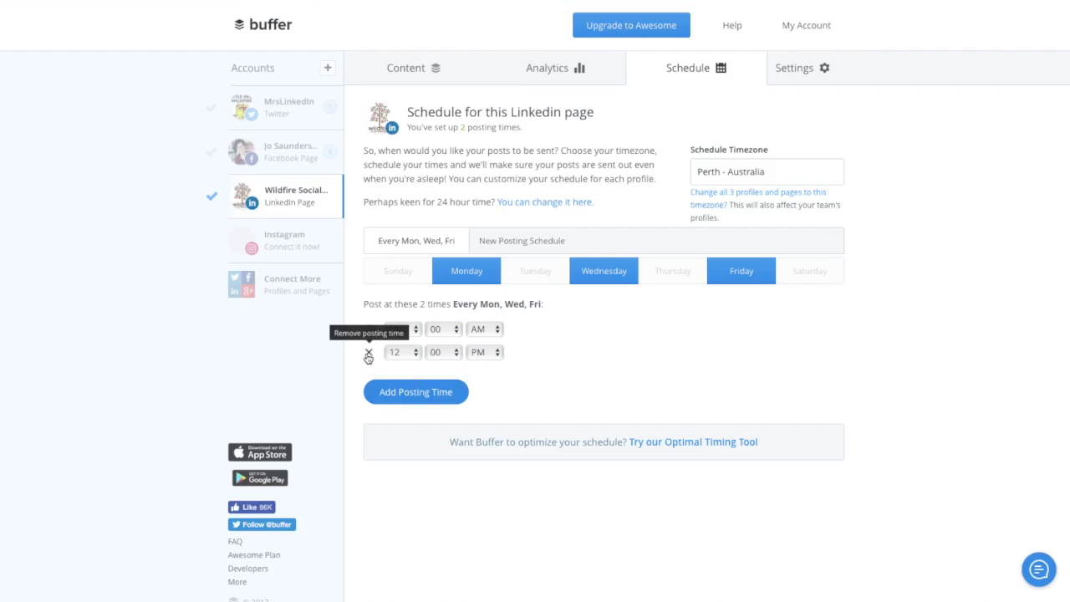
left_click(368, 356)
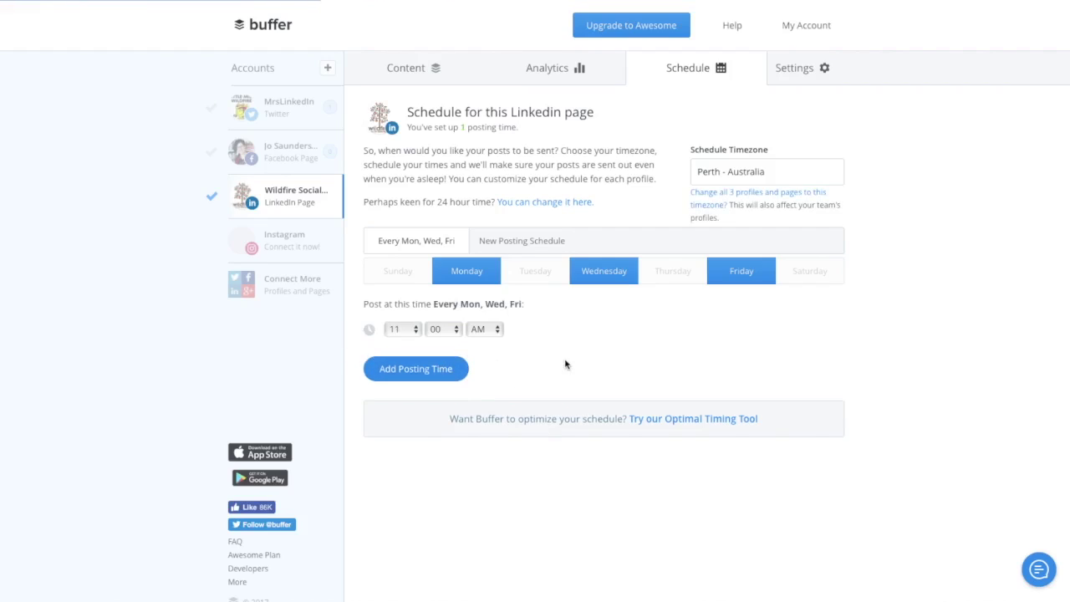
Review the queued post's scheduled date and the page's recent post analytics, and return to the queue.
left_click(411, 74)
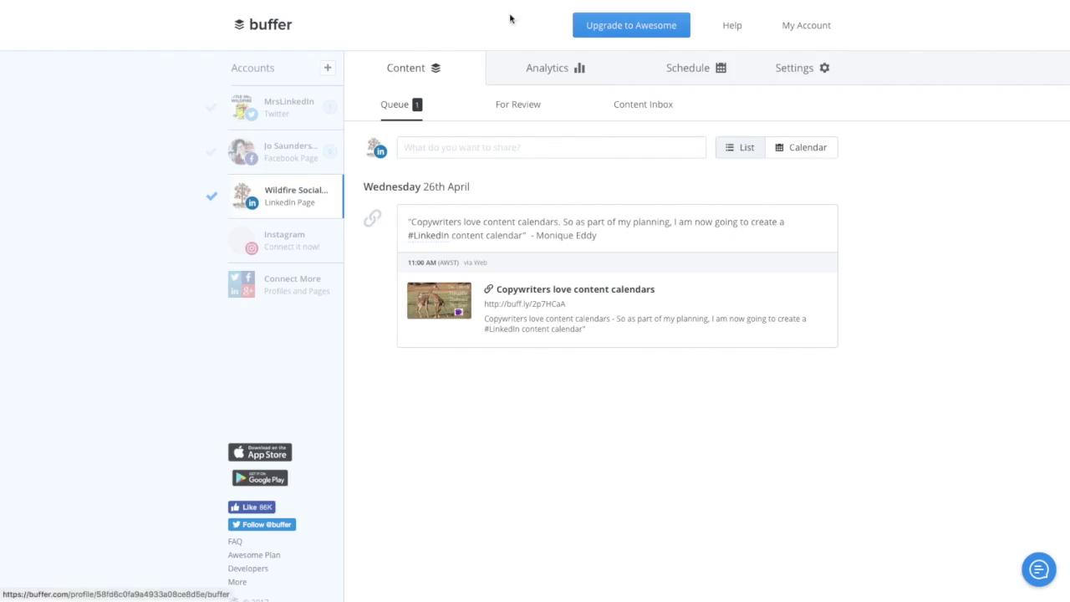
left_click(546, 71)
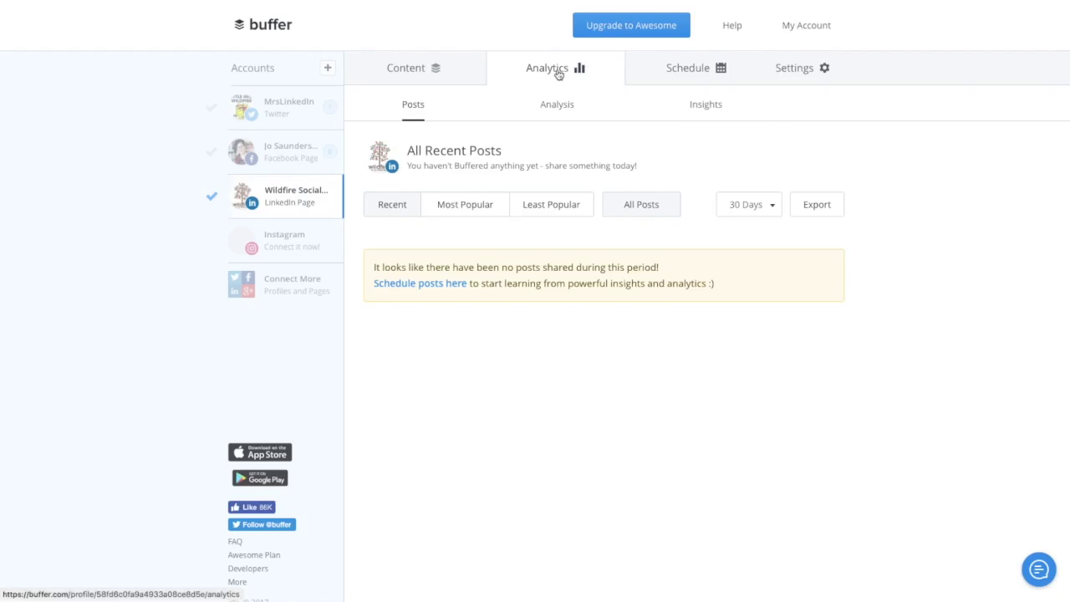
left_click(401, 69)
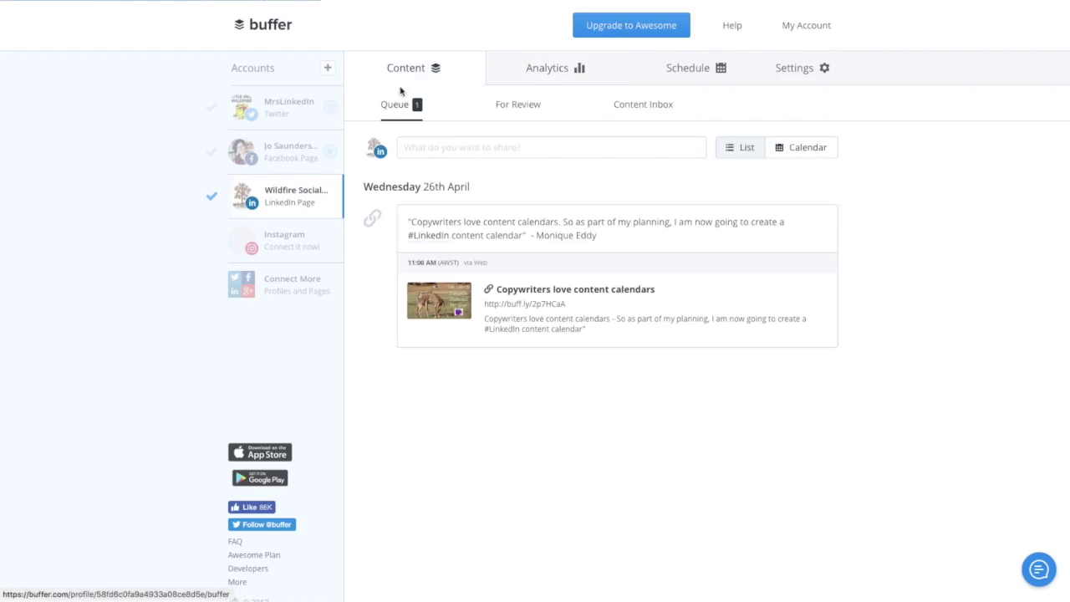